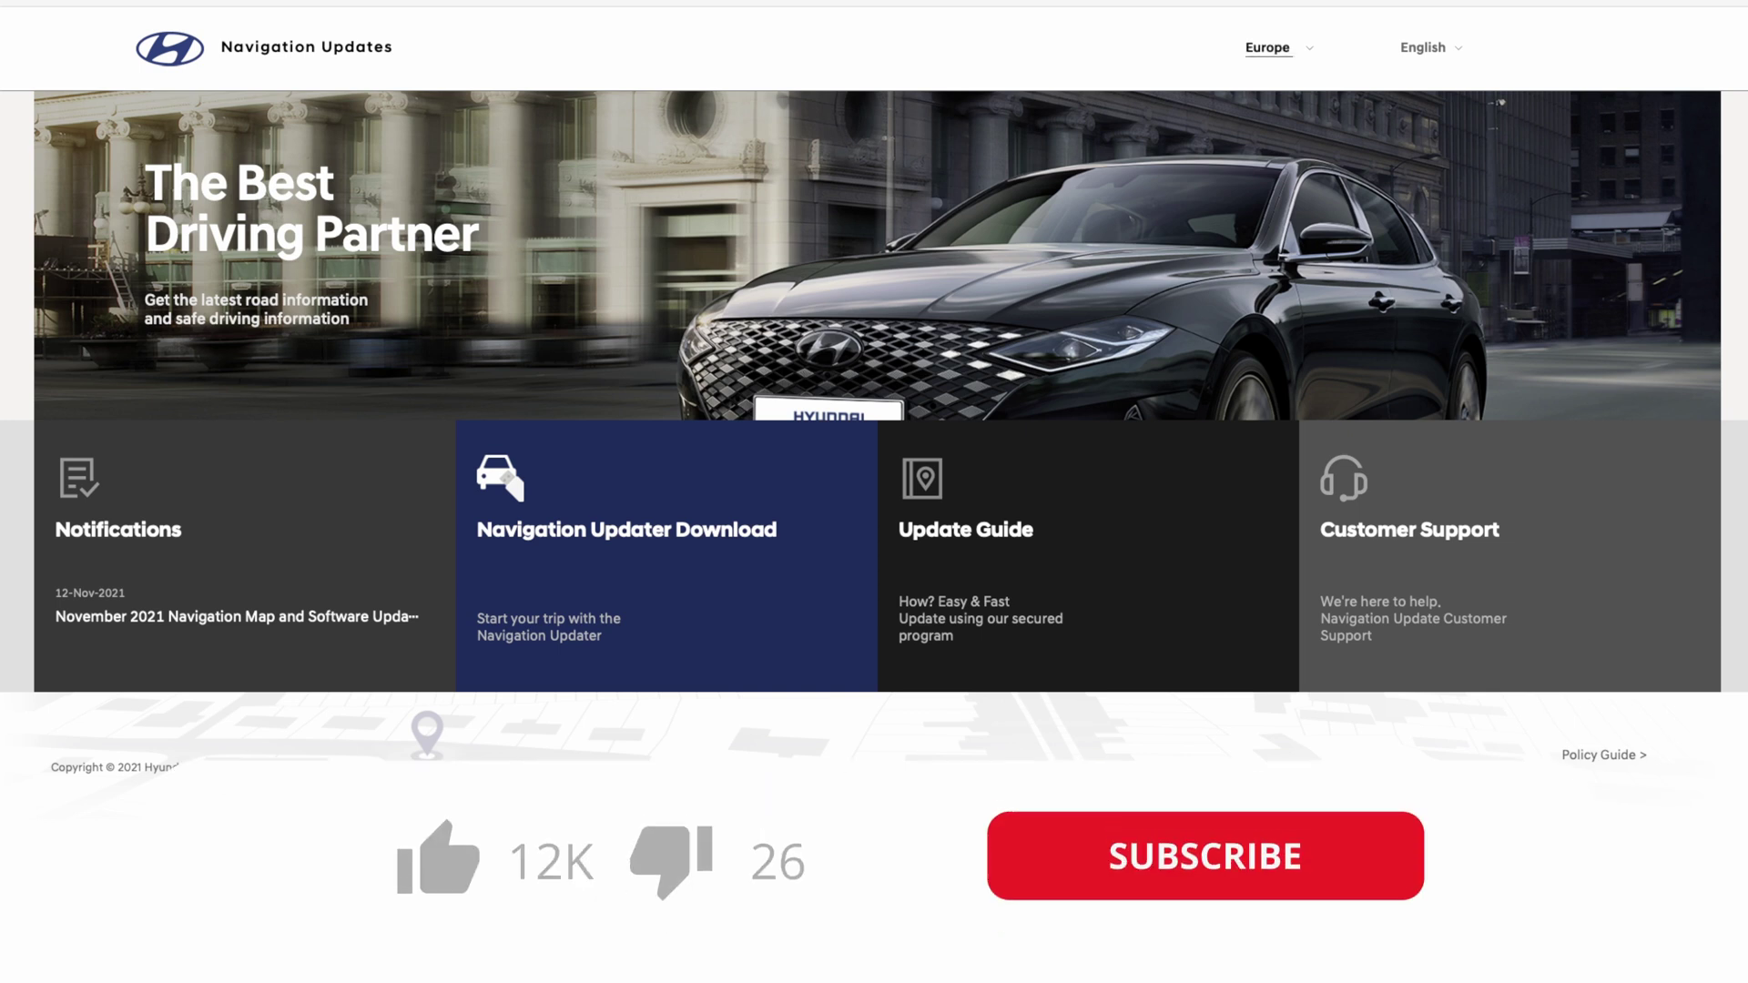
Open the region list, then start the Navigation Updater Download walkthrough.
left_click(1267, 48)
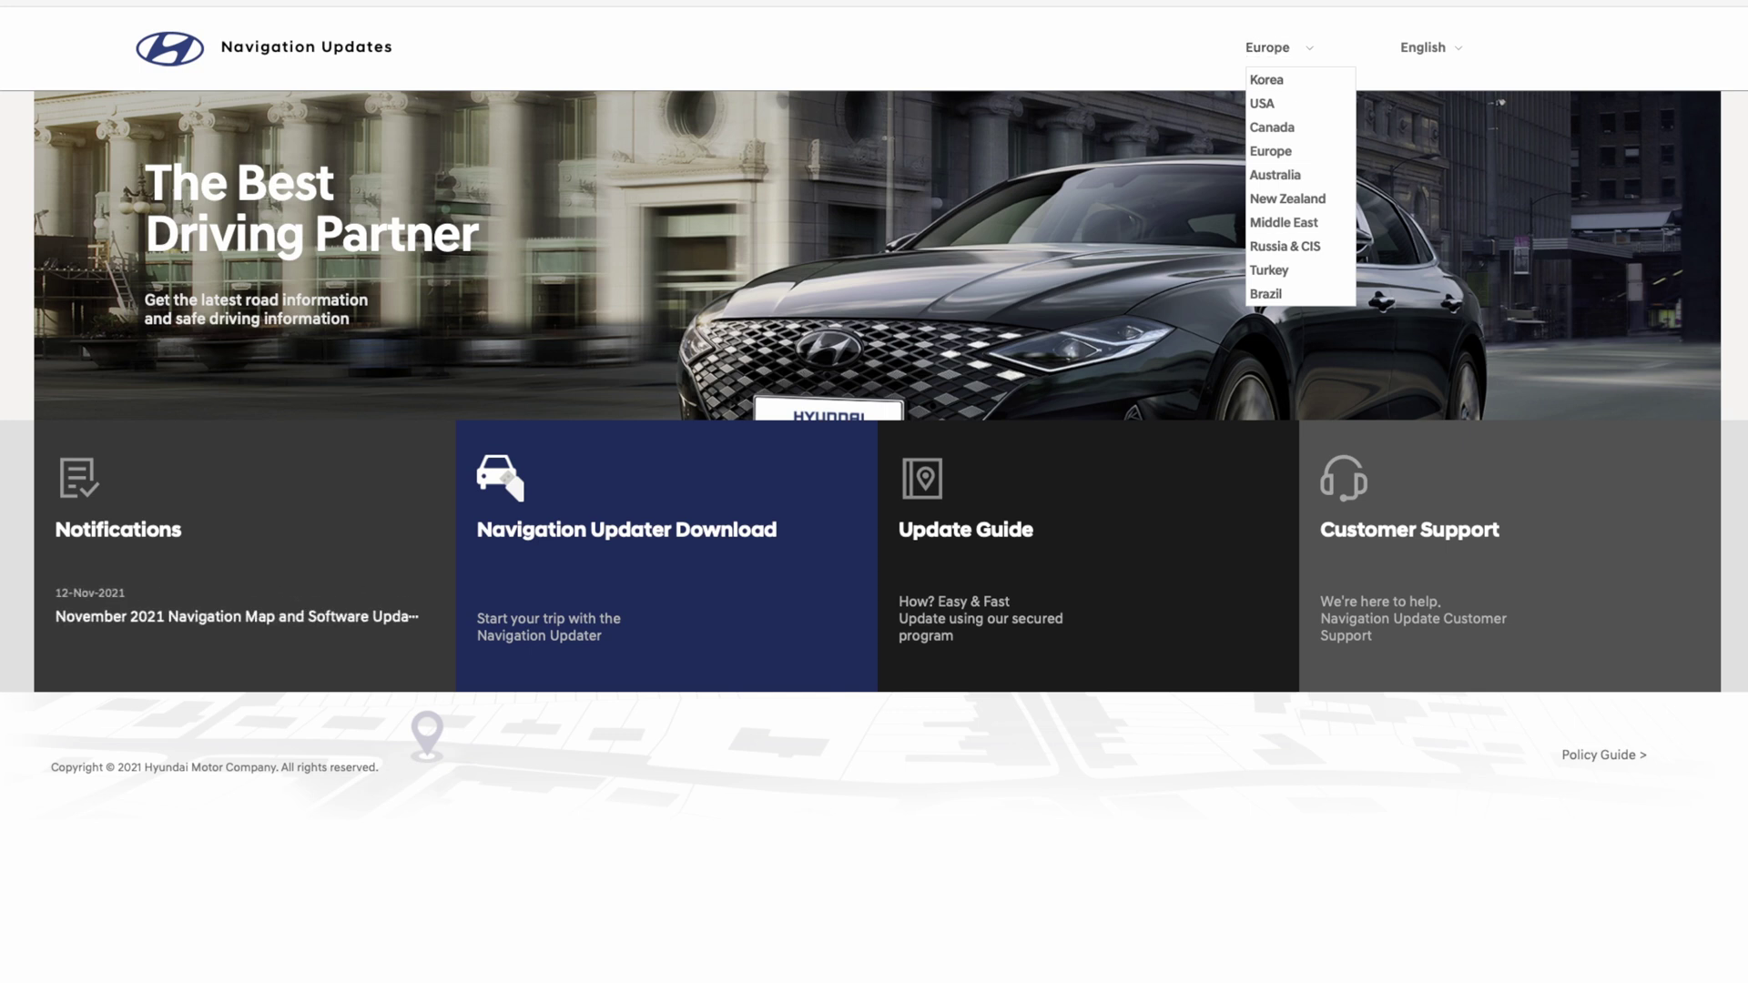
mouse_move(1423, 48)
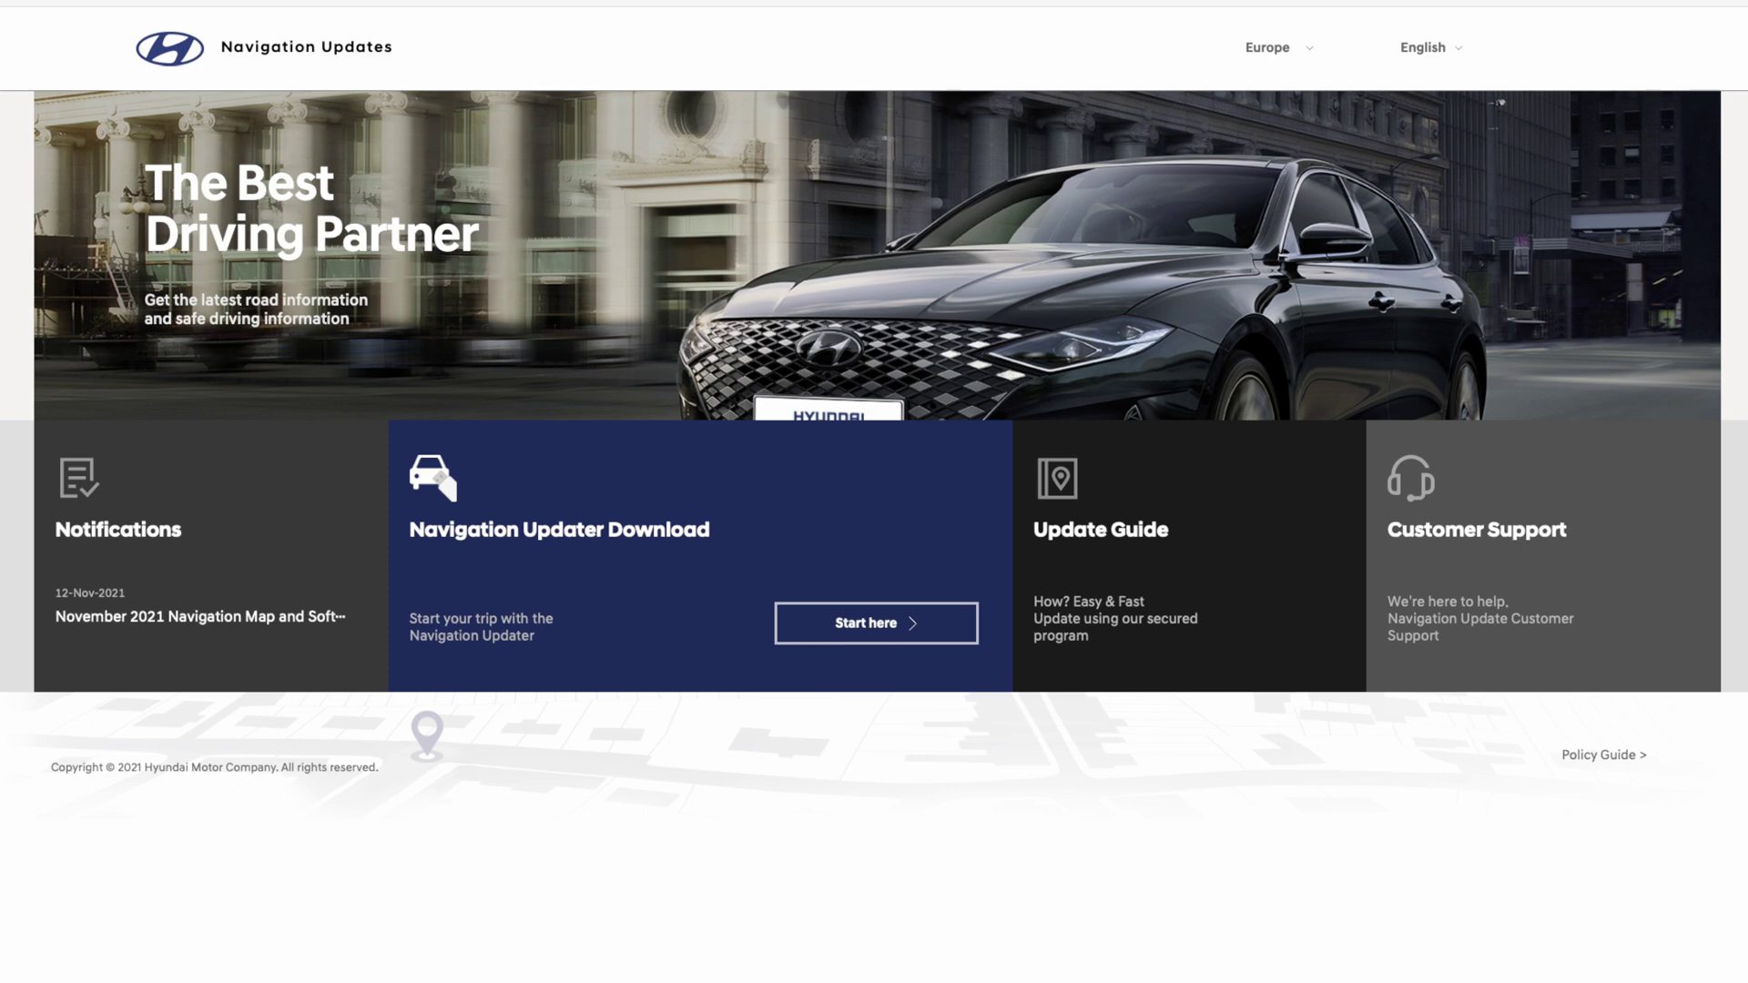
left_click(876, 622)
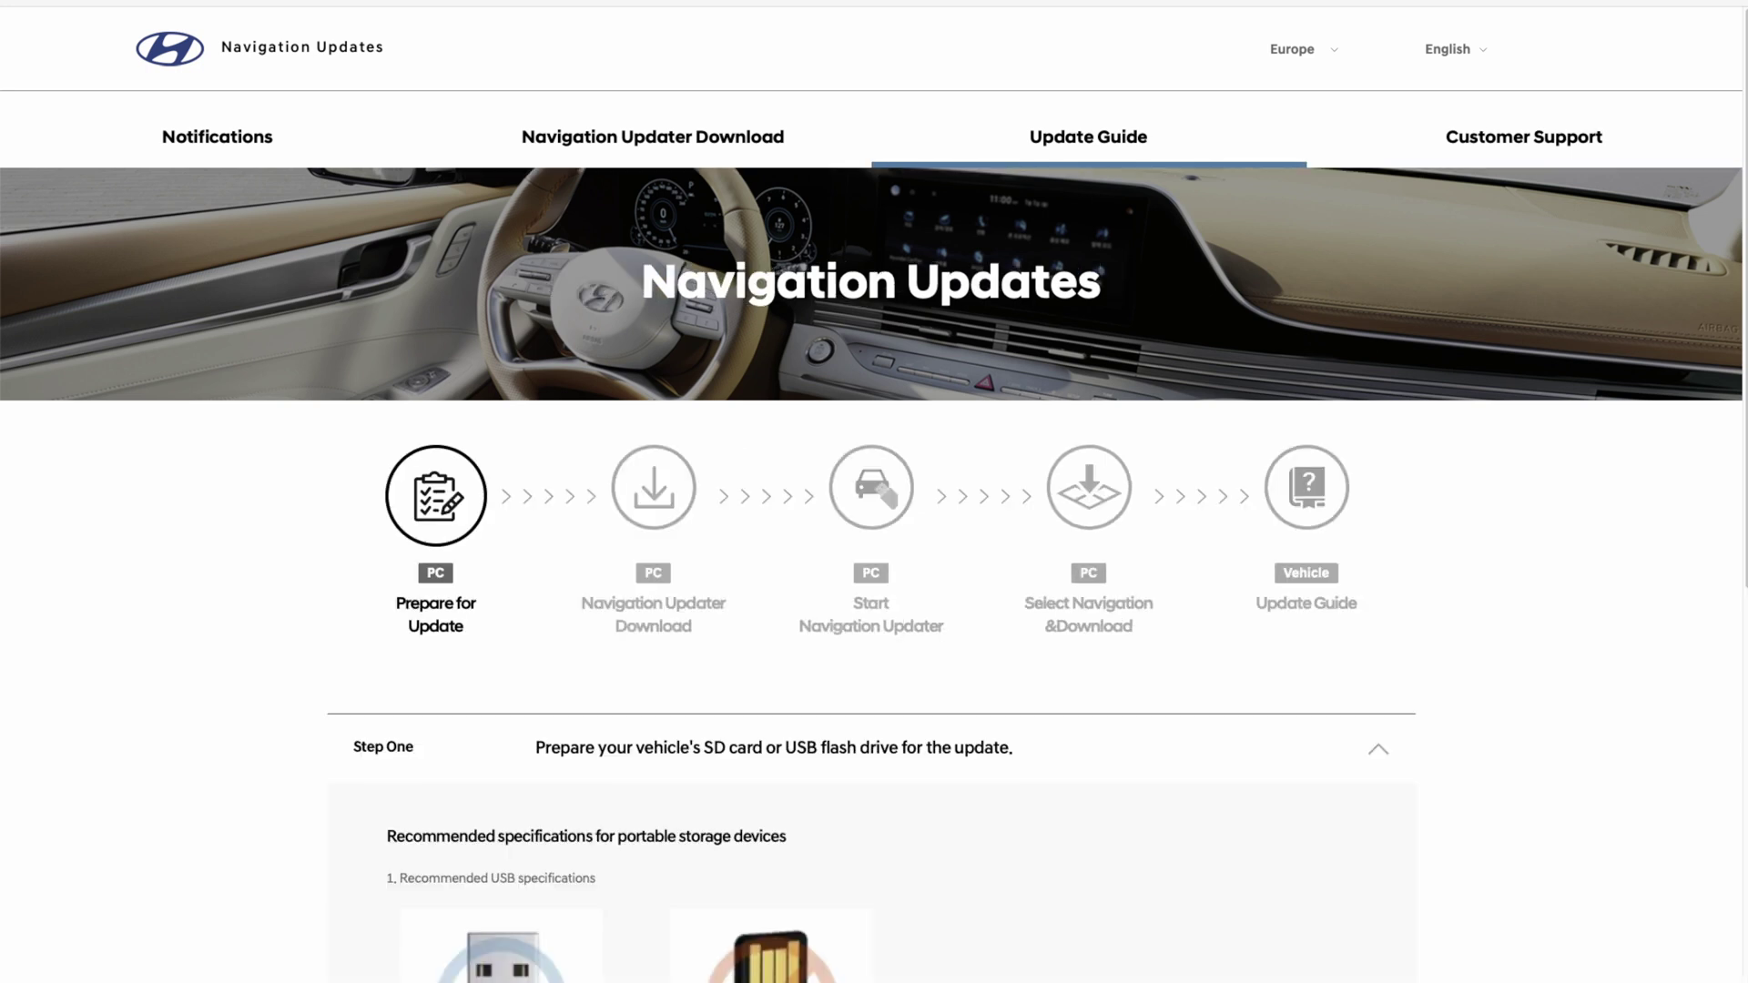
Review Step One's storage advice: SD cards over 32GB, faster than UHS-I, FAT32-formatted.
scroll(874, 491, "down", 5)
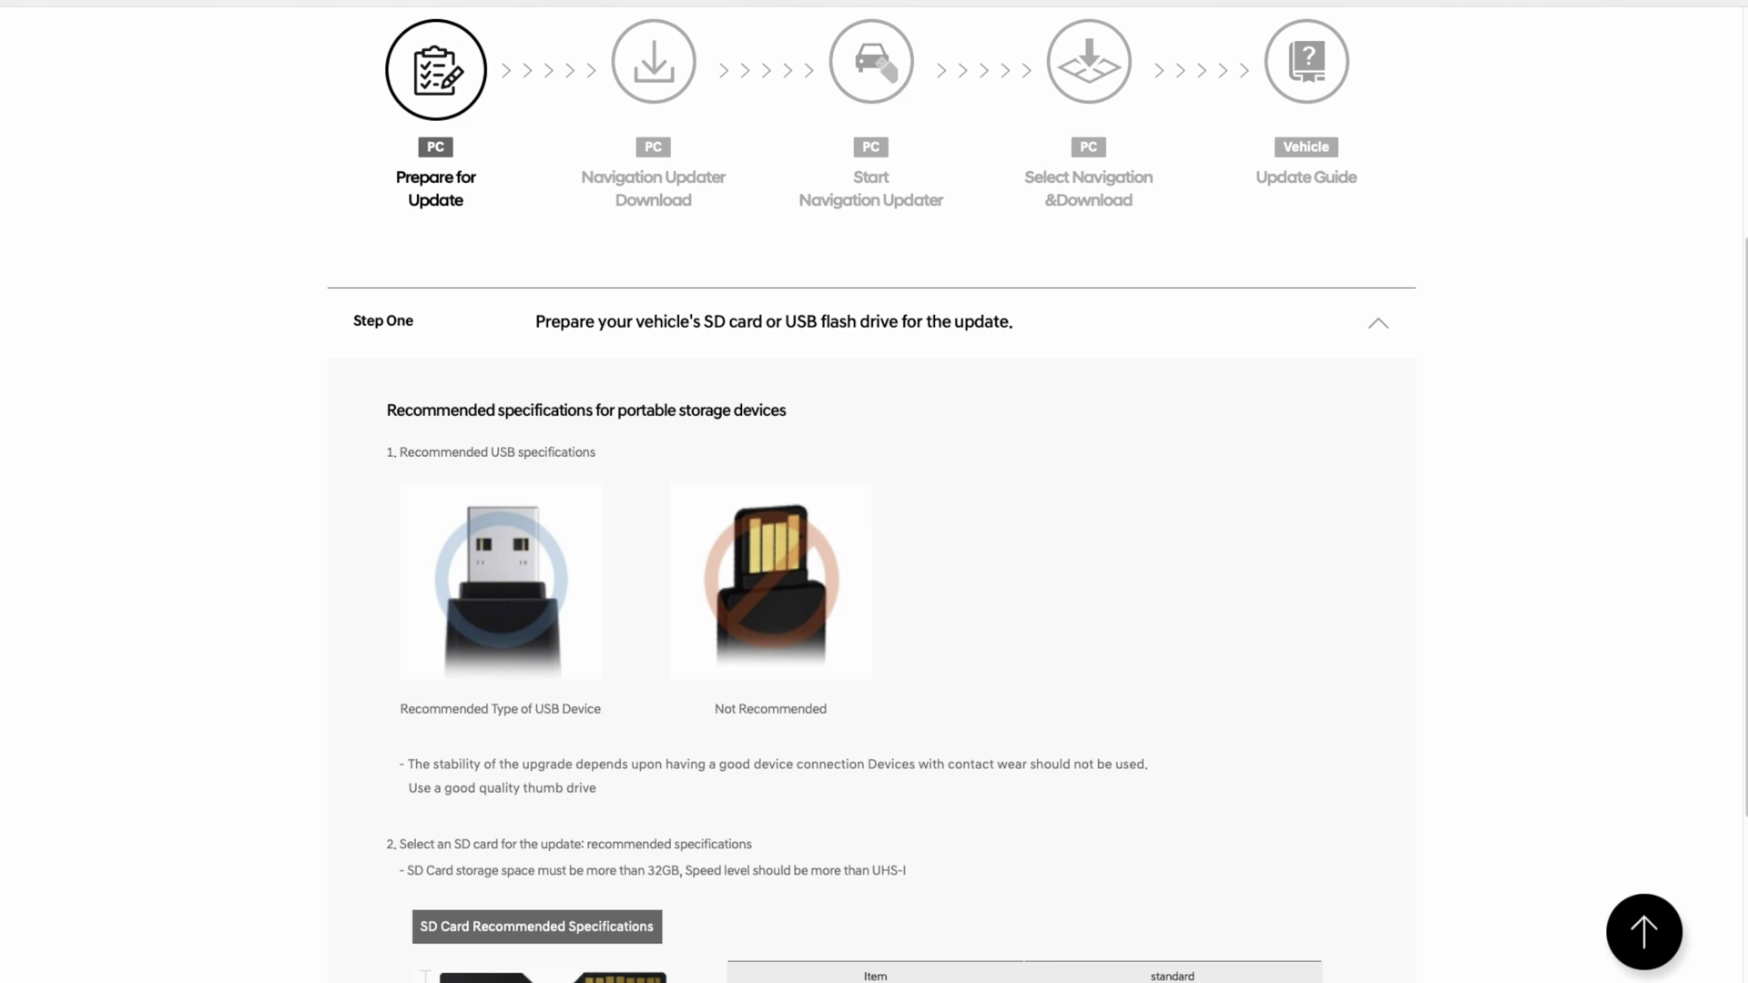
scroll(874, 492, "down", 2)
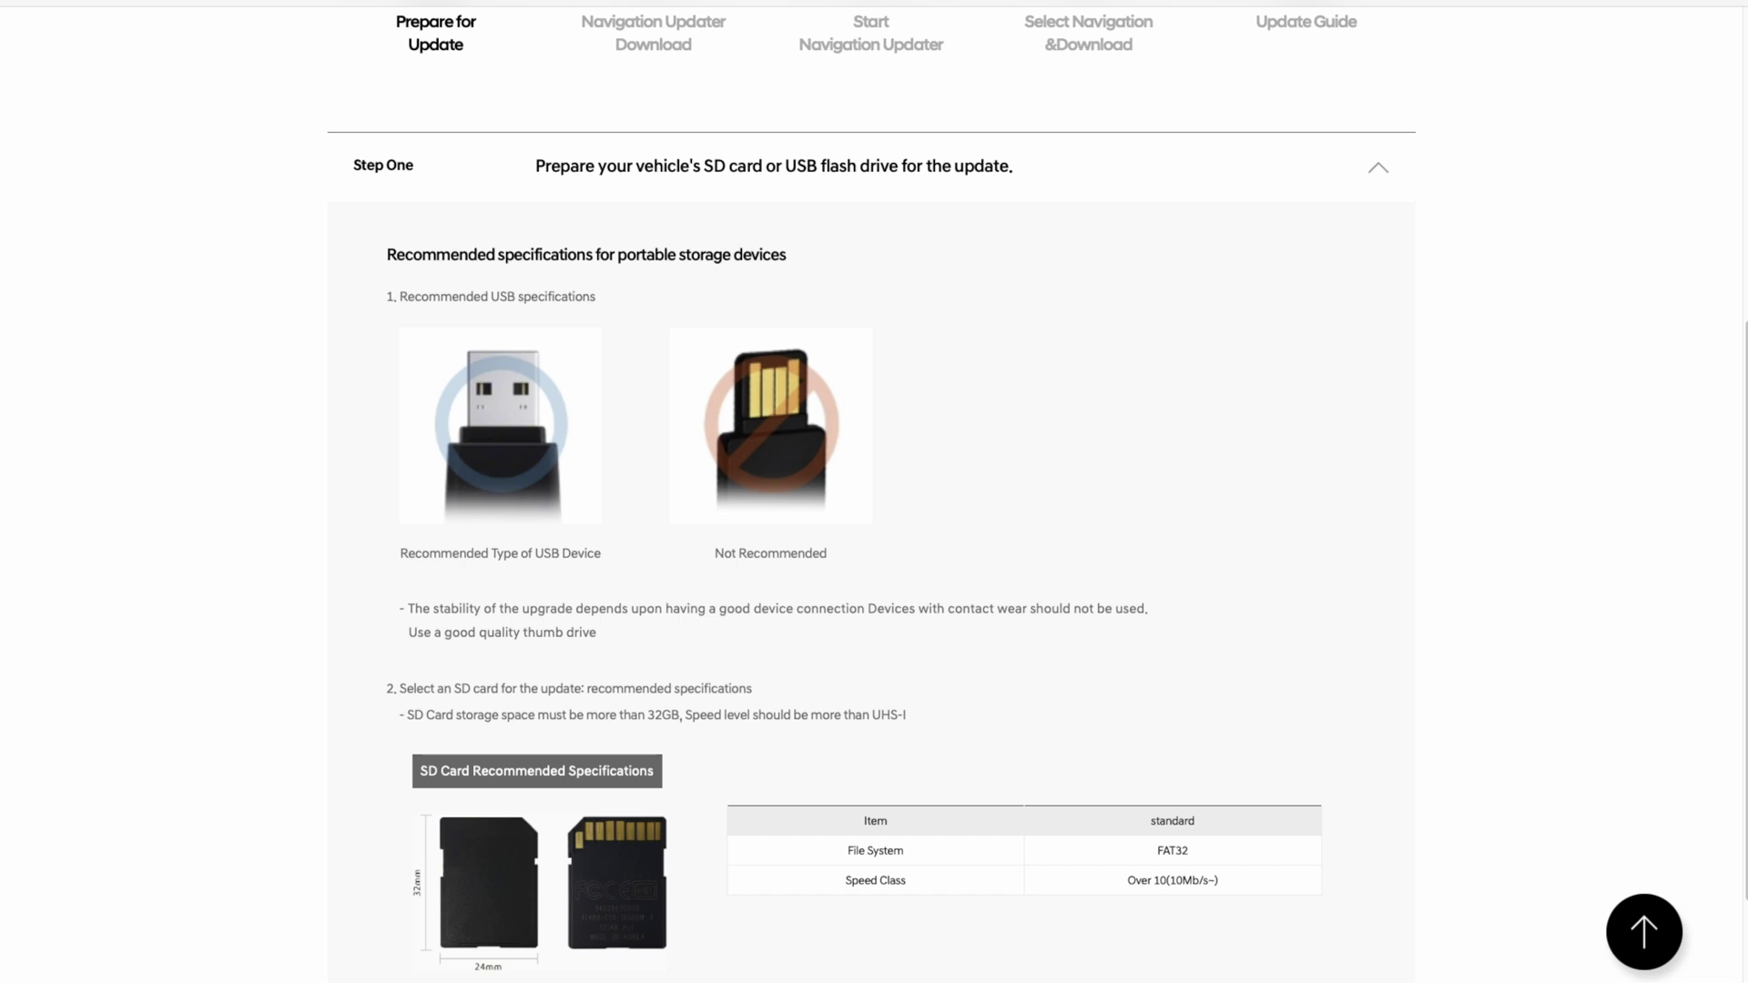
scroll(872, 494, "up", 1)
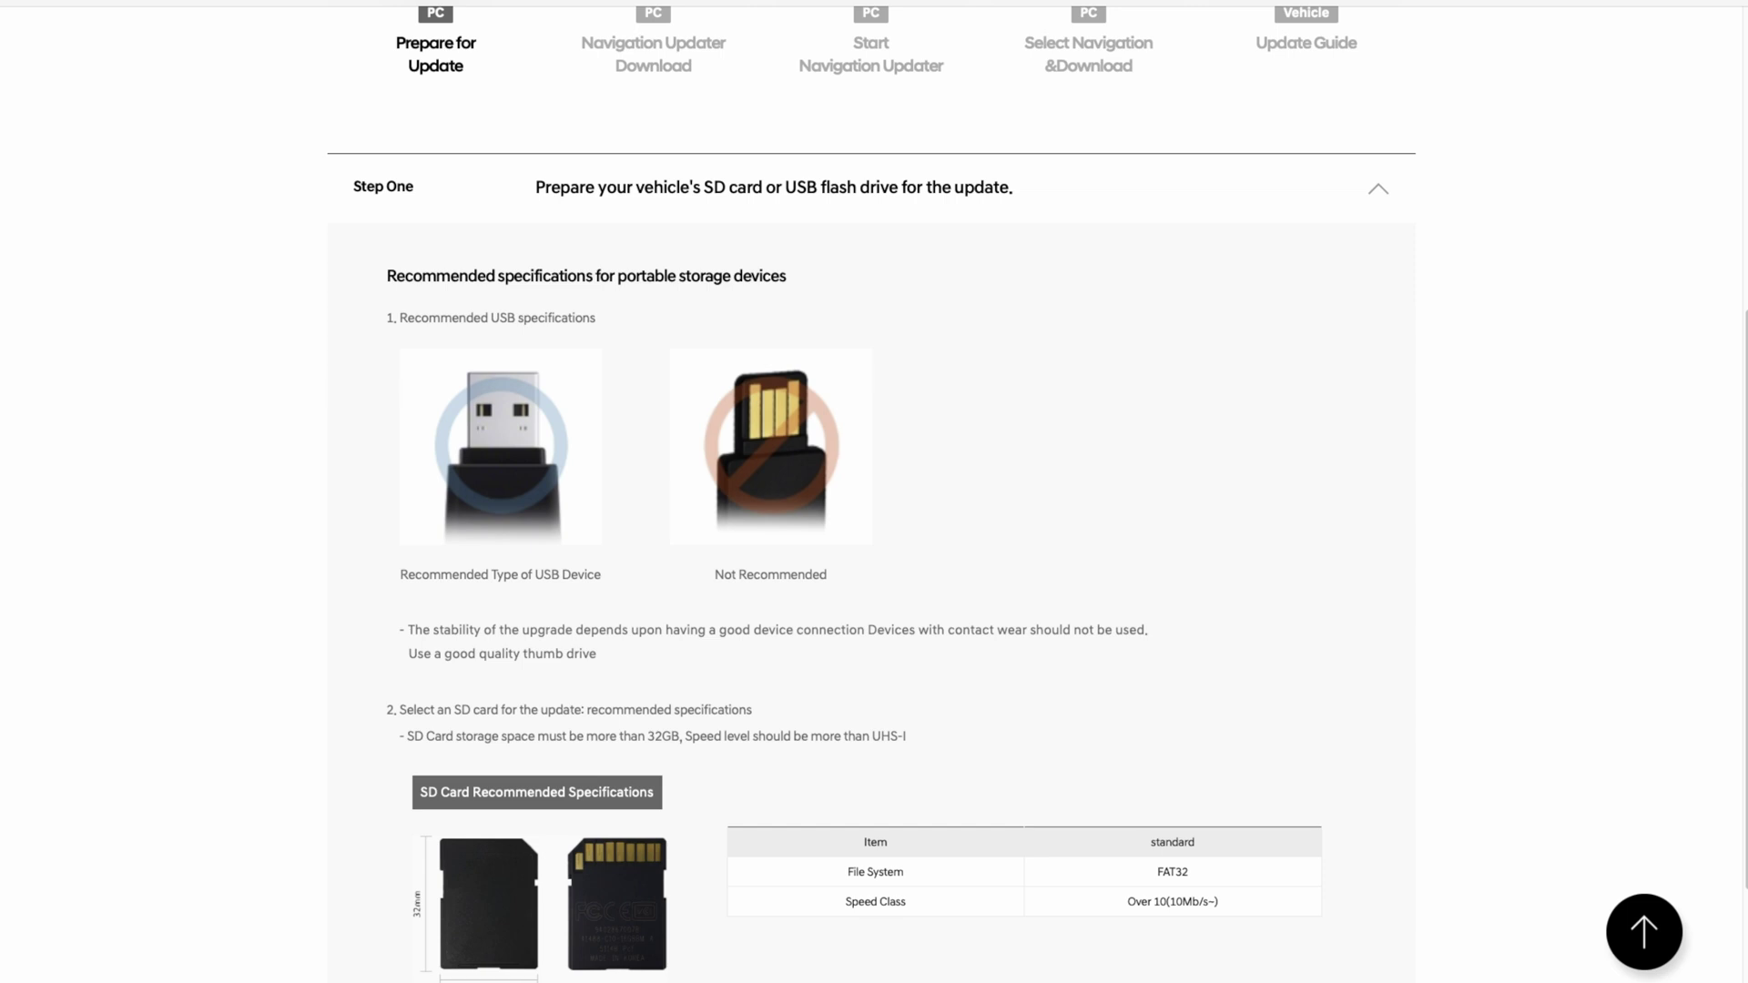
scroll(871, 491, "up", 6)
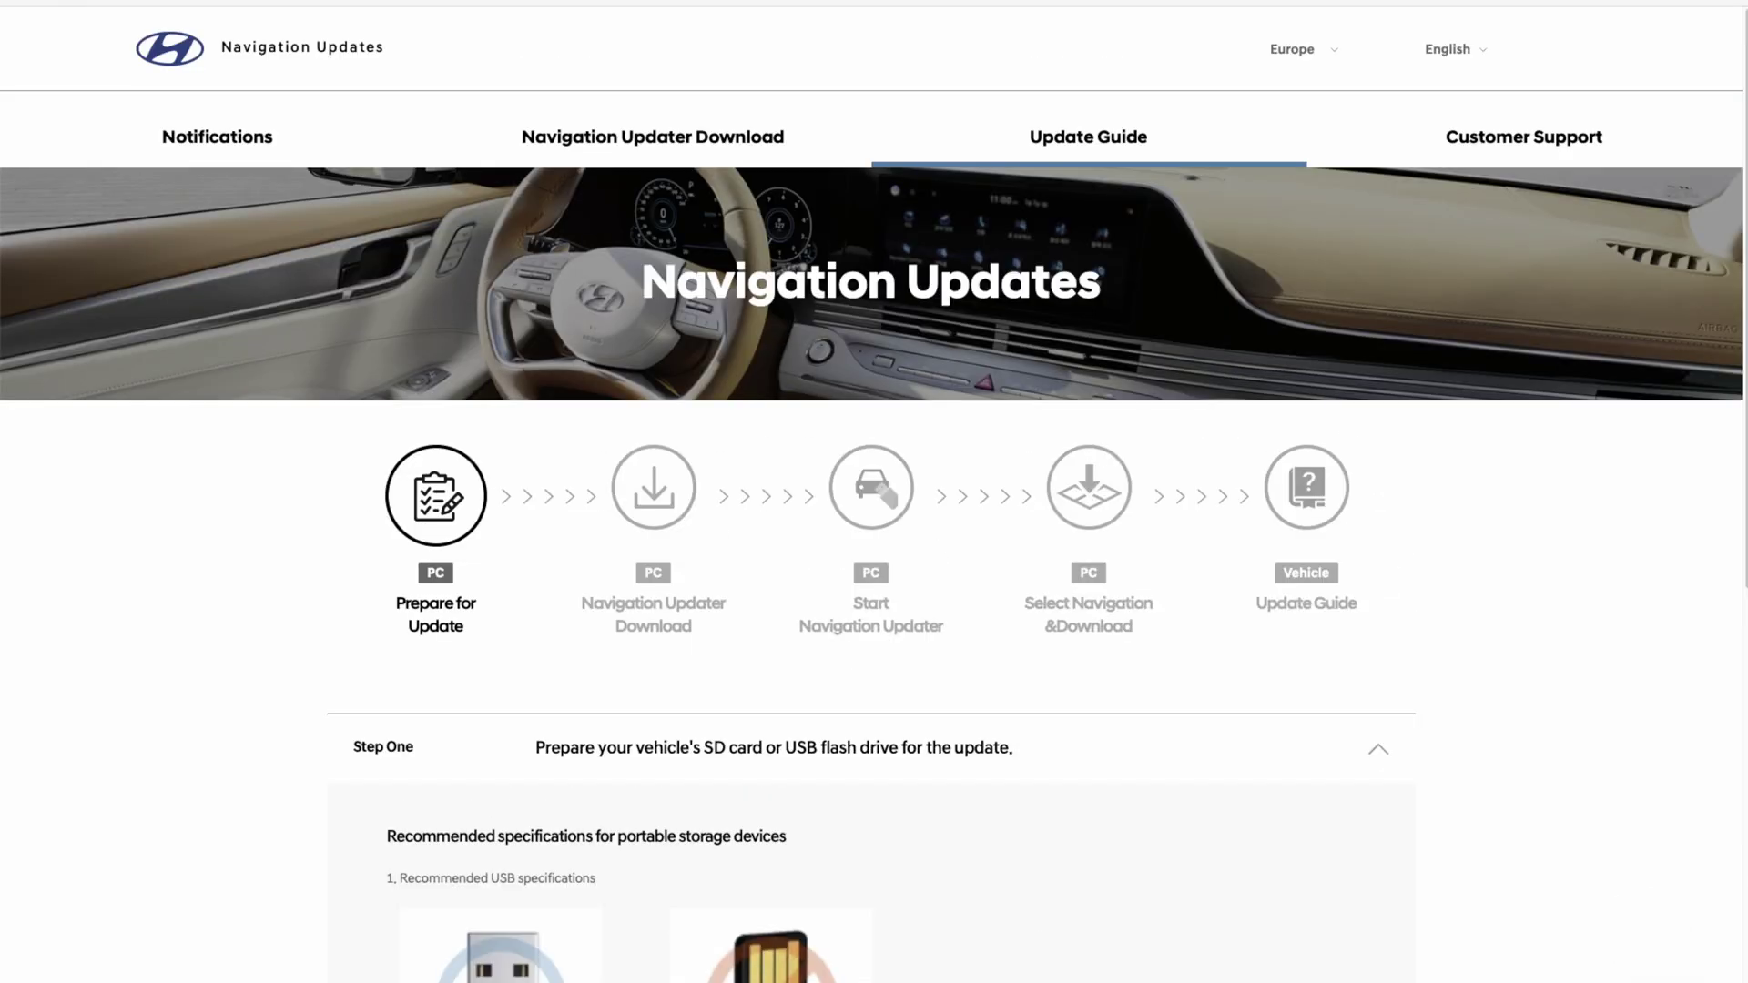
scroll(871, 492, "down", 4)
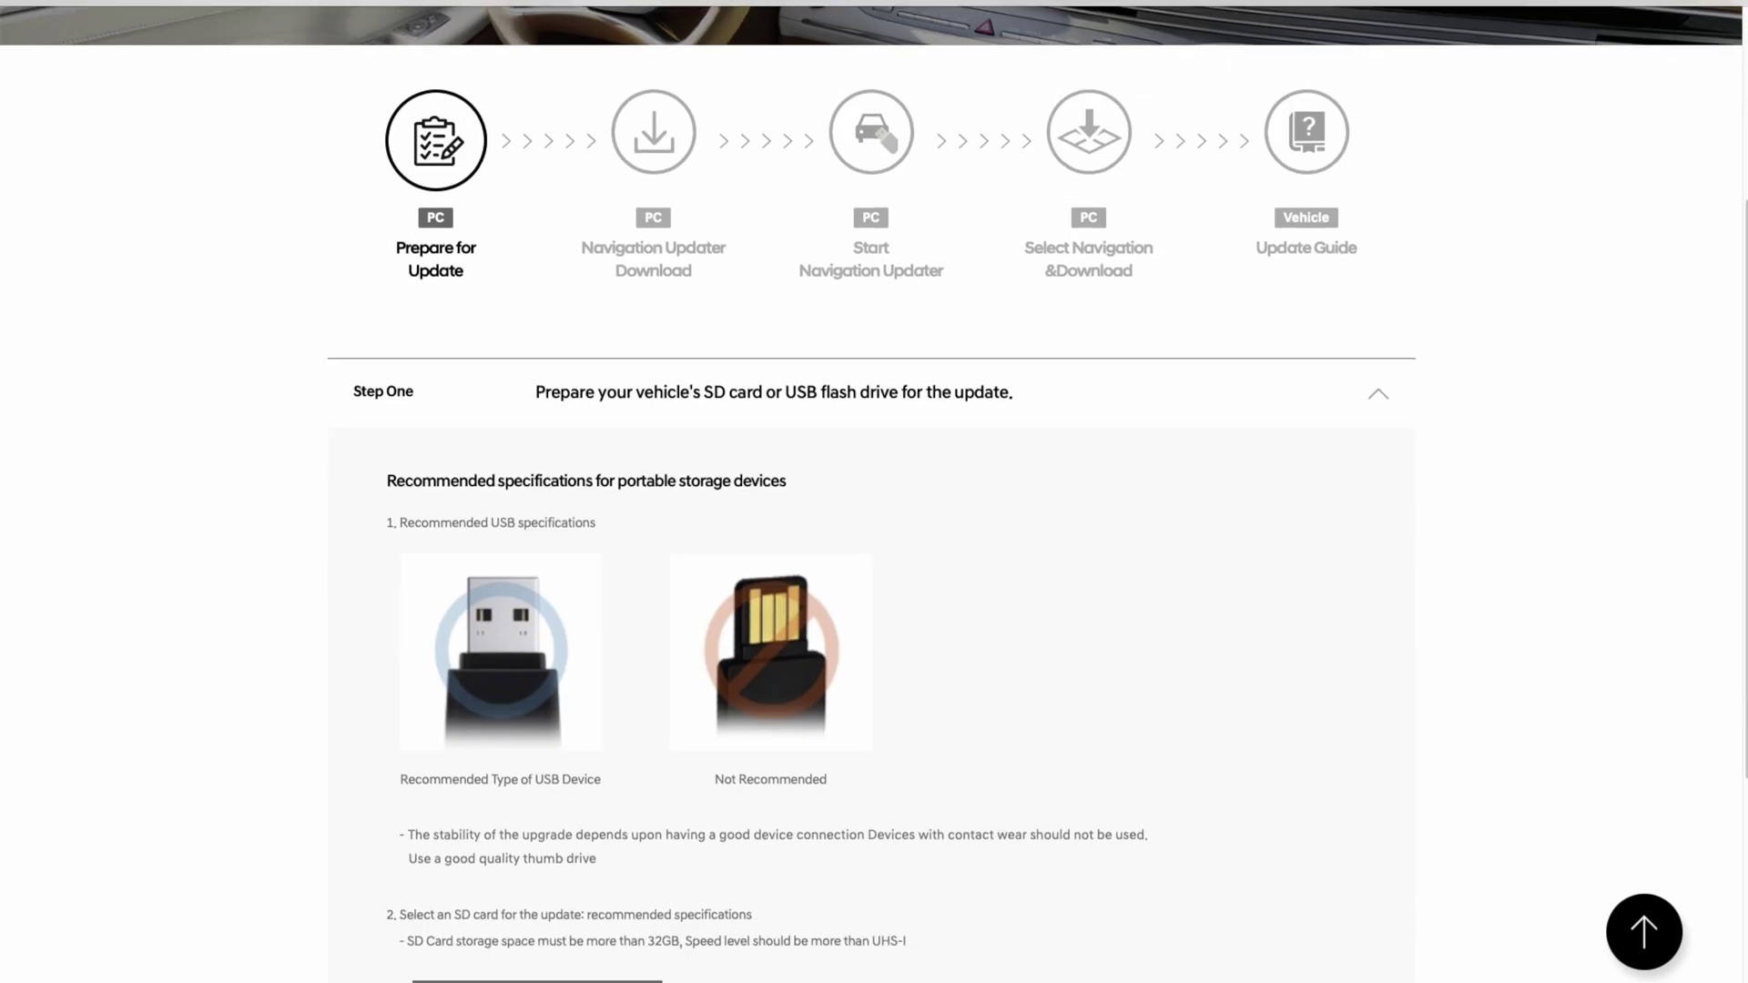
scroll(871, 491, "down", 1)
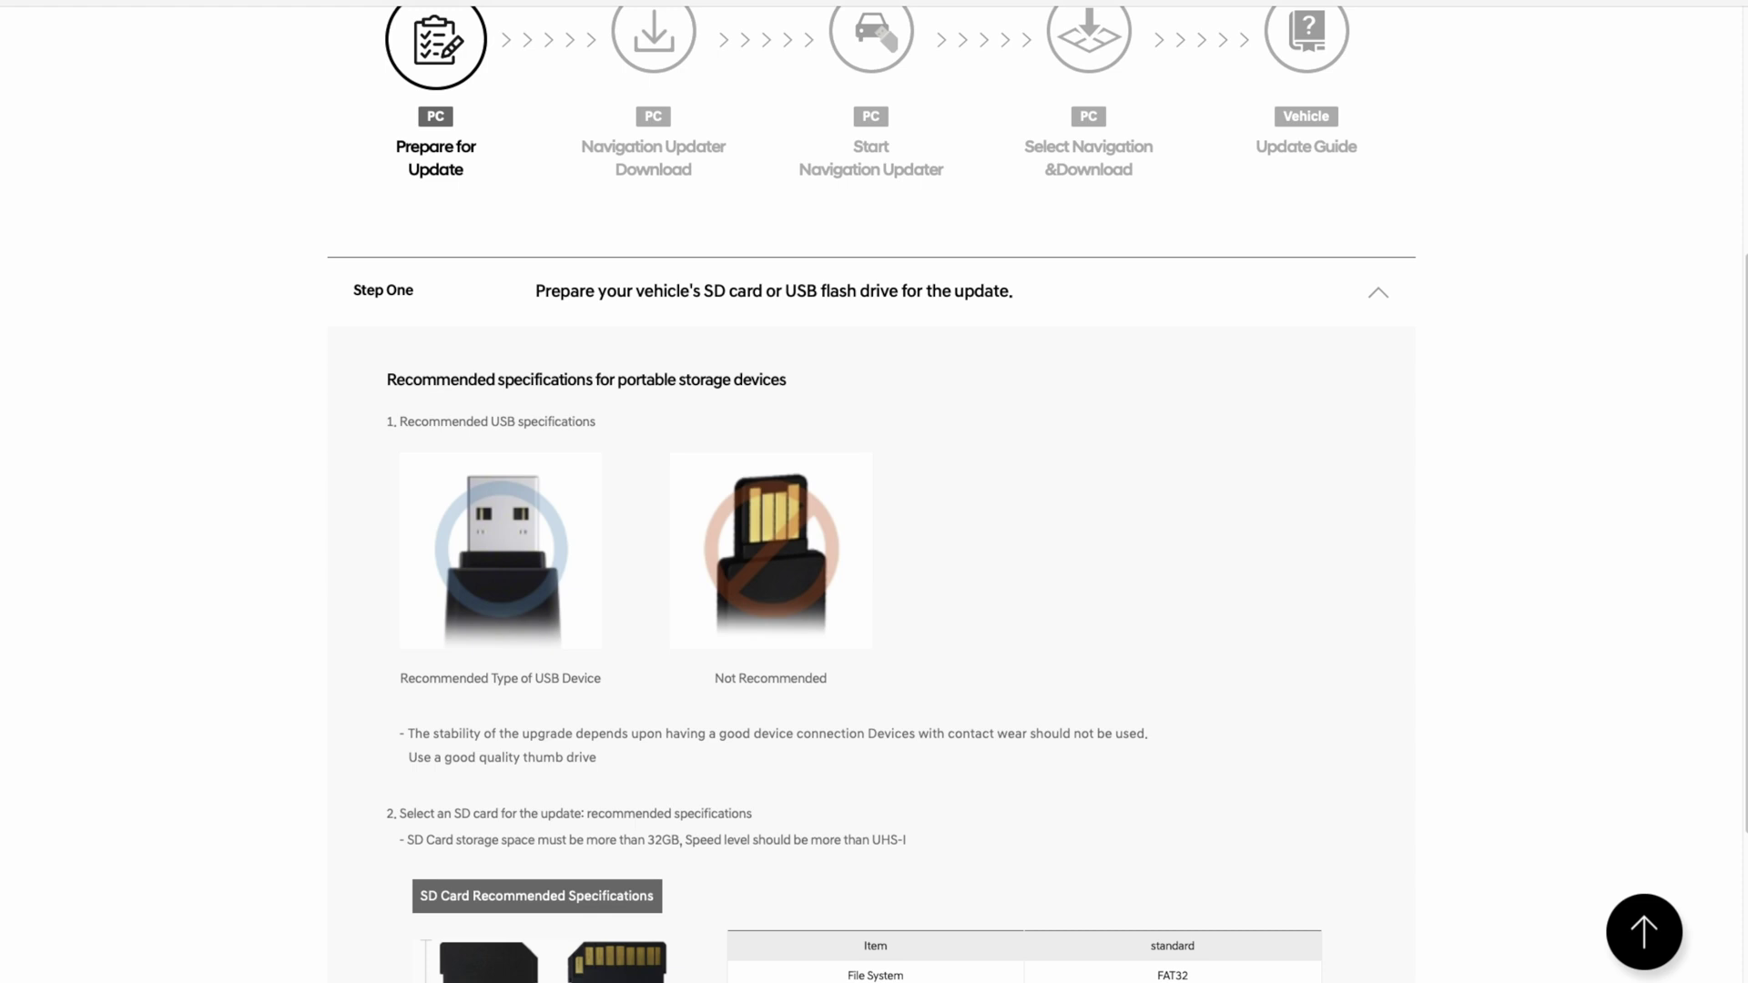
scroll(872, 495, "up", 2)
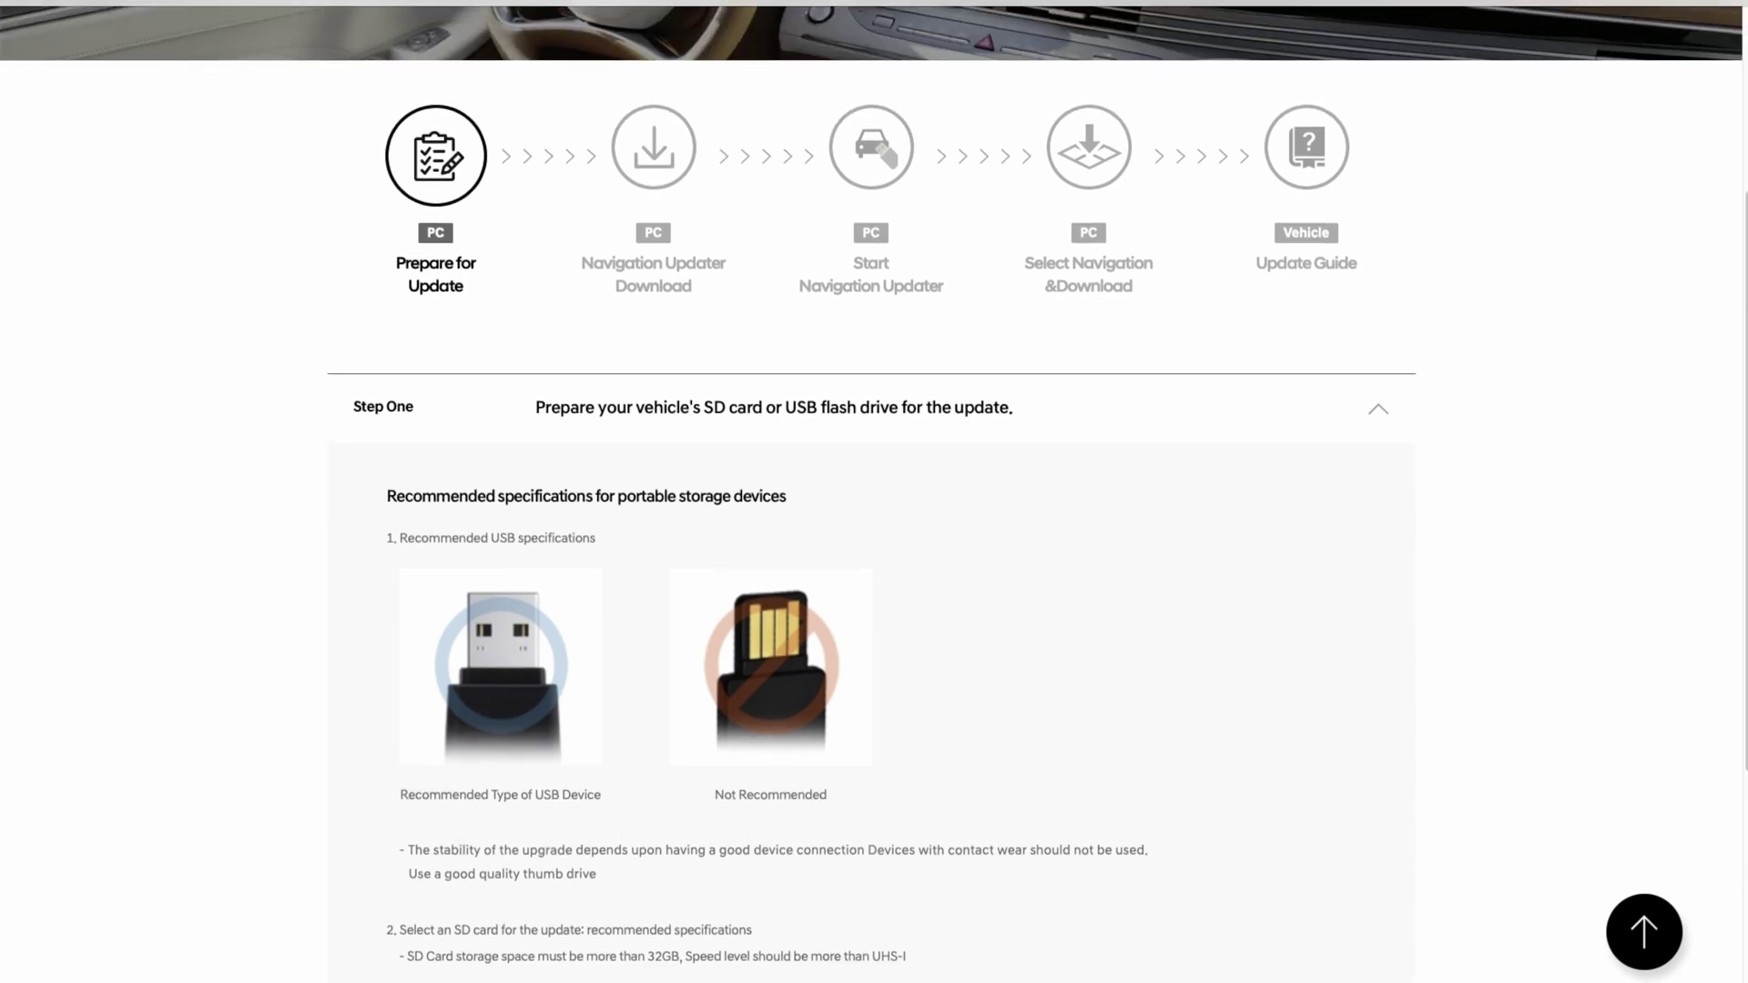
scroll(873, 494, "up", 3)
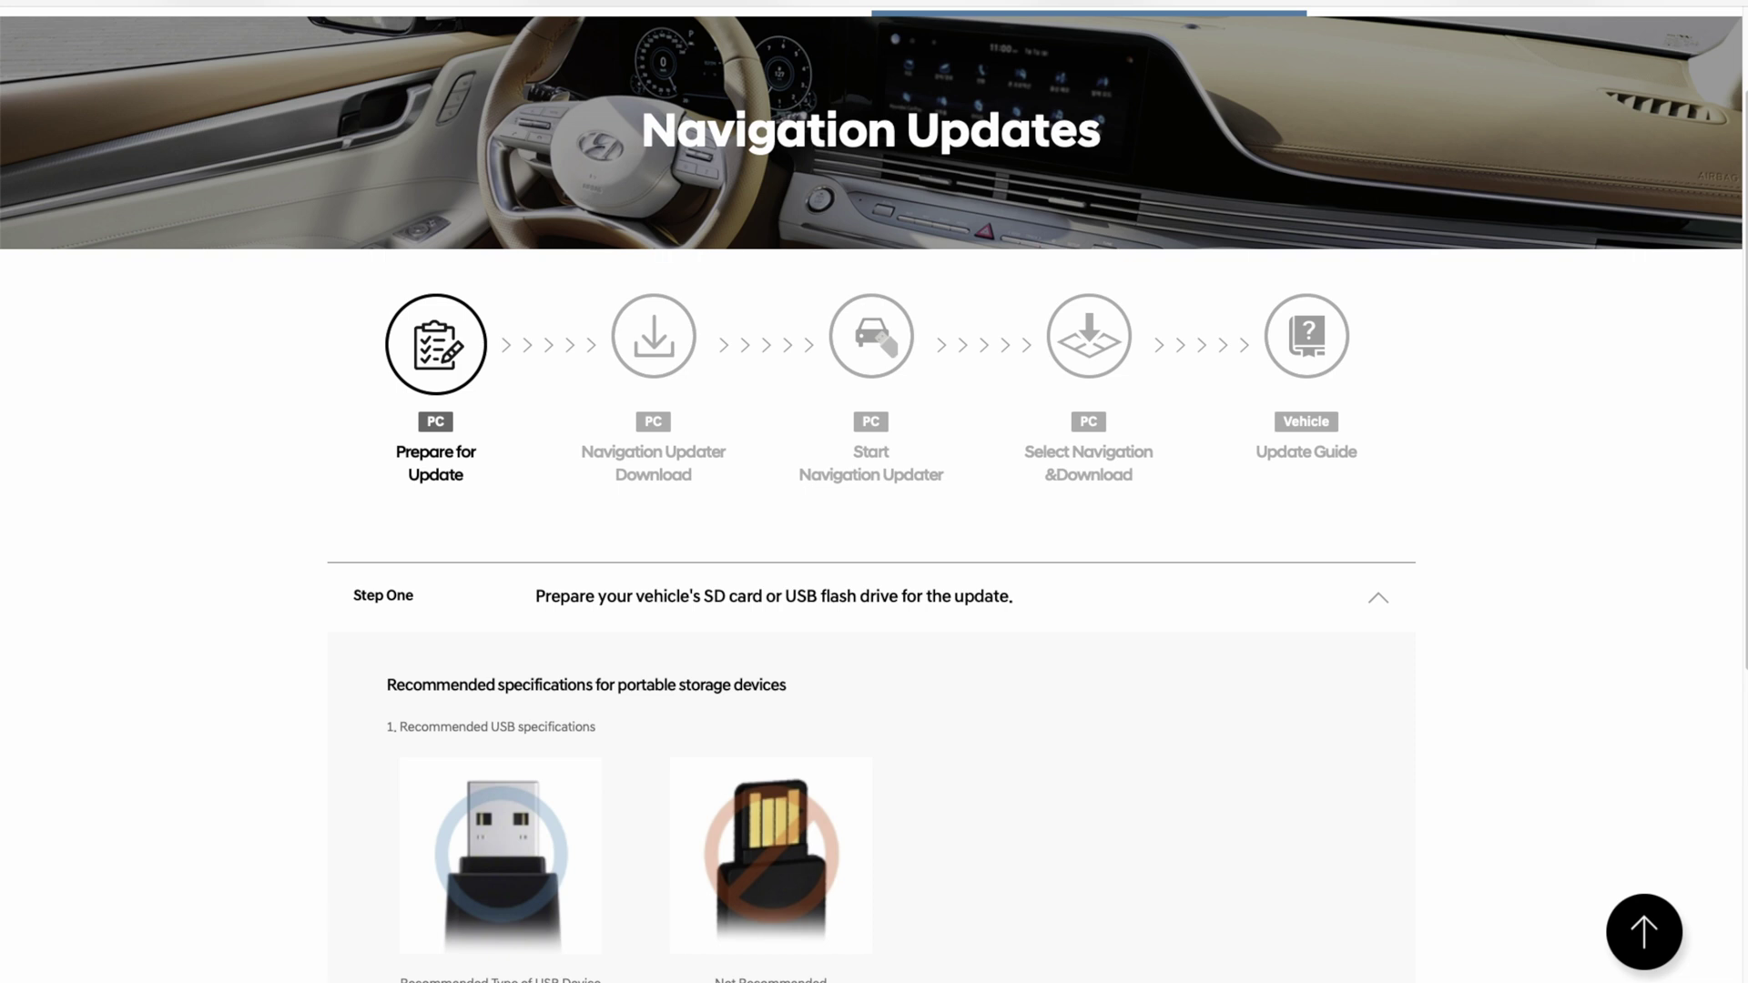
scroll(874, 493, "down", 3)
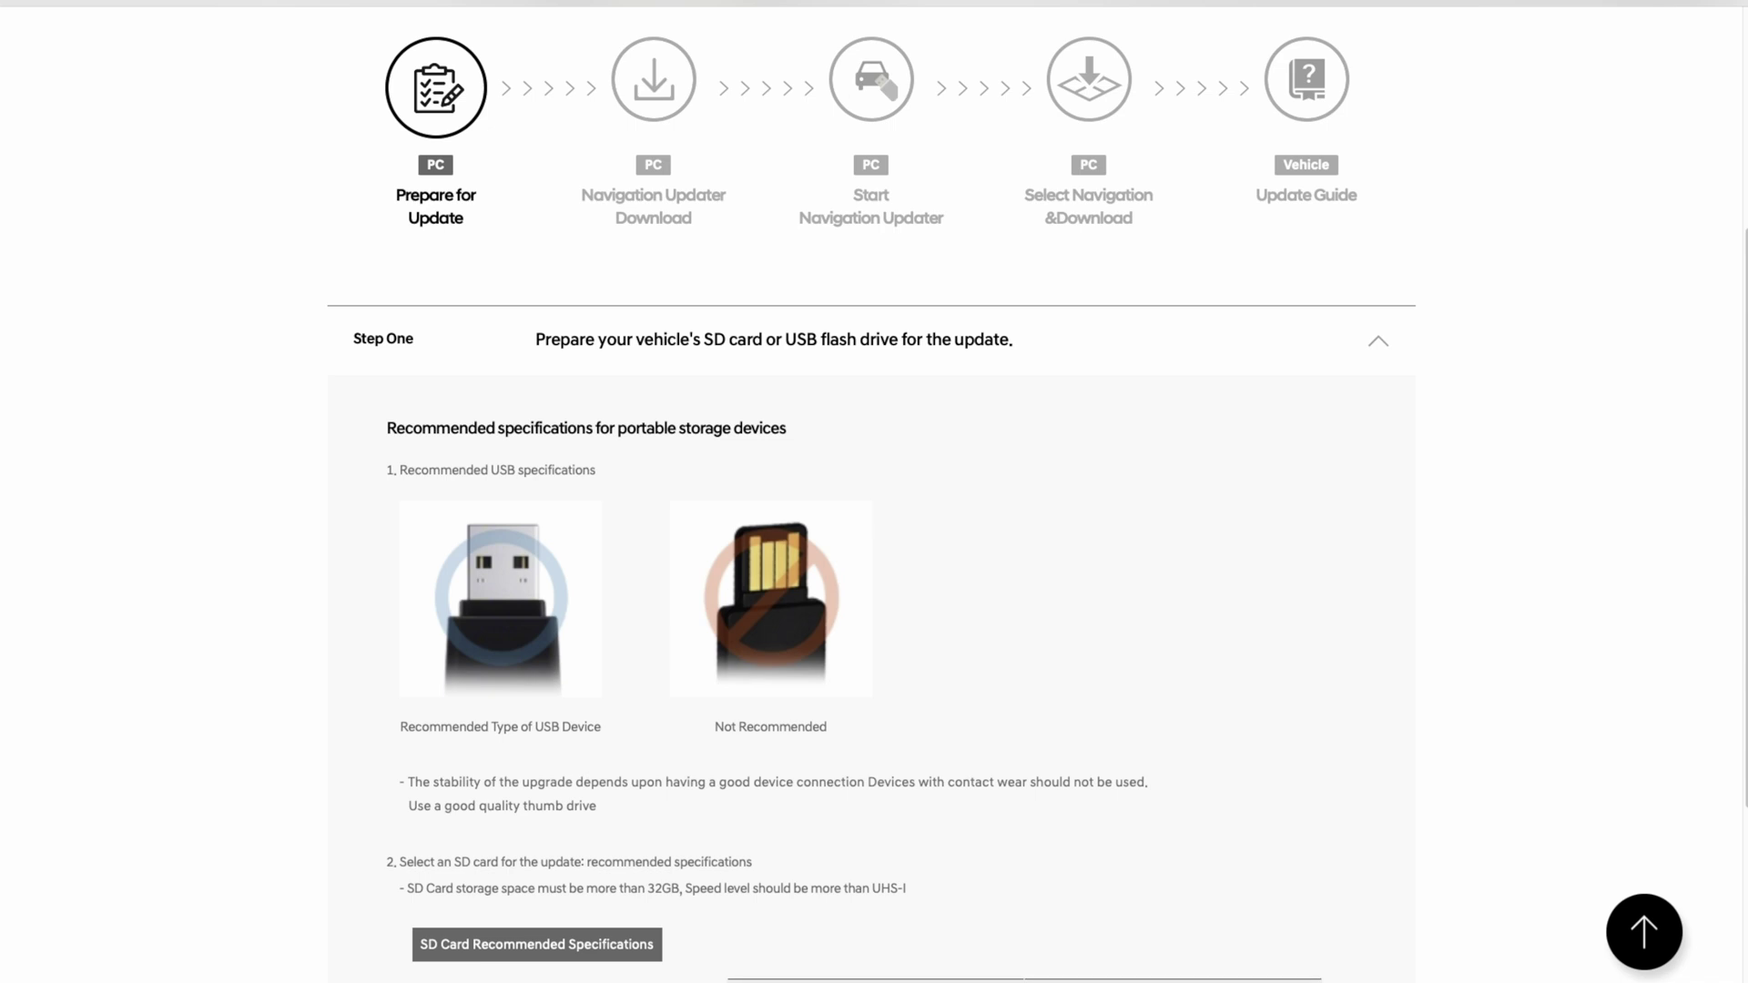
scroll(875, 492, "up", 3)
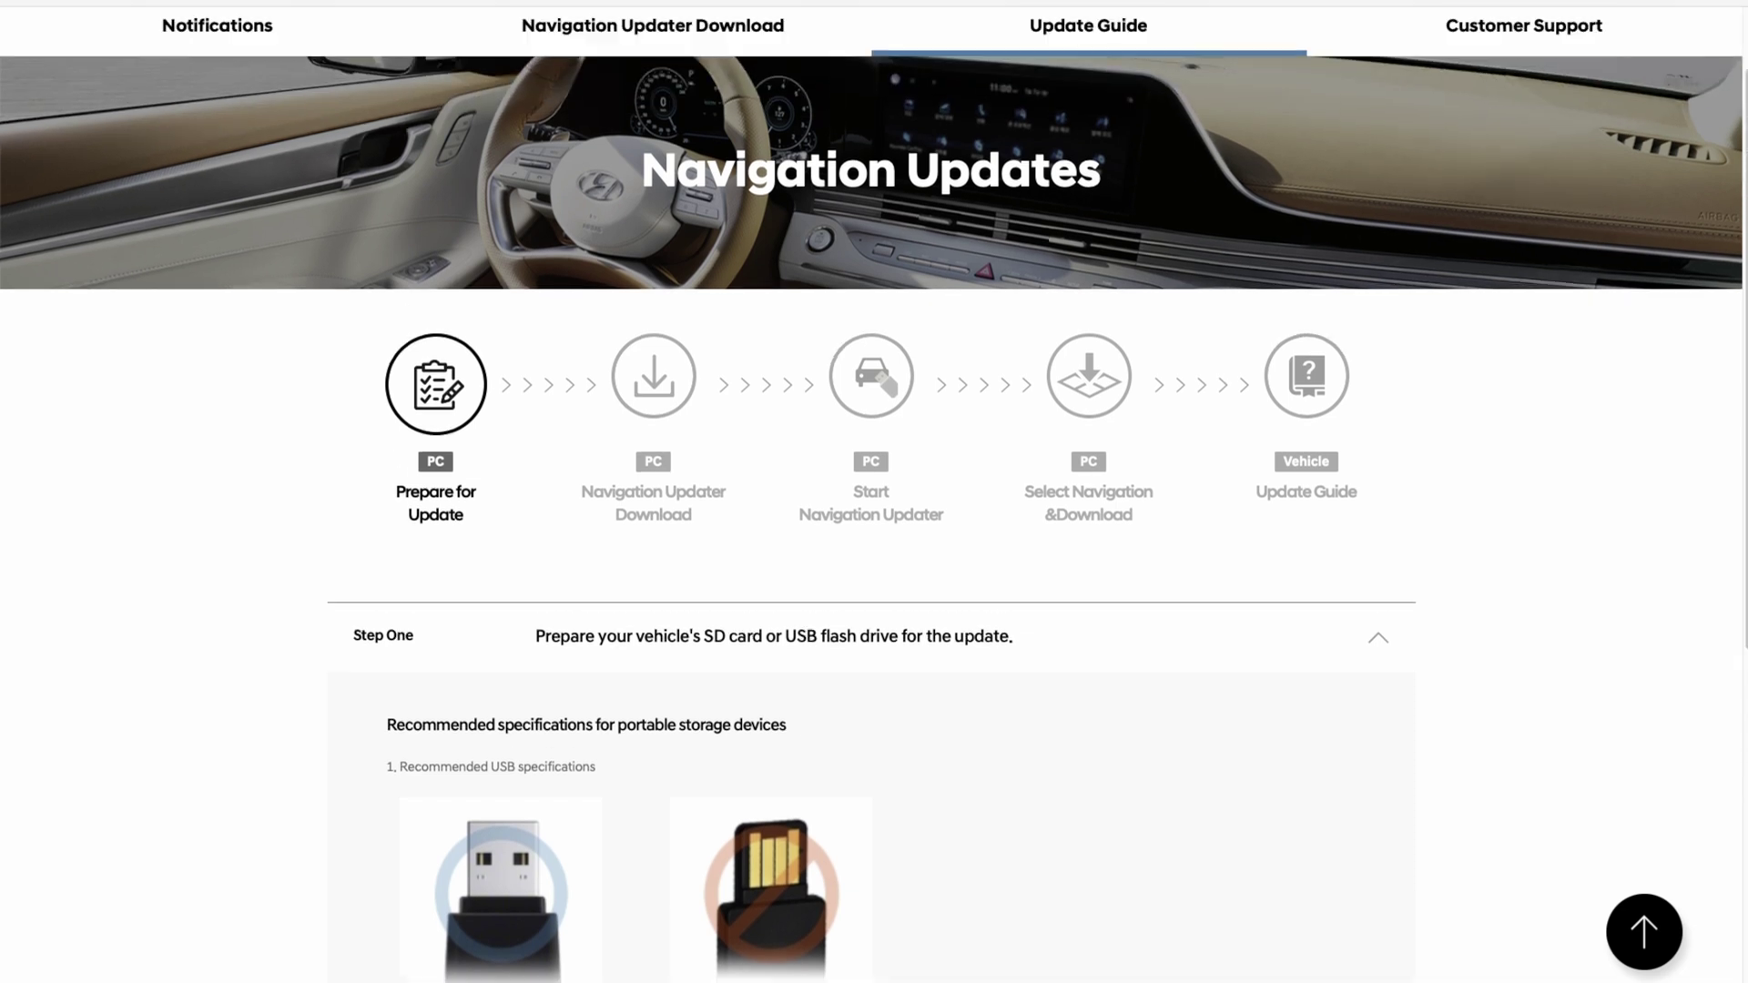
Switch Step Two's installation instructions from macOS to the Windows Install tab.
scroll(875, 492, "up", 1)
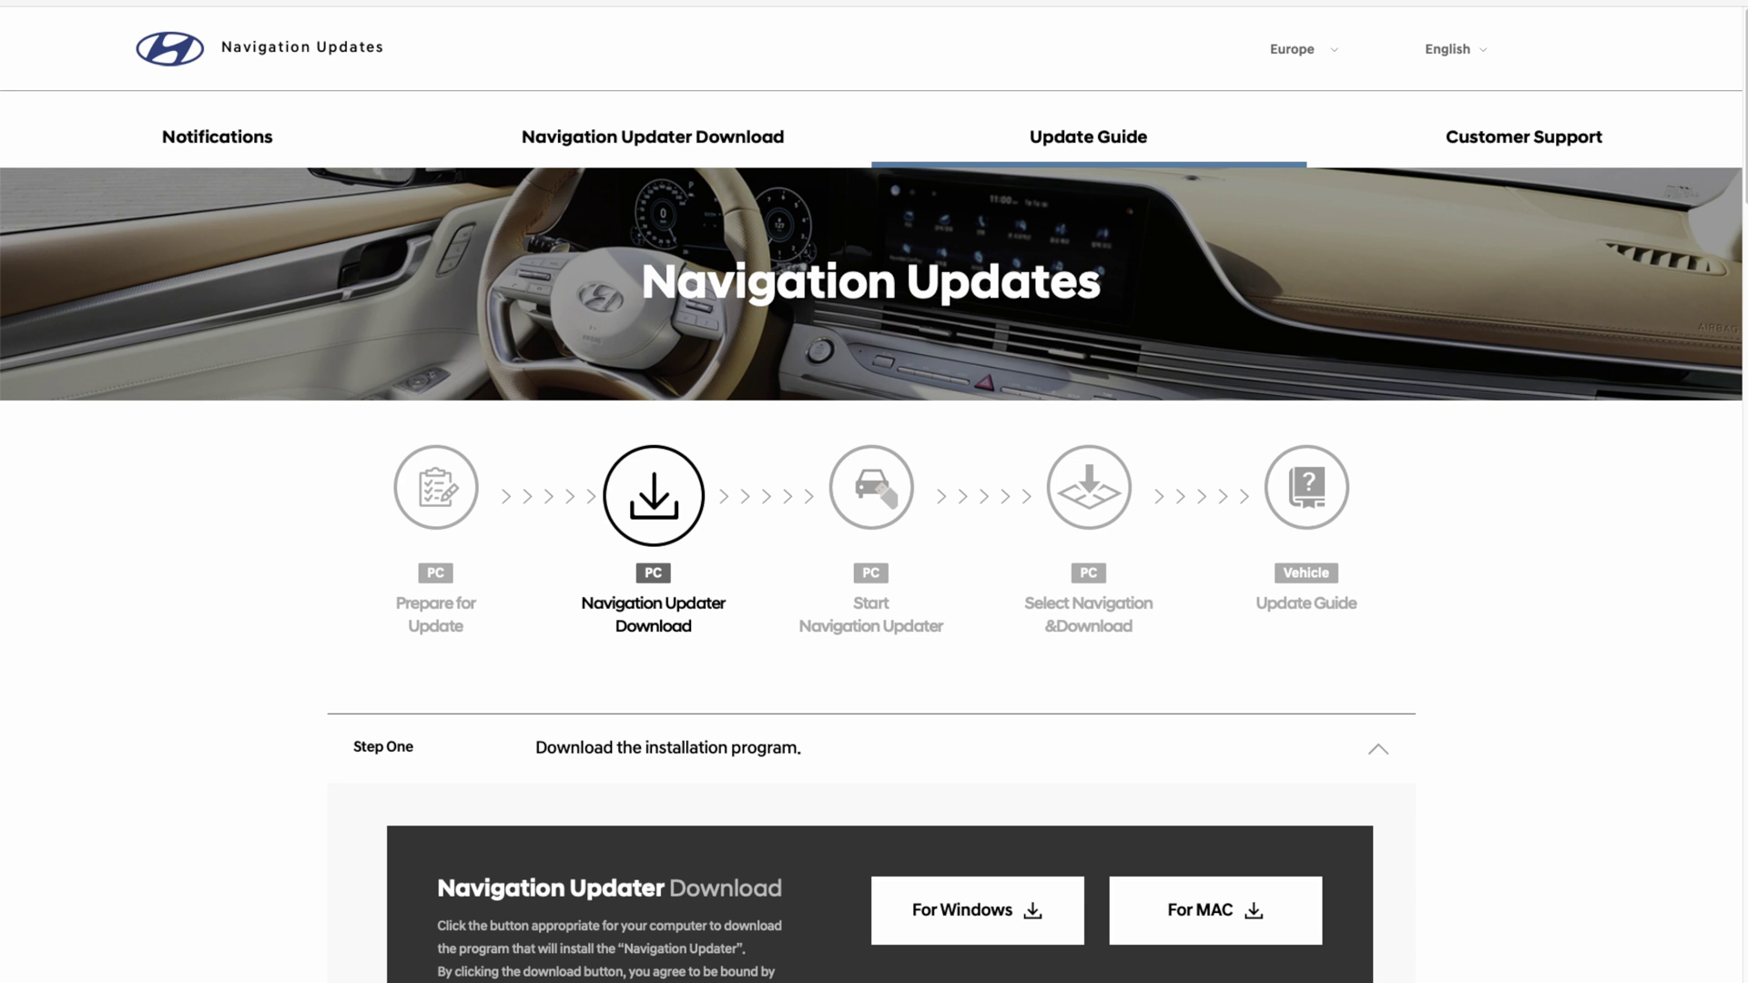
scroll(871, 547, "down", 4)
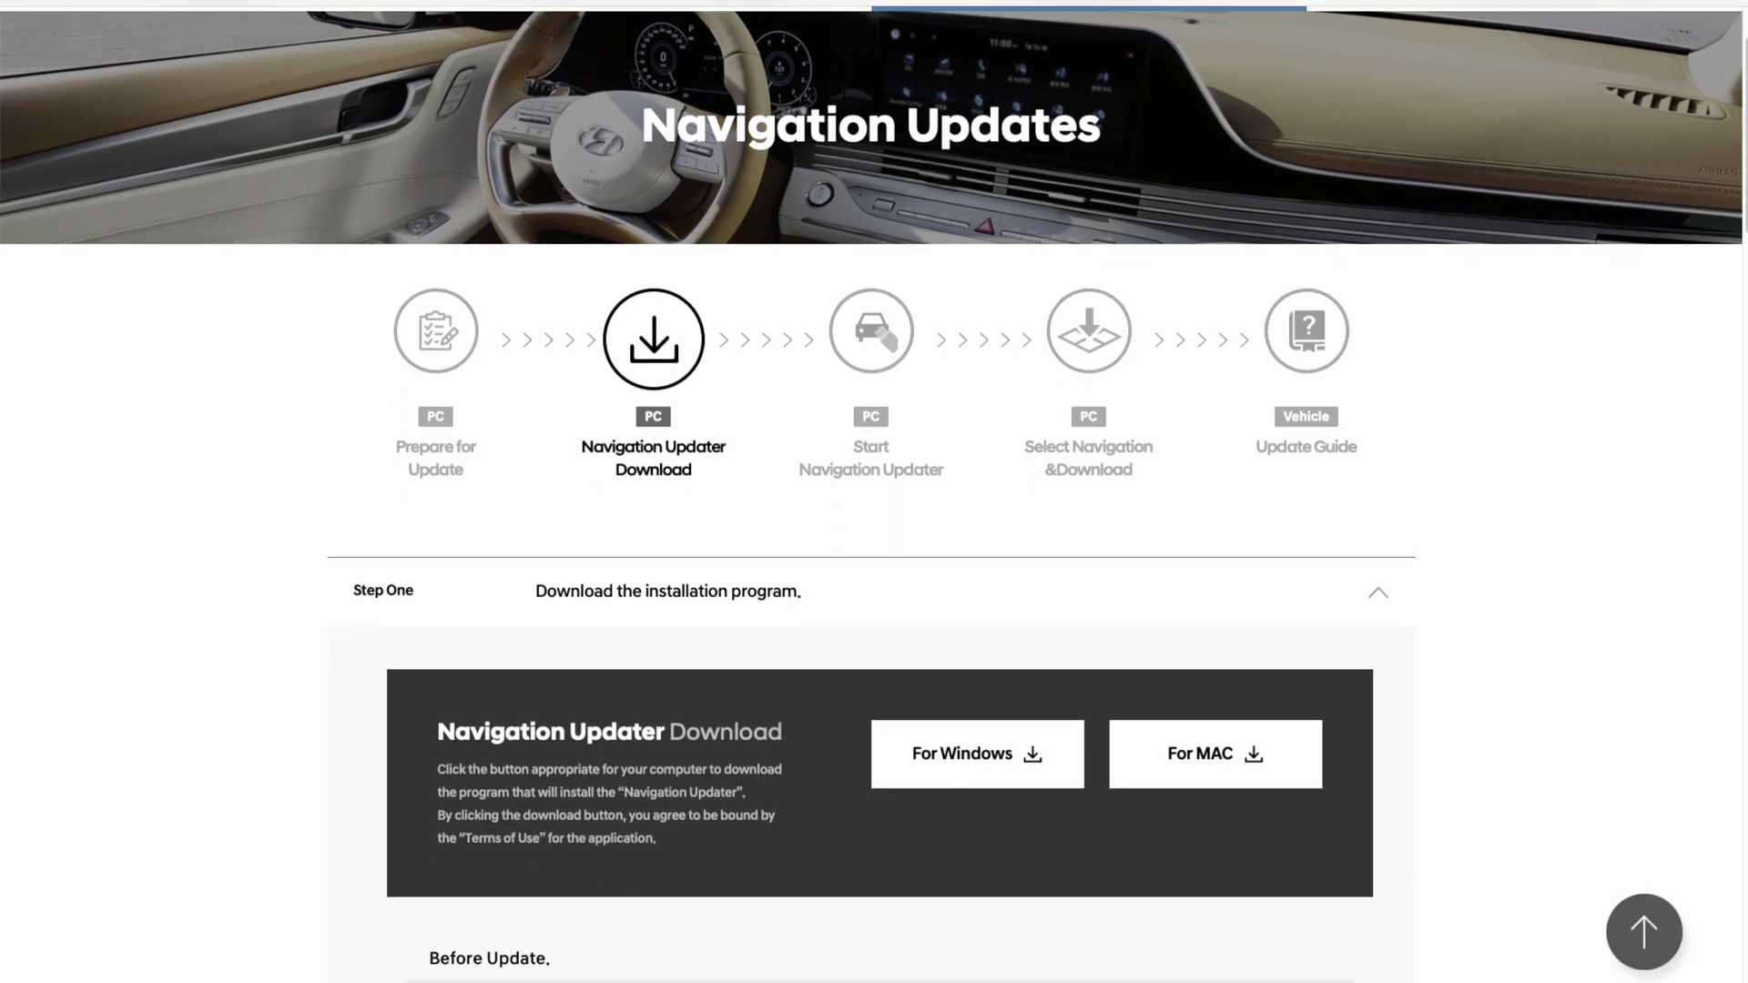
scroll(871, 547, "down", 3)
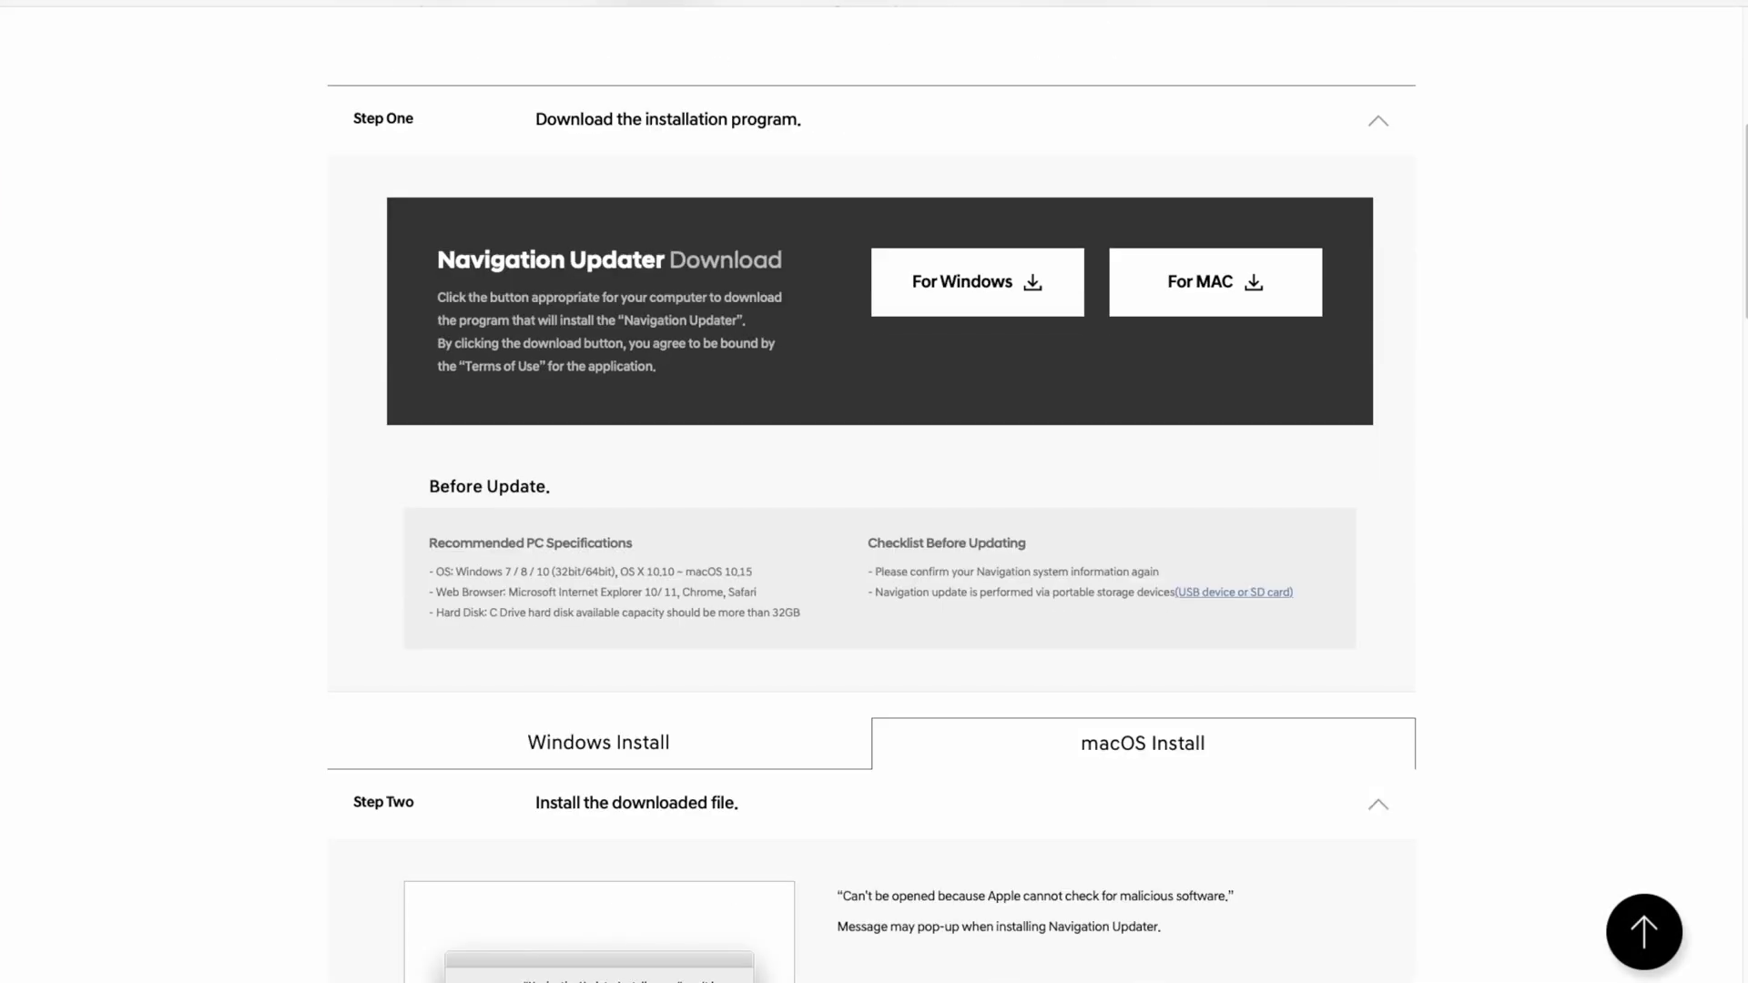
left_click(598, 743)
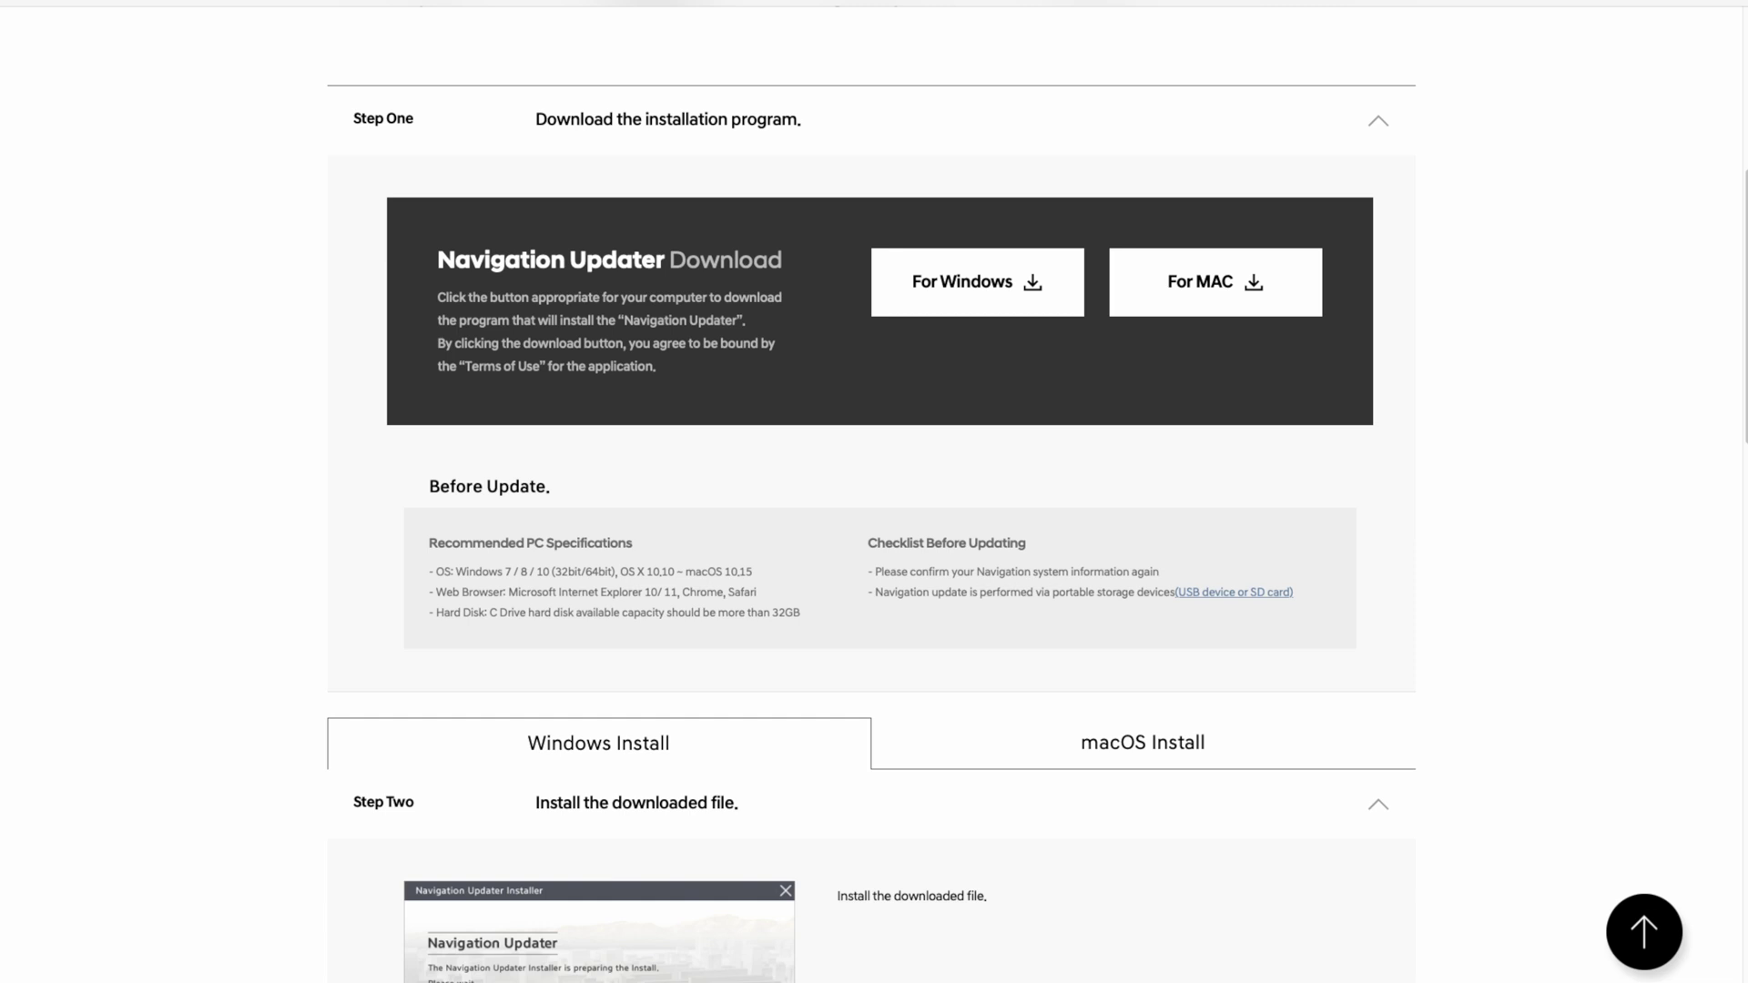
scroll(872, 491, "down", 5)
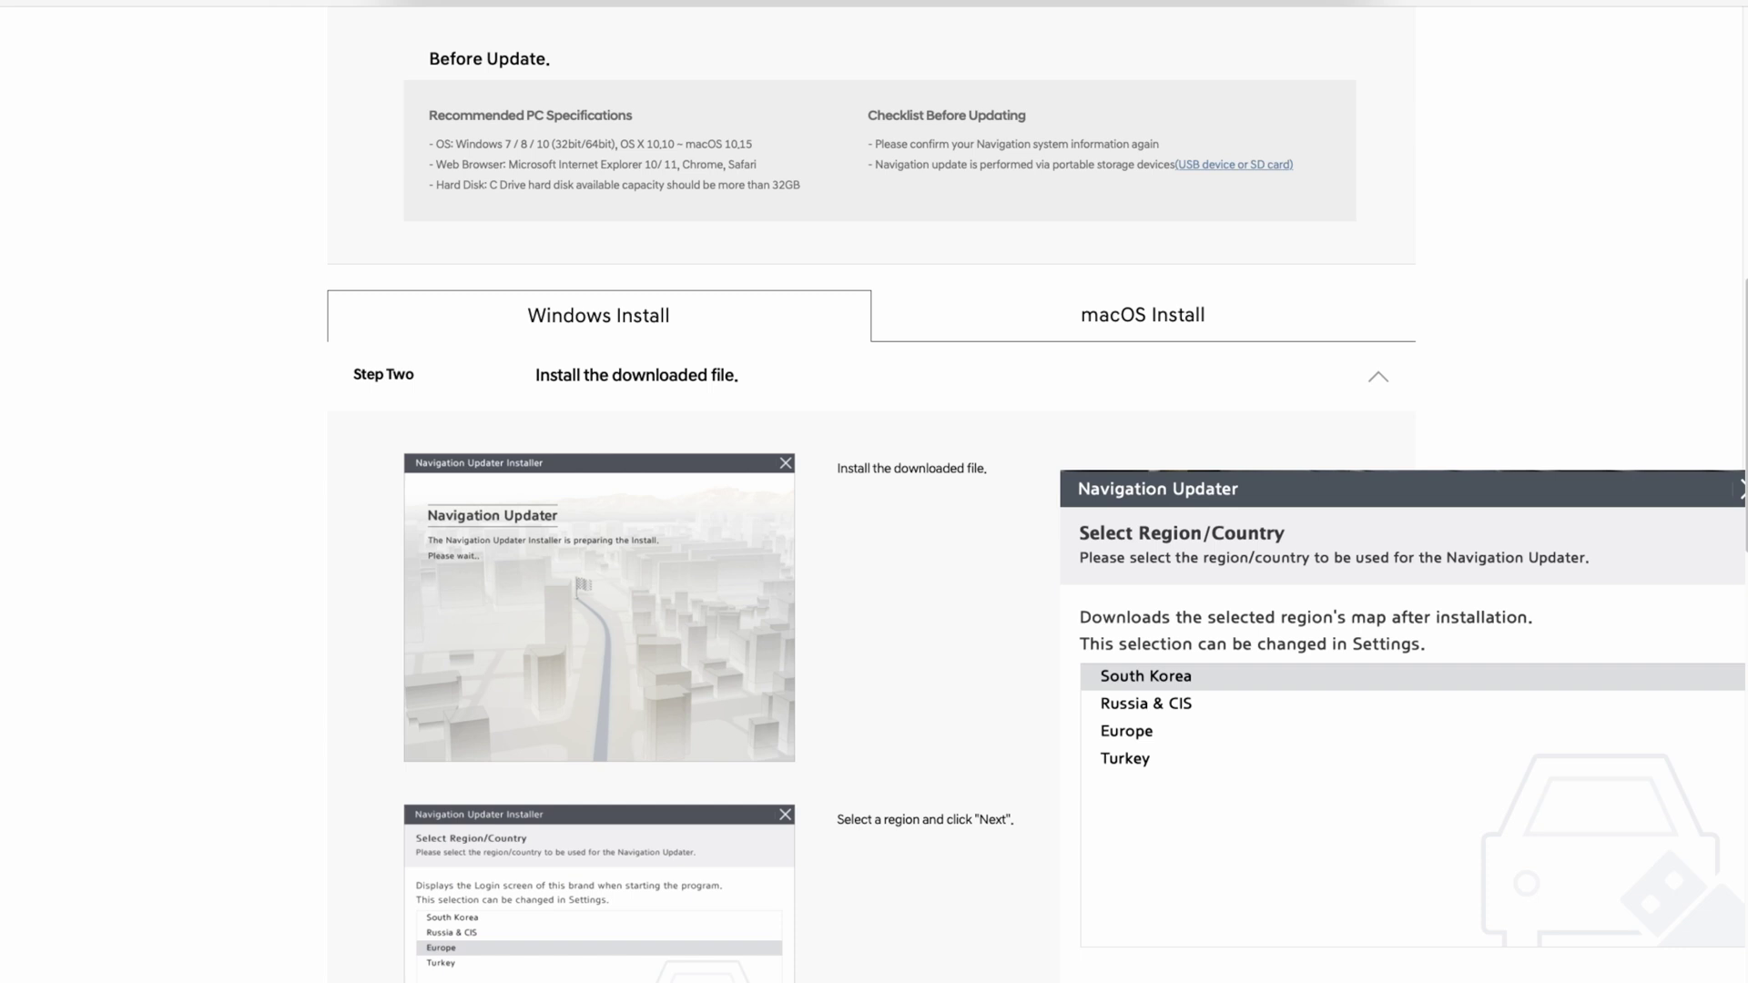
scroll(872, 492, "down", 1)
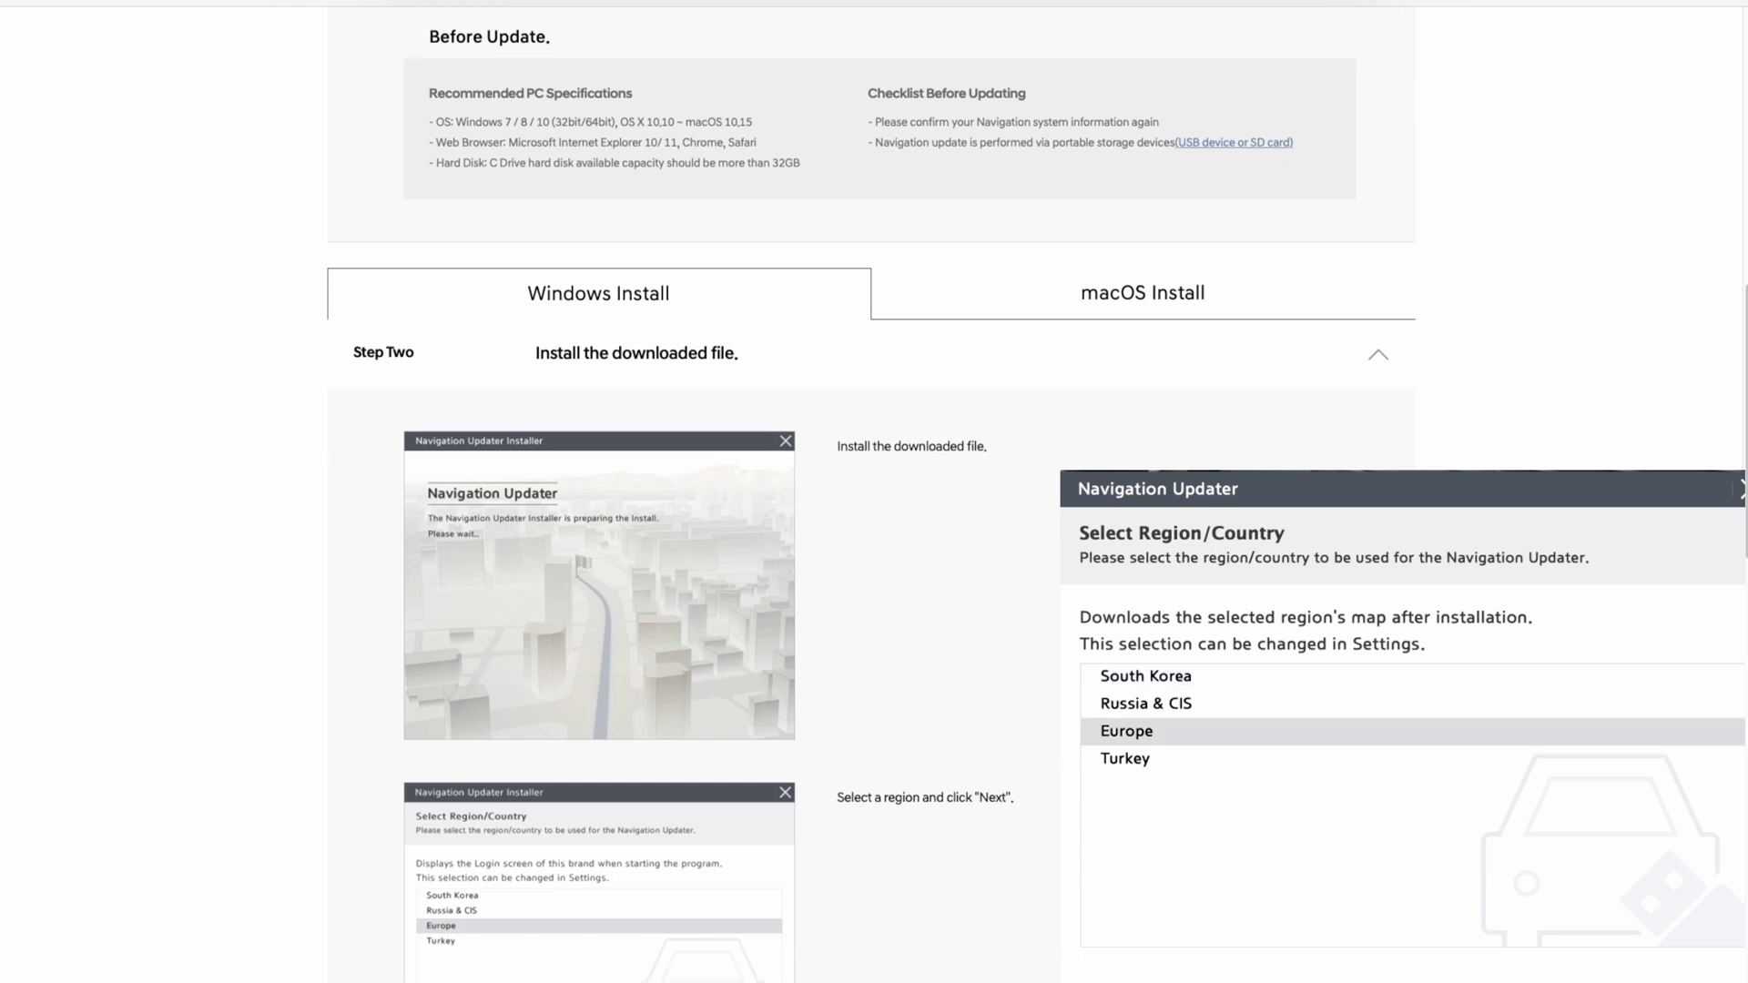
scroll(872, 491, "down", 3)
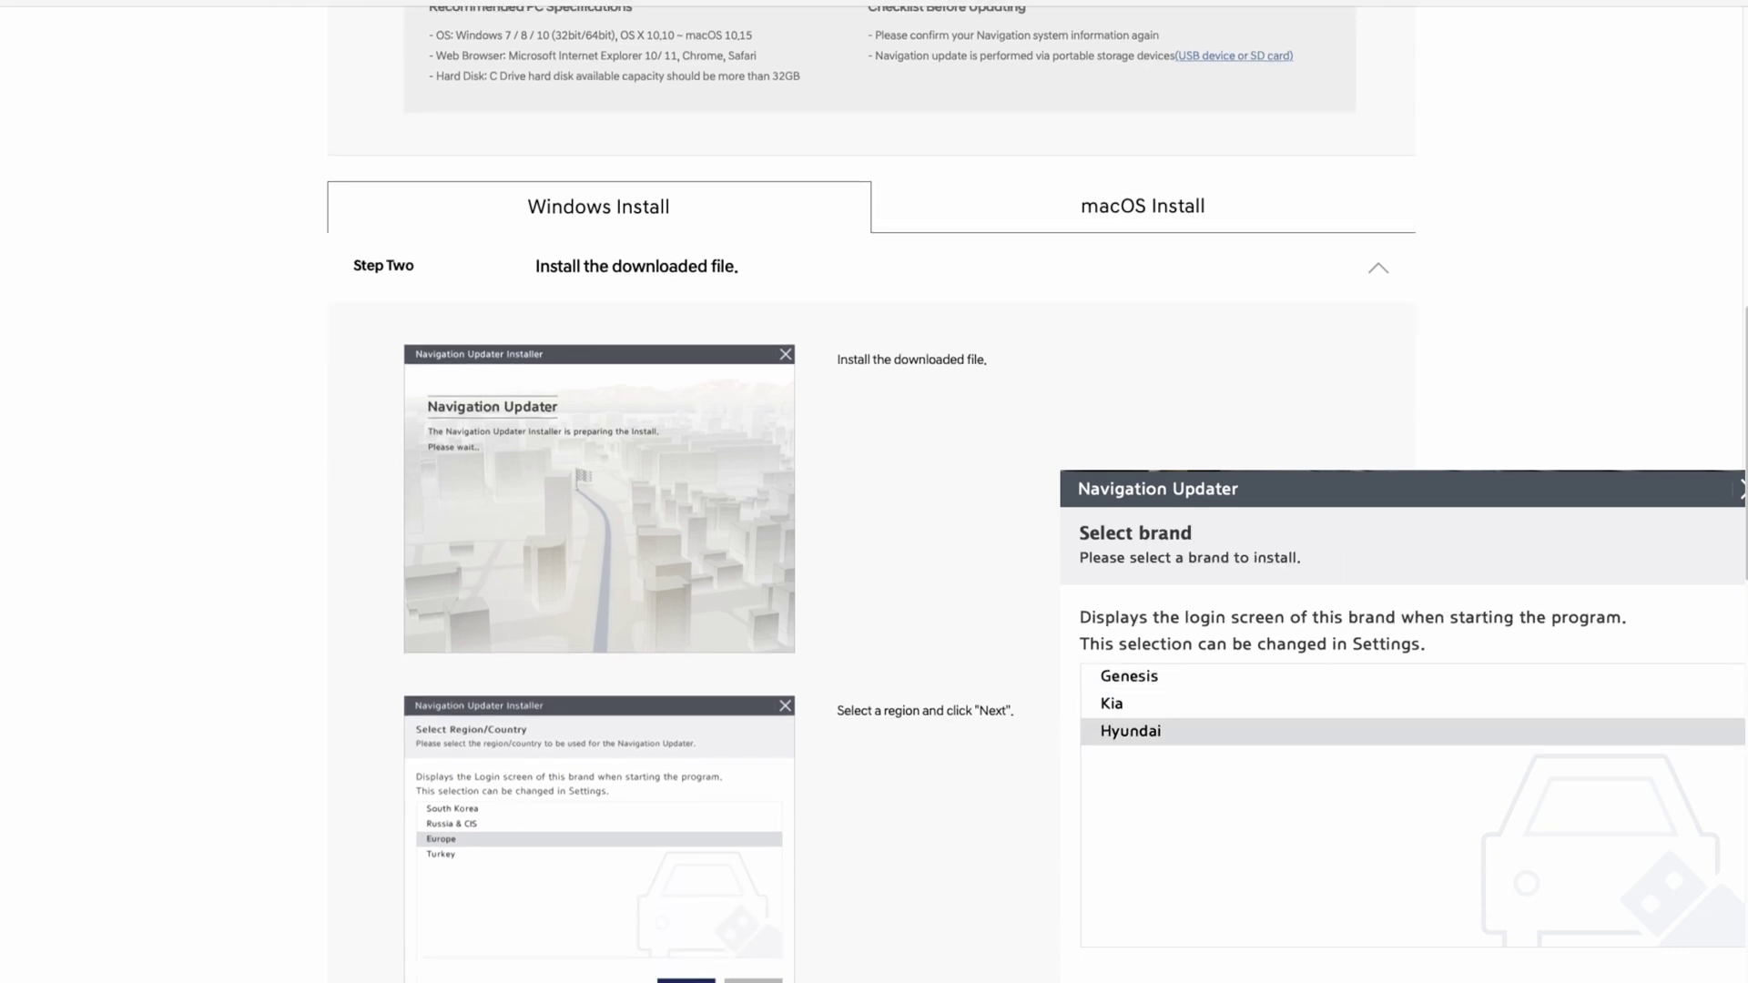
scroll(872, 492, "down", 1)
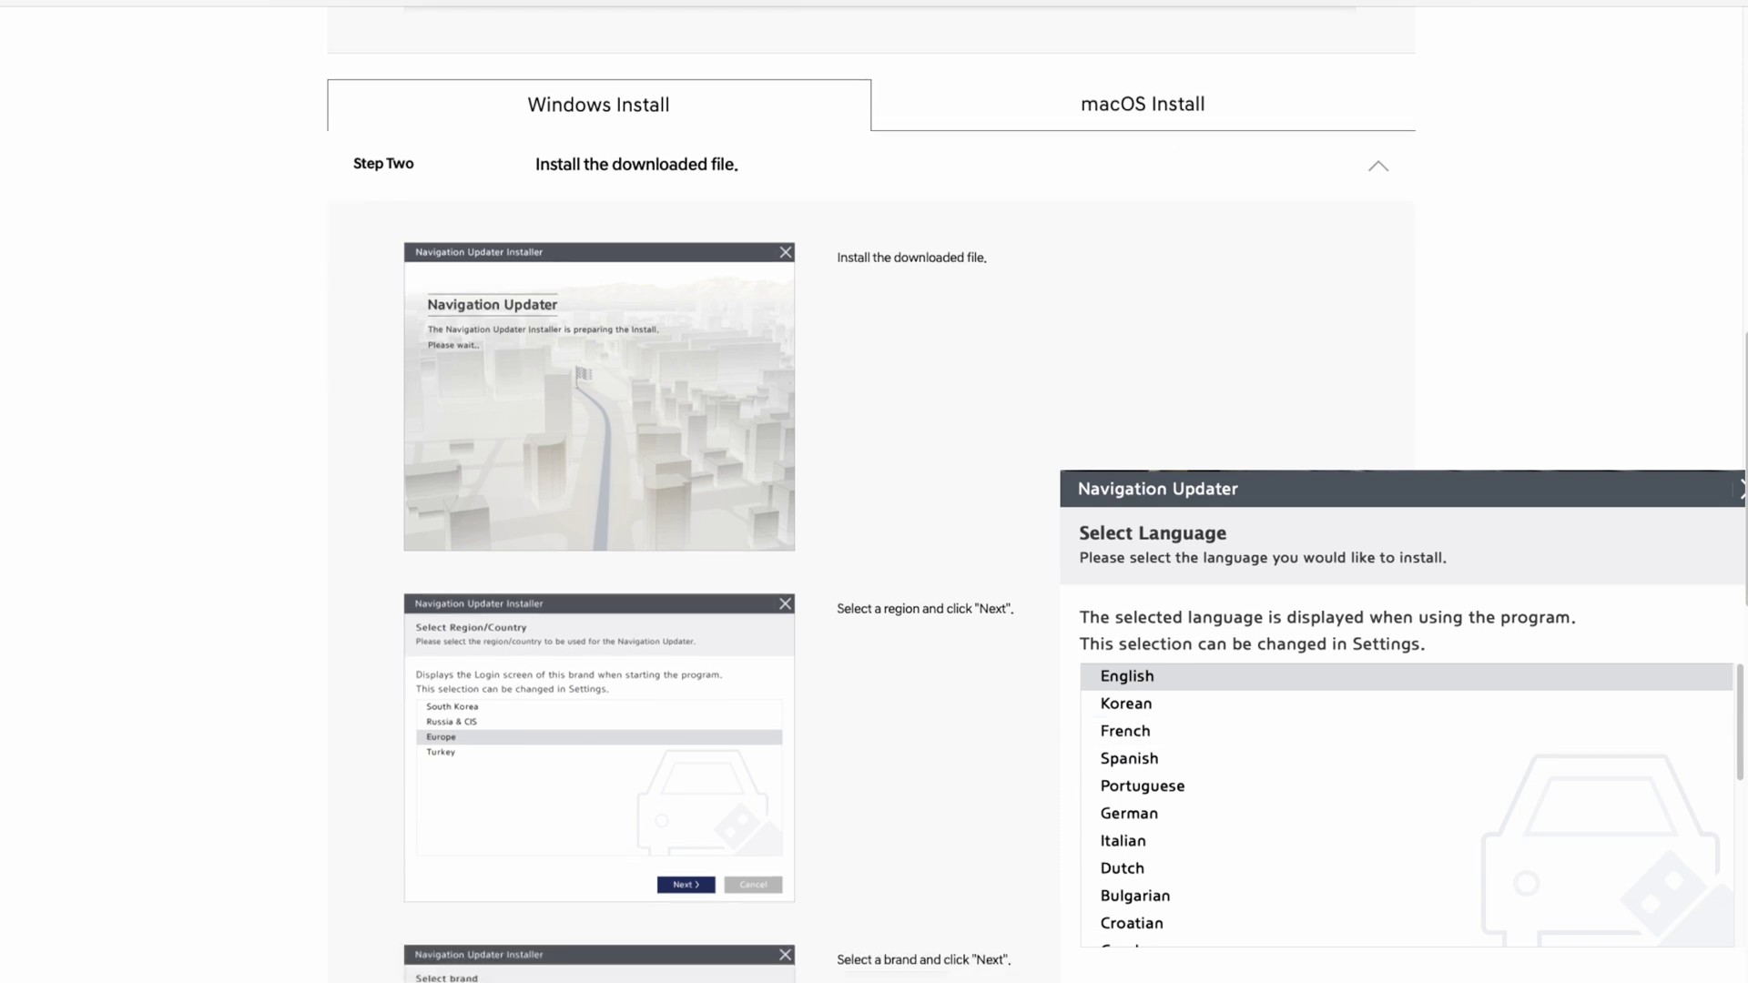
scroll(871, 493, "down", 3)
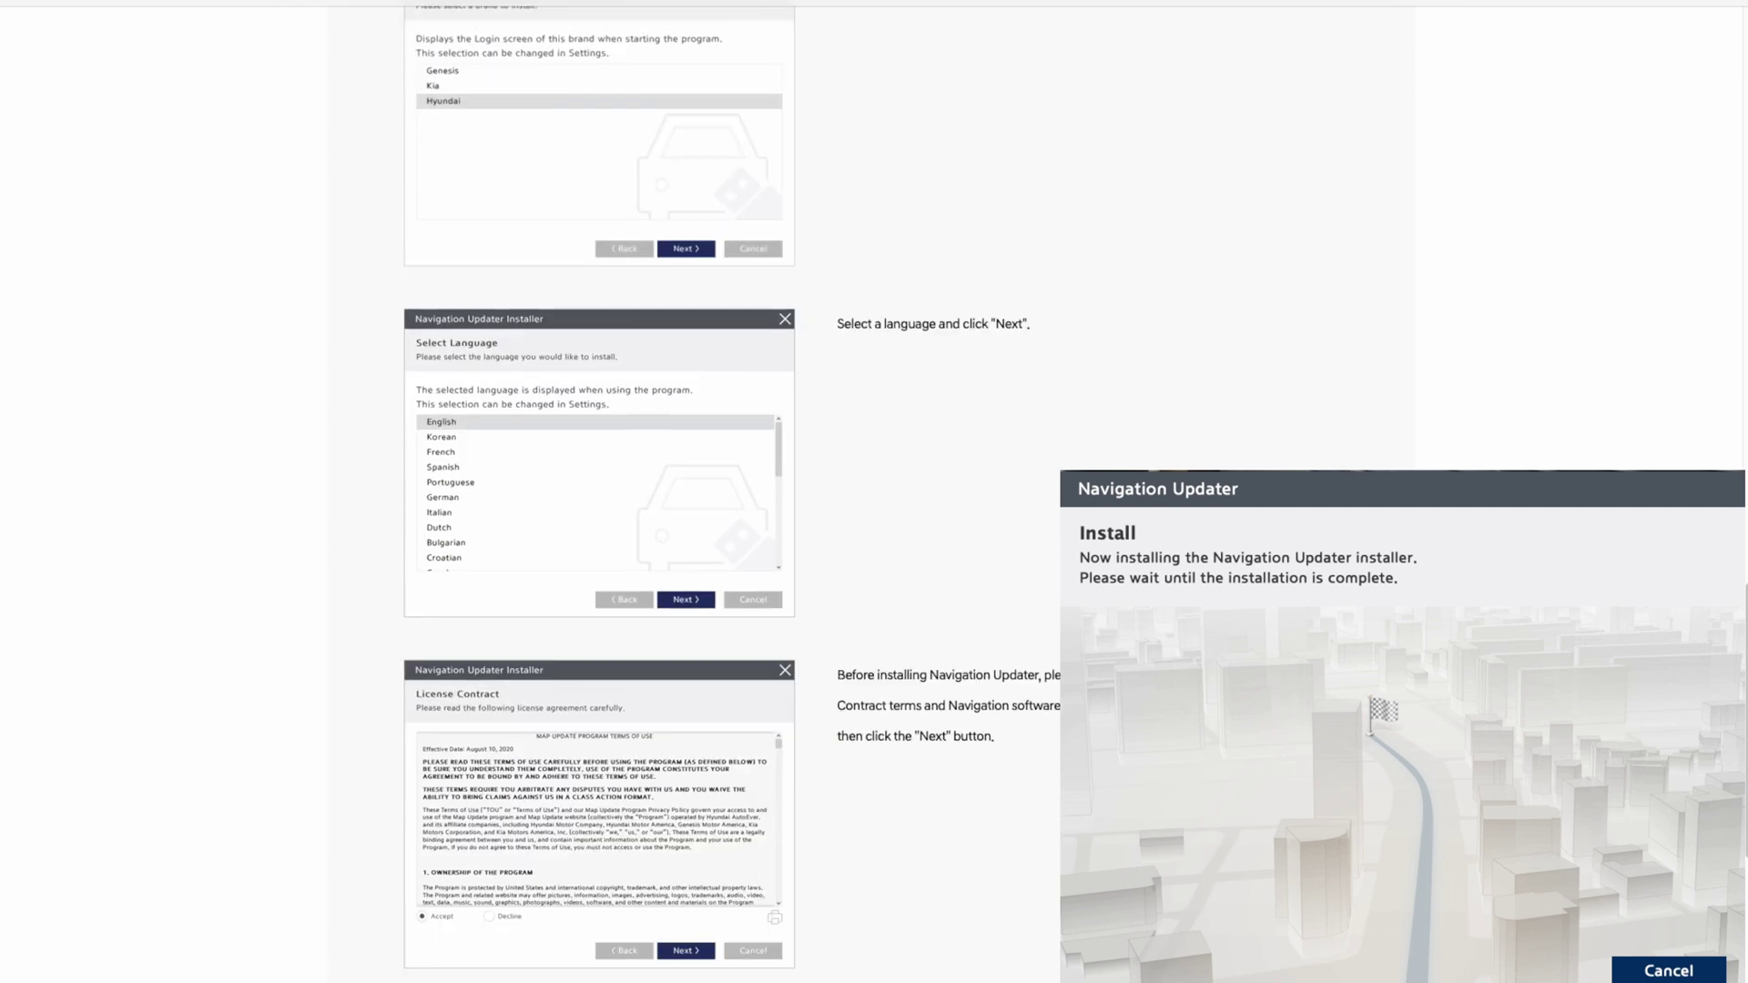
scroll(872, 492, "down", 4)
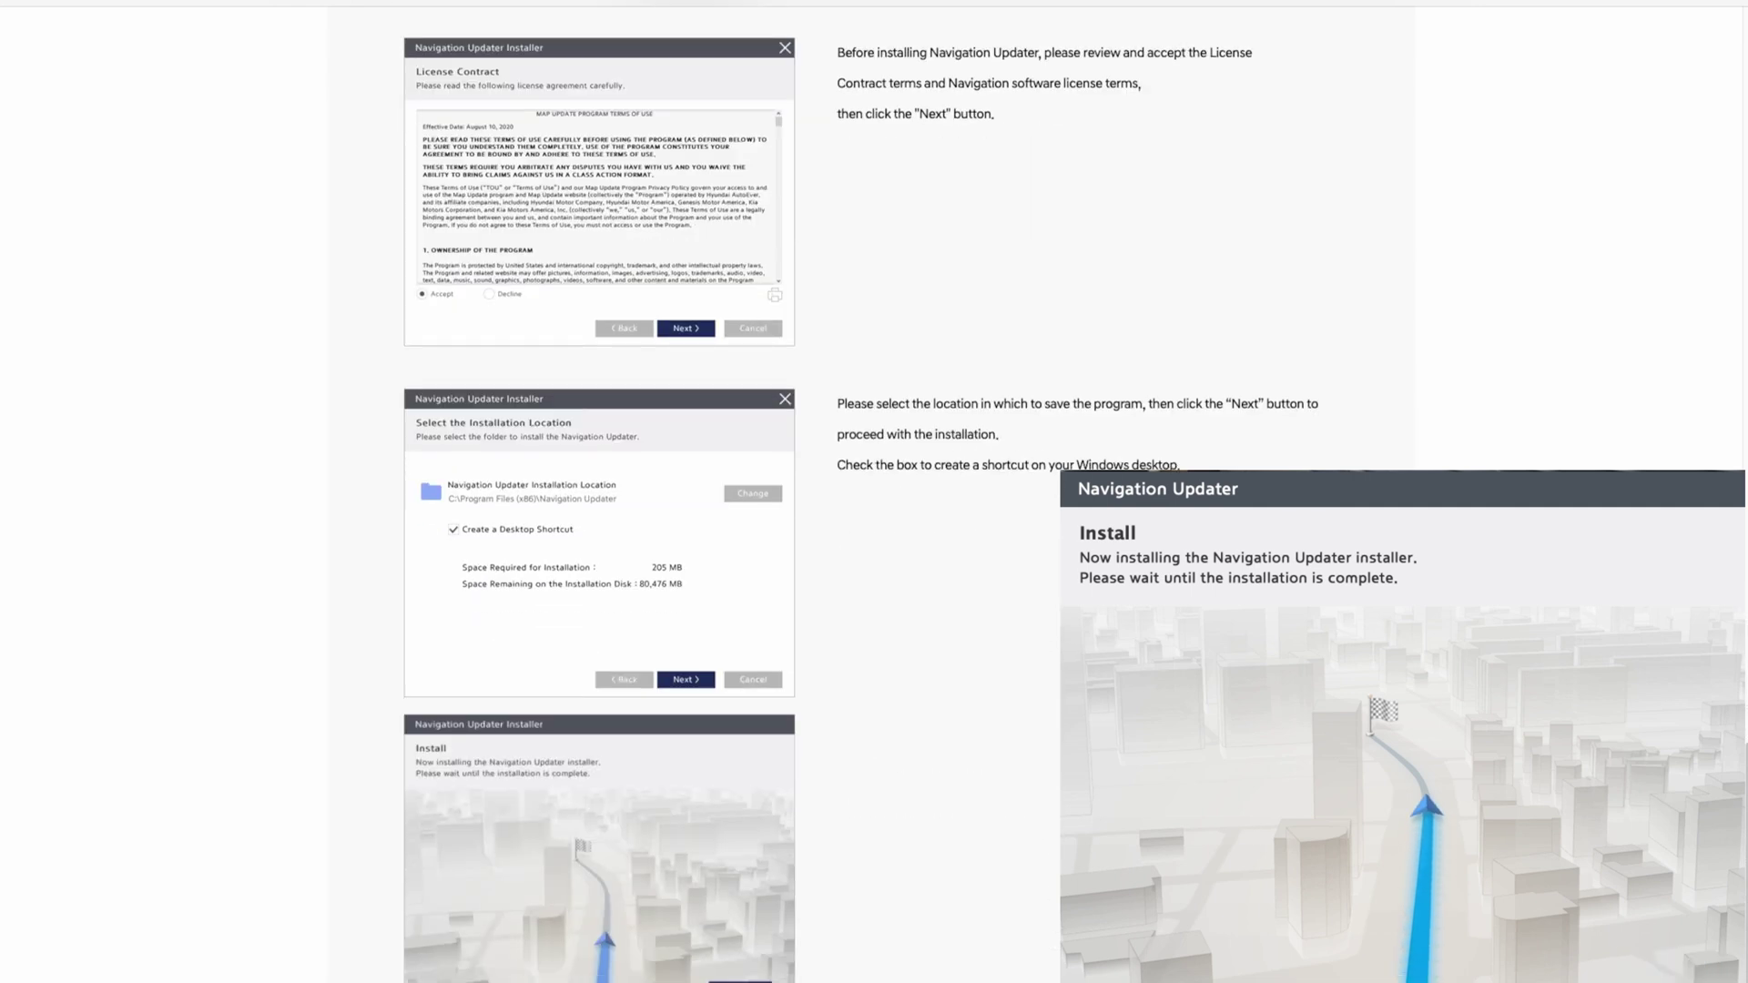
scroll(872, 491, "down", 1)
scroll(871, 492, "up", 20)
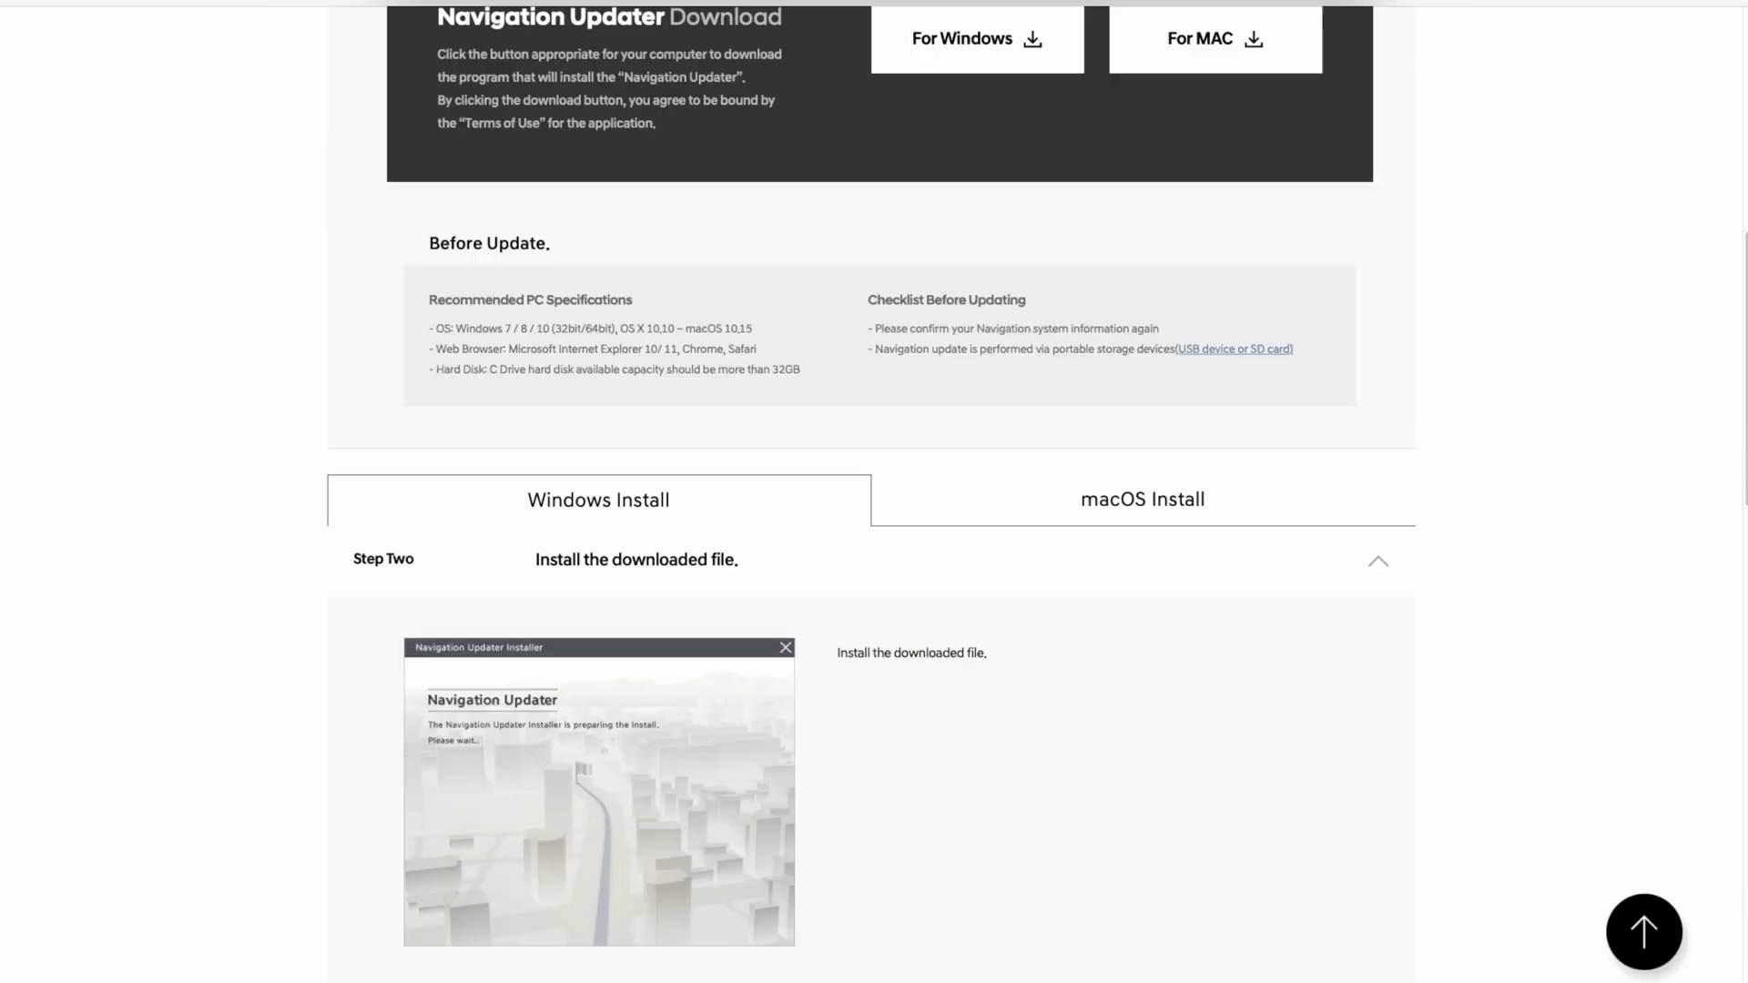
Read the macOS install steps past the security prompts to 'Complete' and 'Start Navigation Updater'.
scroll(872, 491, "down", 4)
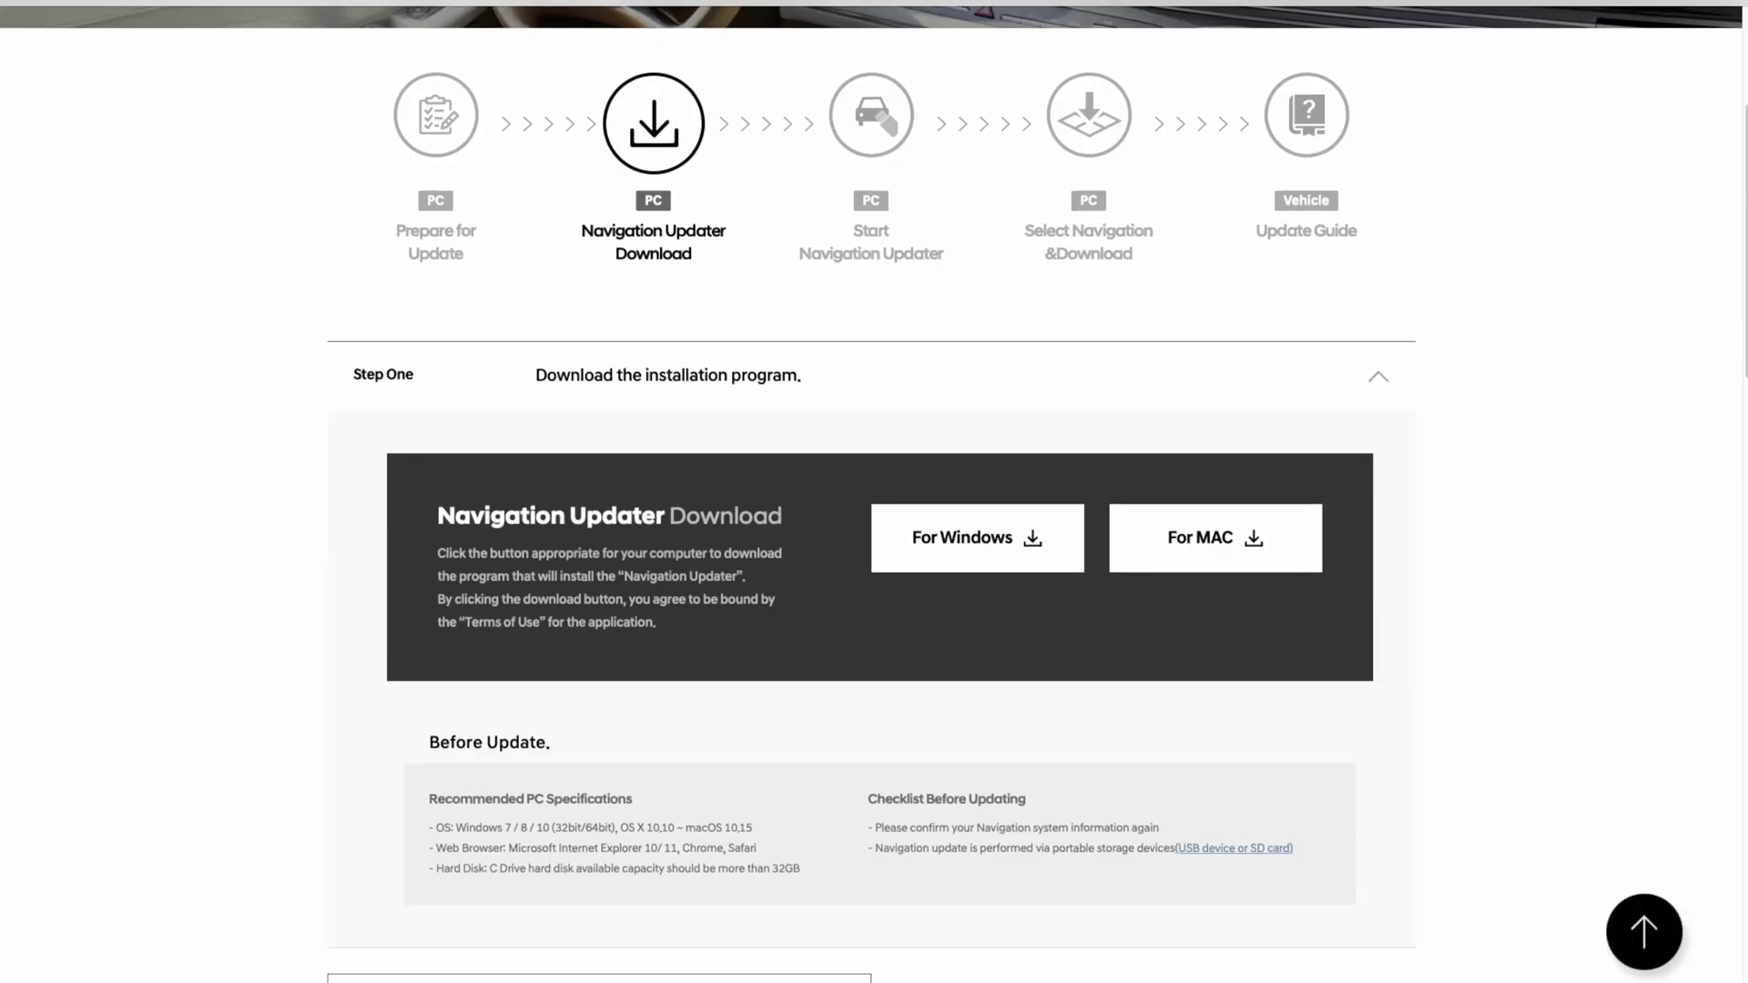
scroll(871, 492, "down", 8)
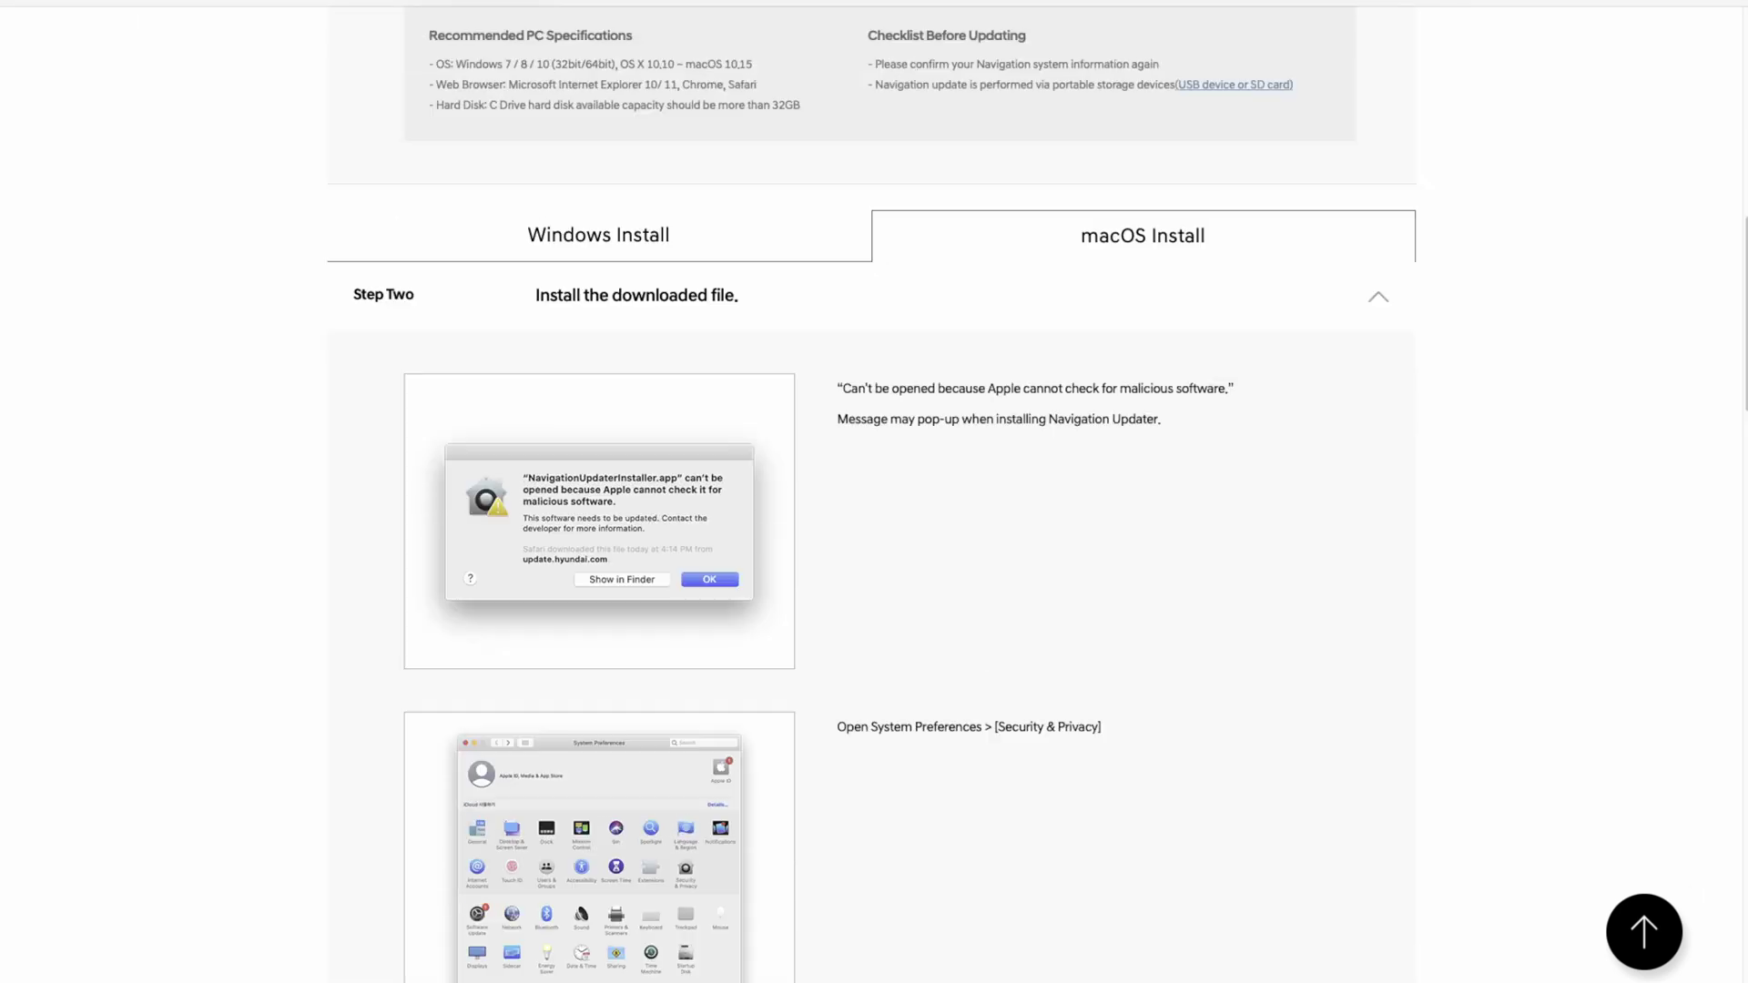
scroll(871, 493, "down", 2)
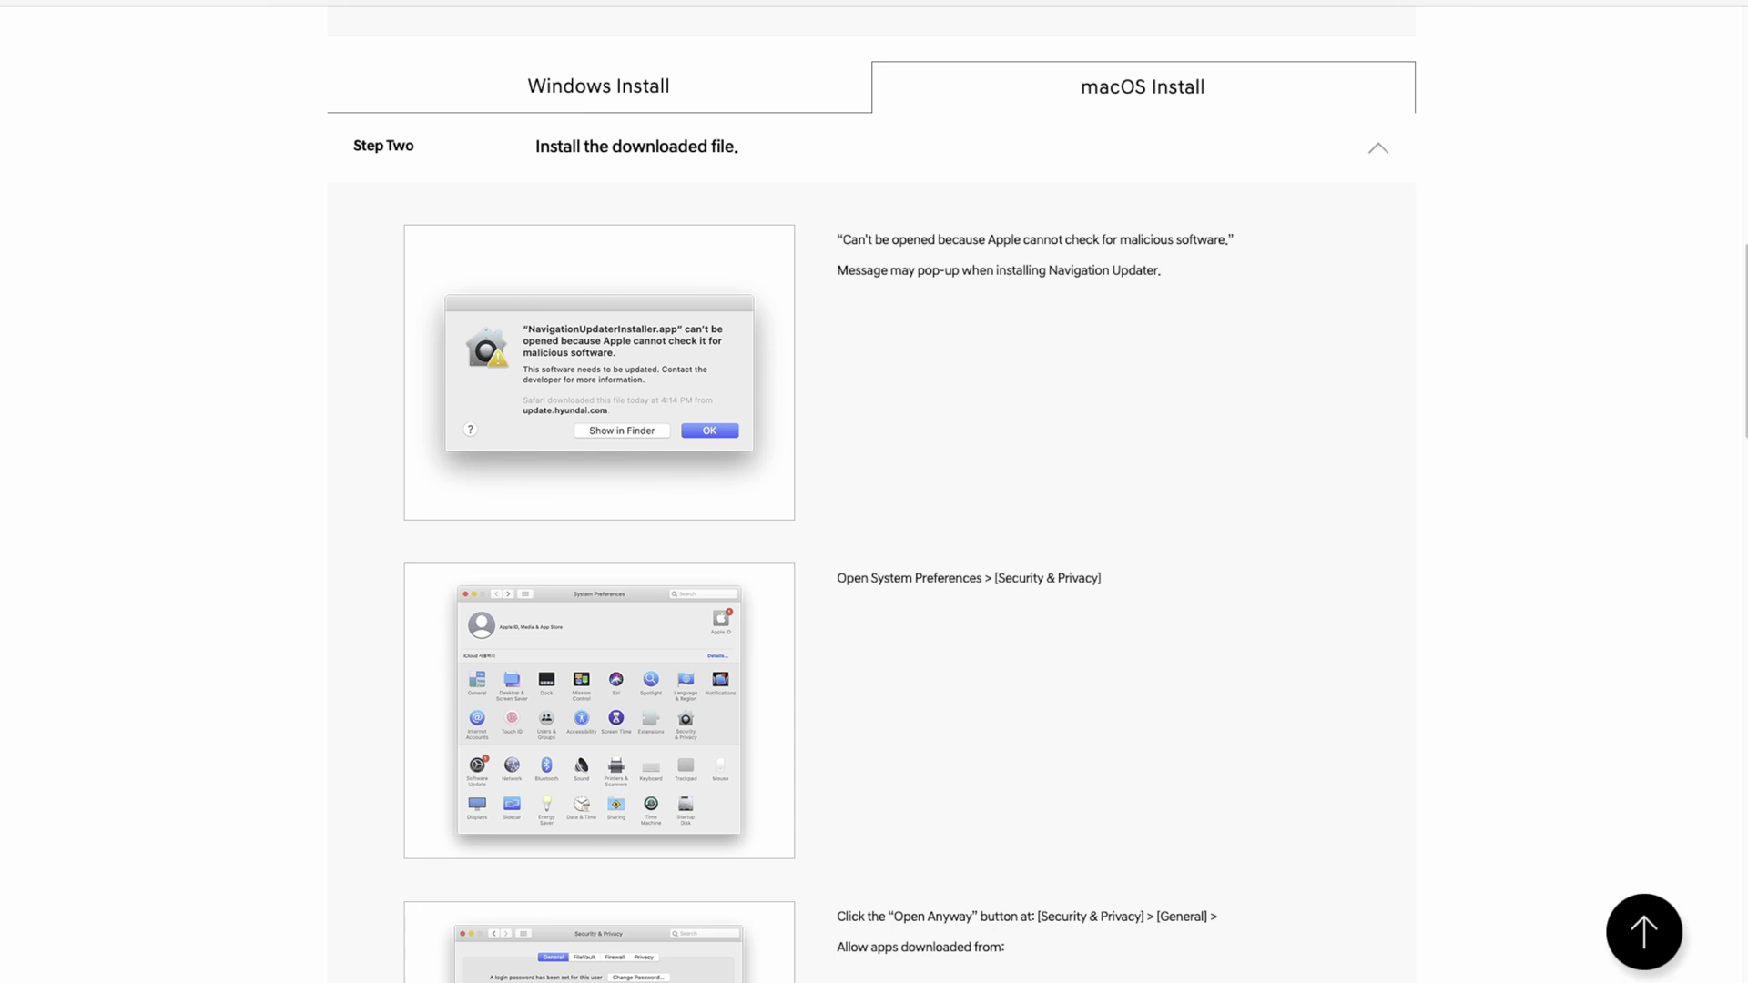
scroll(871, 492, "down", 1)
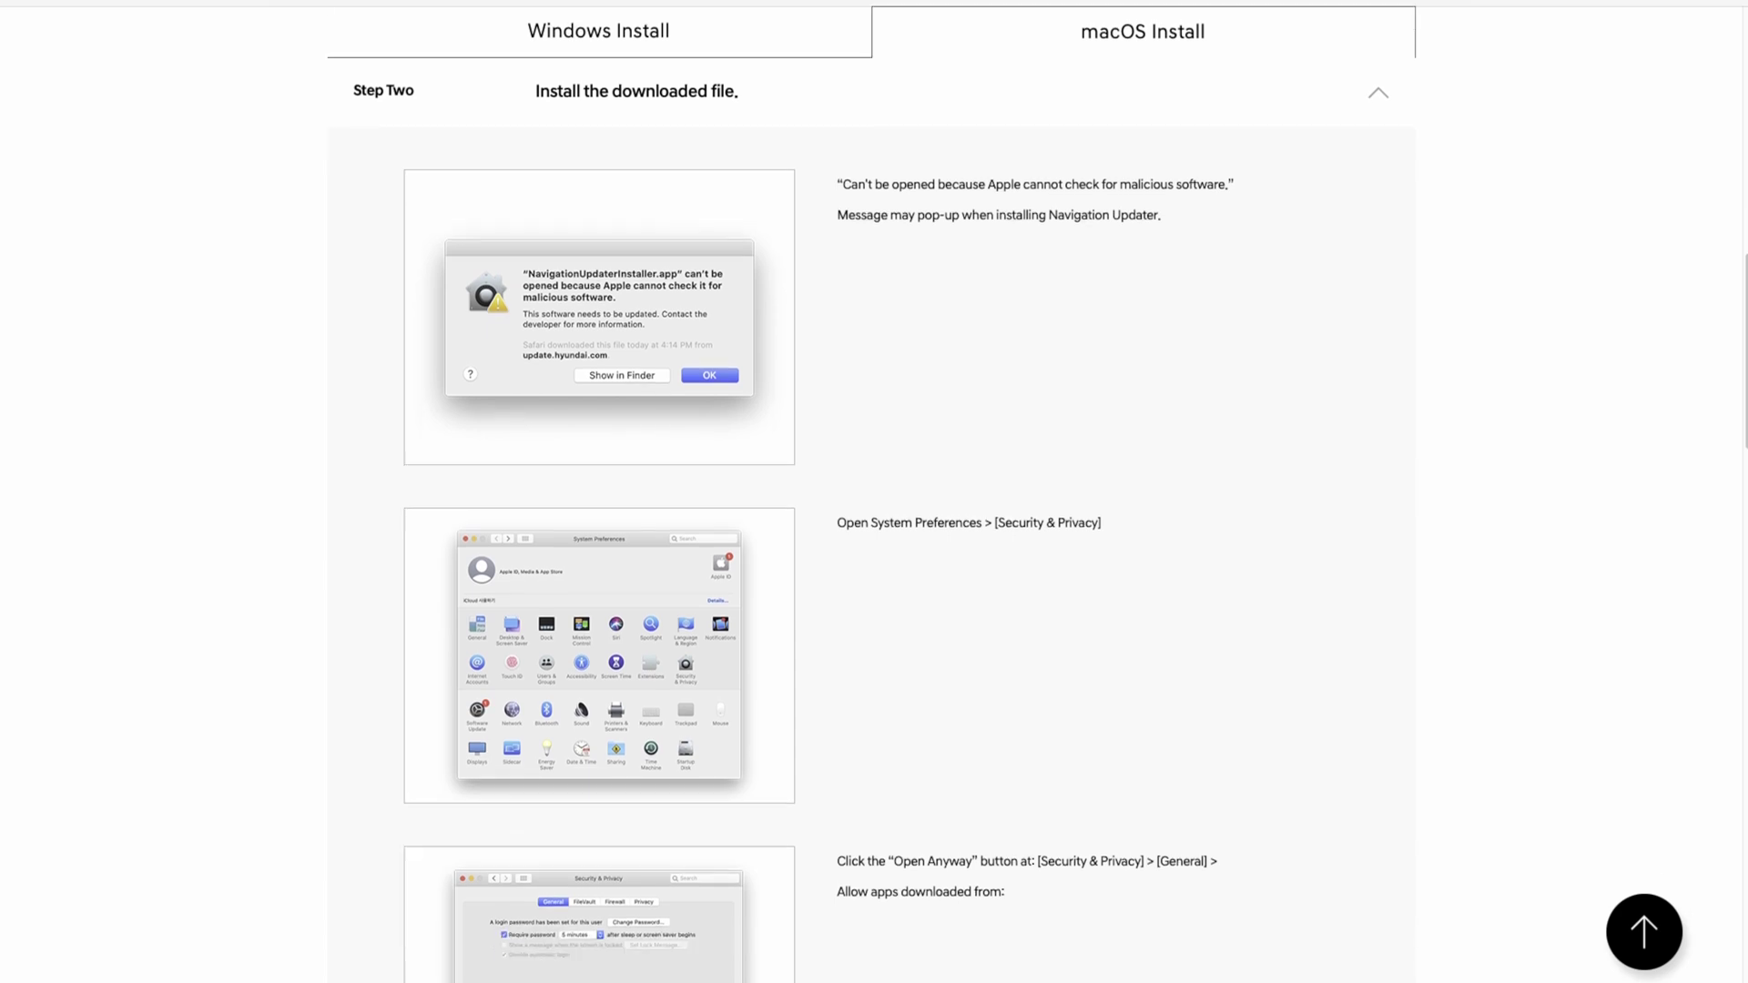
scroll(872, 491, "down", 2)
scroll(871, 491, "down", 2)
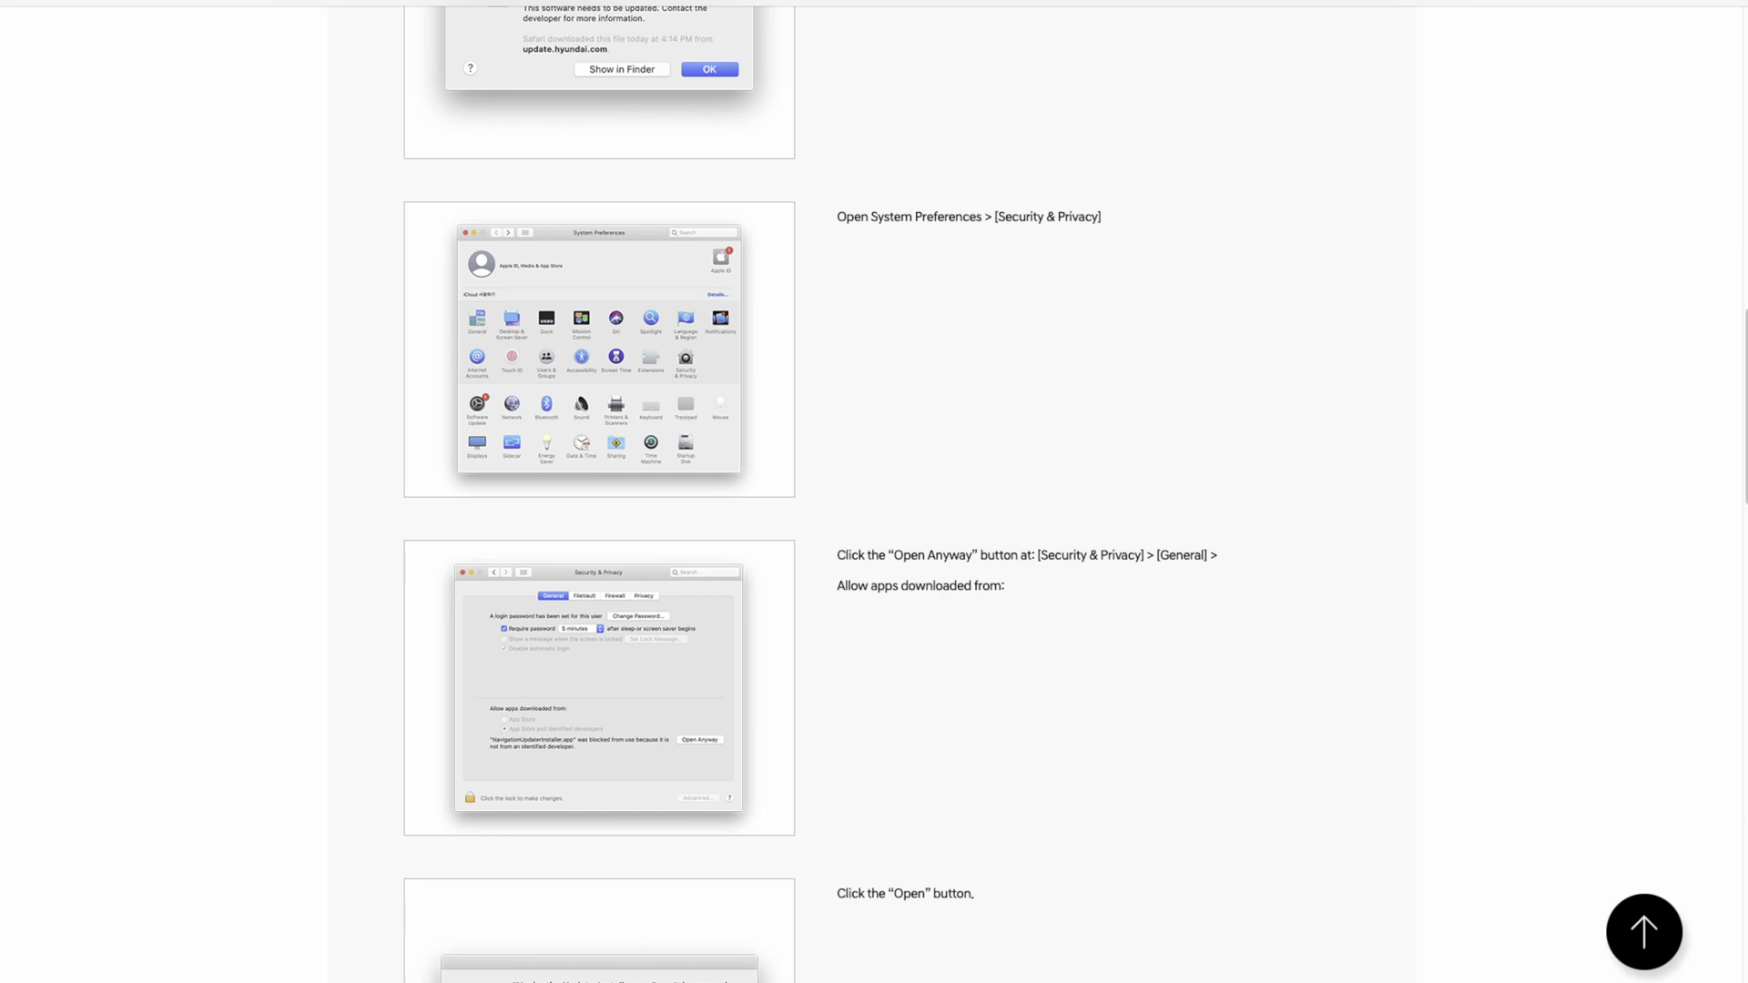
scroll(874, 493, "down", 2)
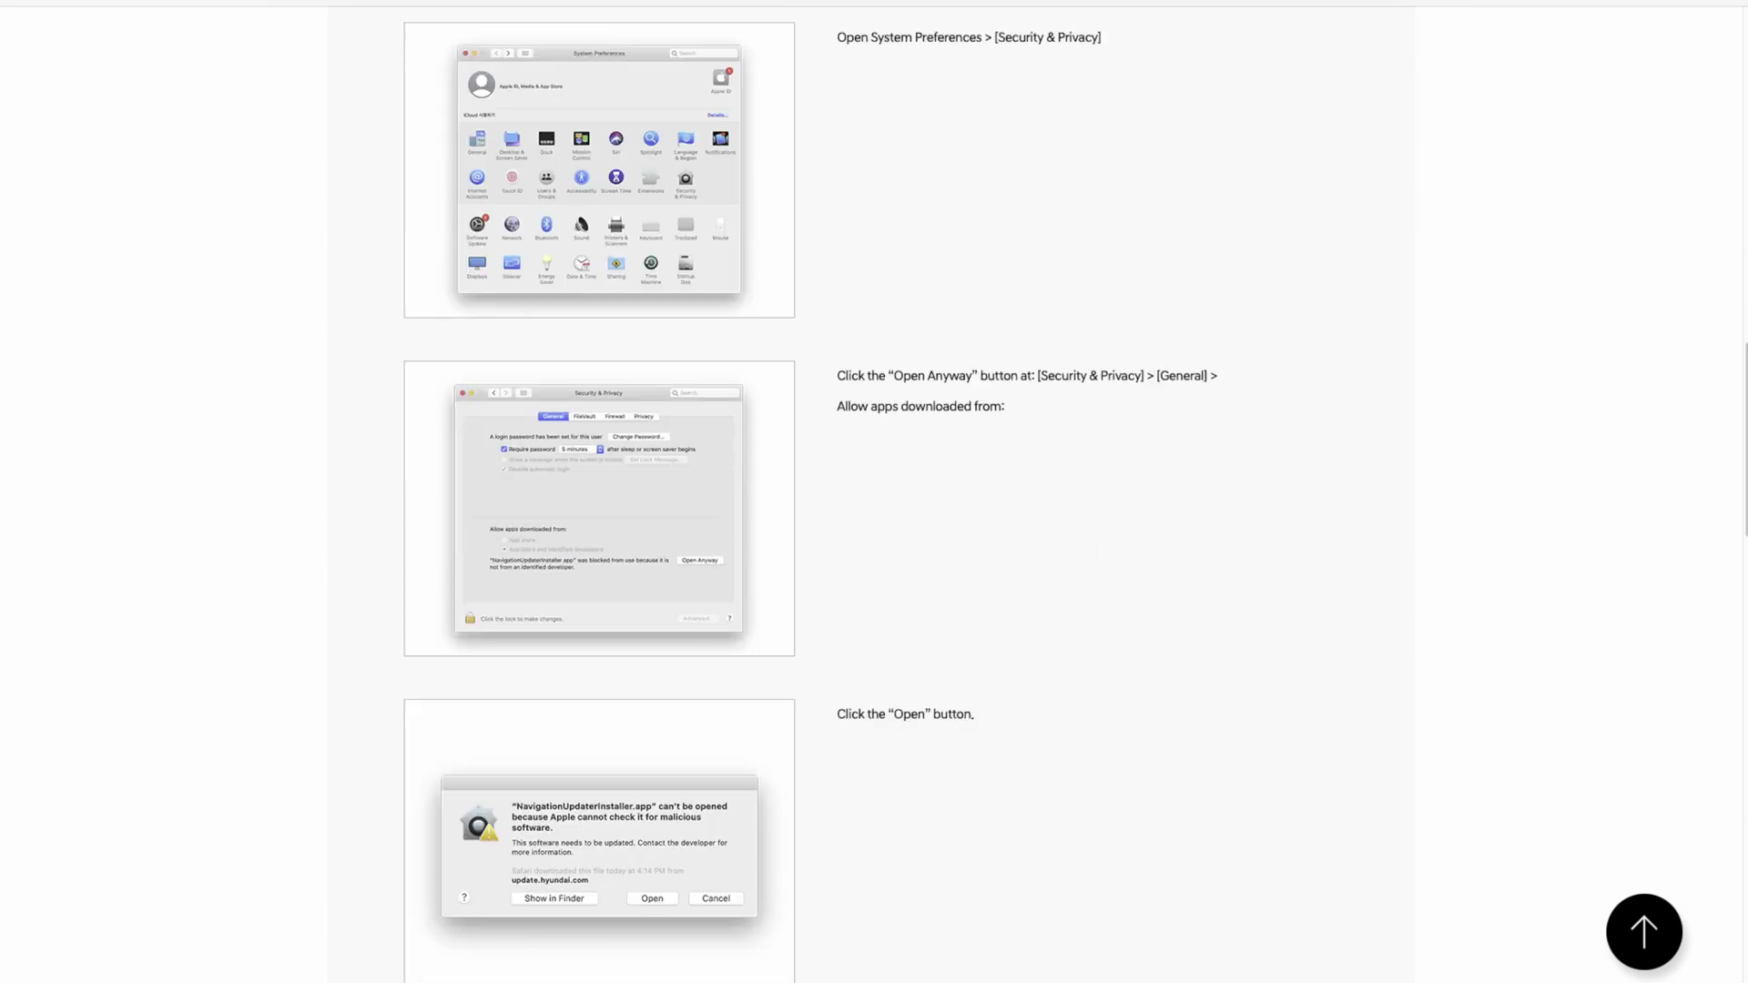
scroll(874, 492, "down", 8)
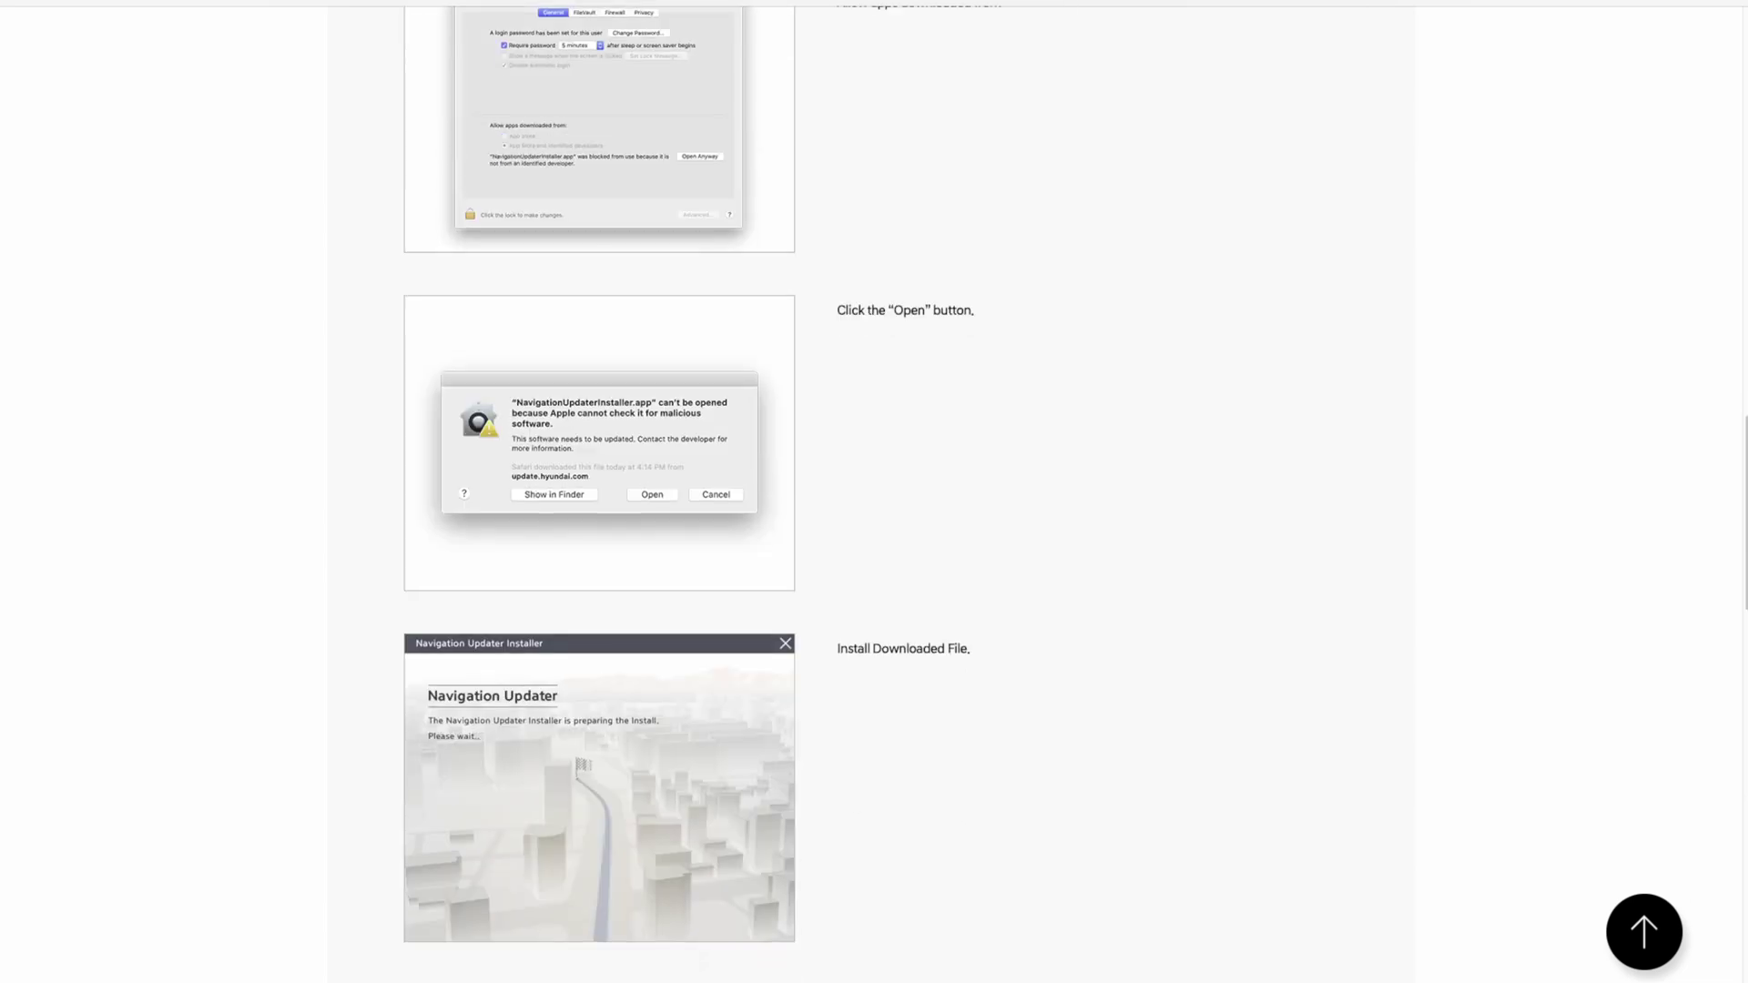
scroll(875, 491, "down", 5)
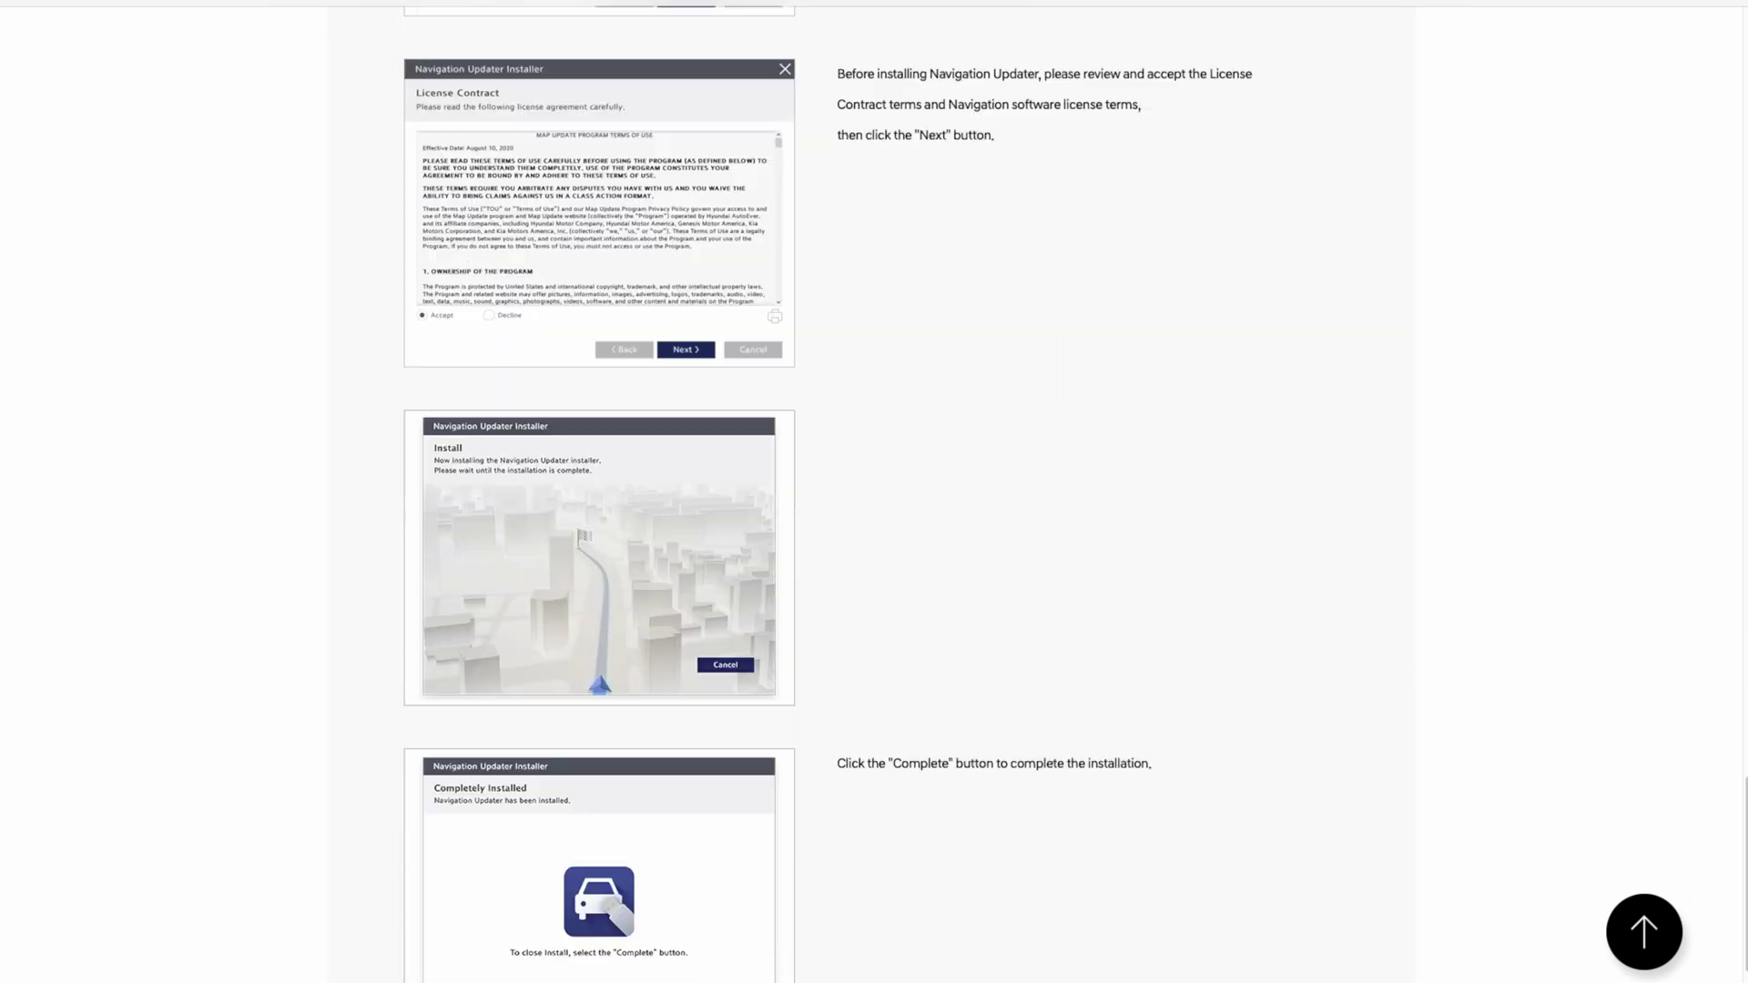
scroll(875, 492, "down", 3)
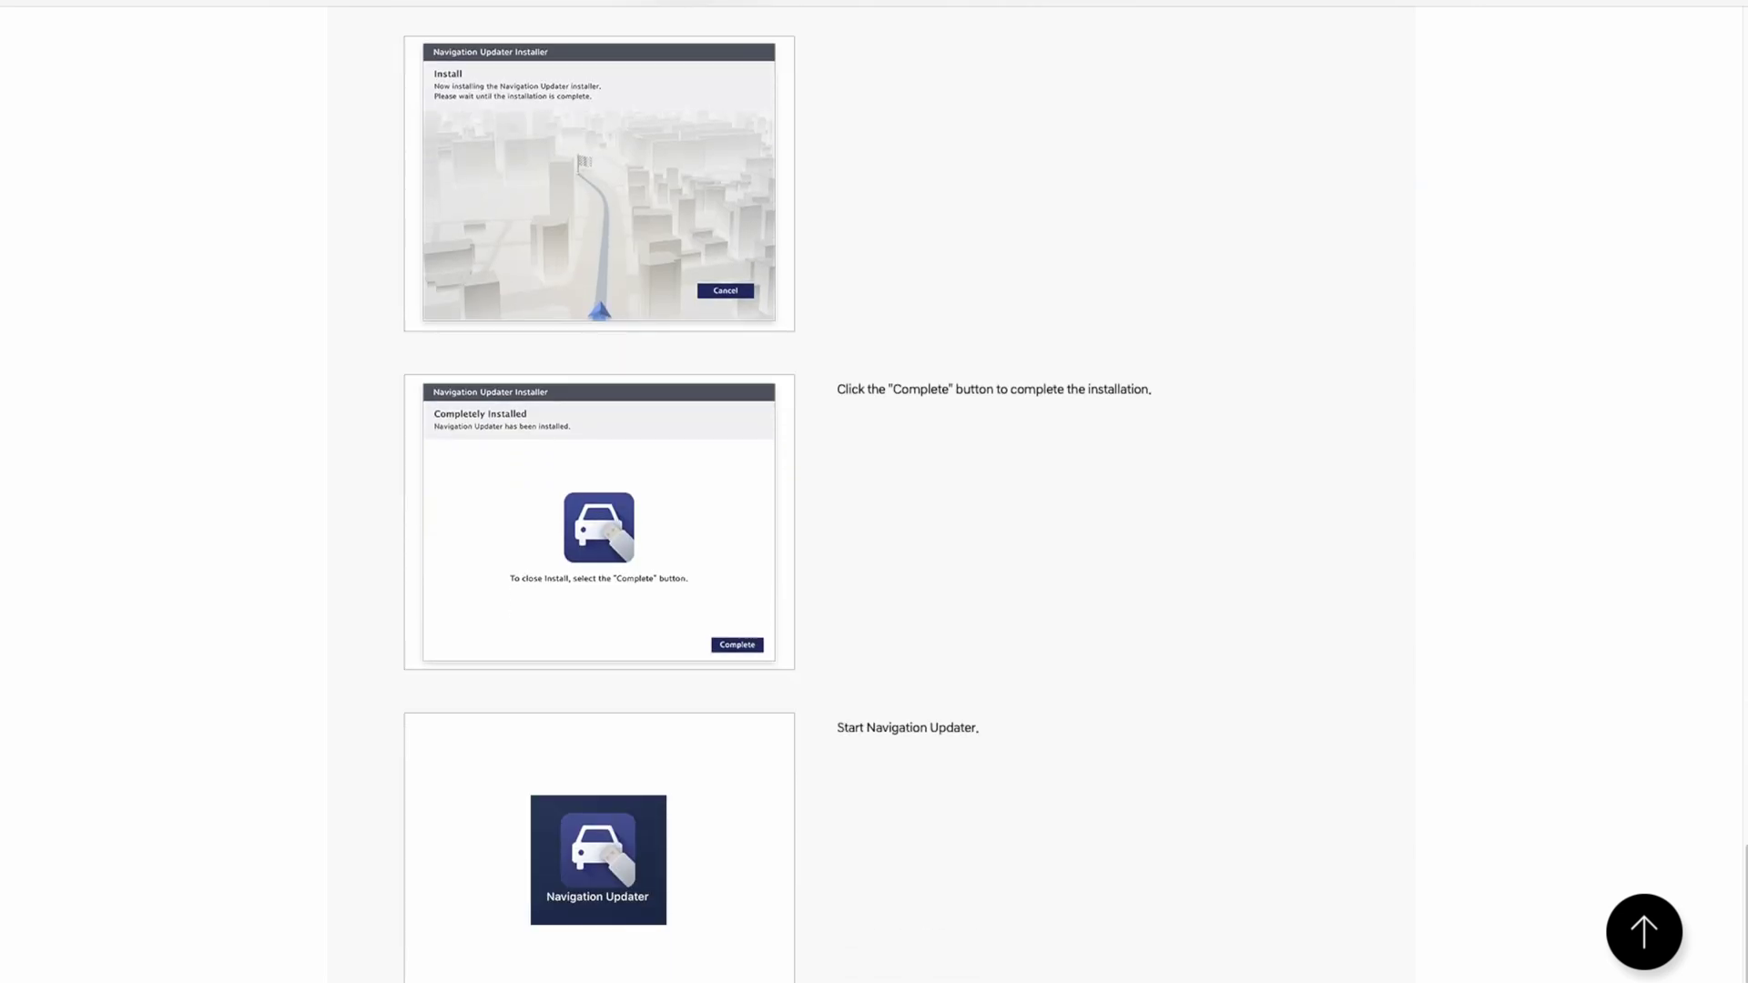
Jump back to the top of the guide with the back-to-top arrow and continue to the next step.
left_click(1644, 931)
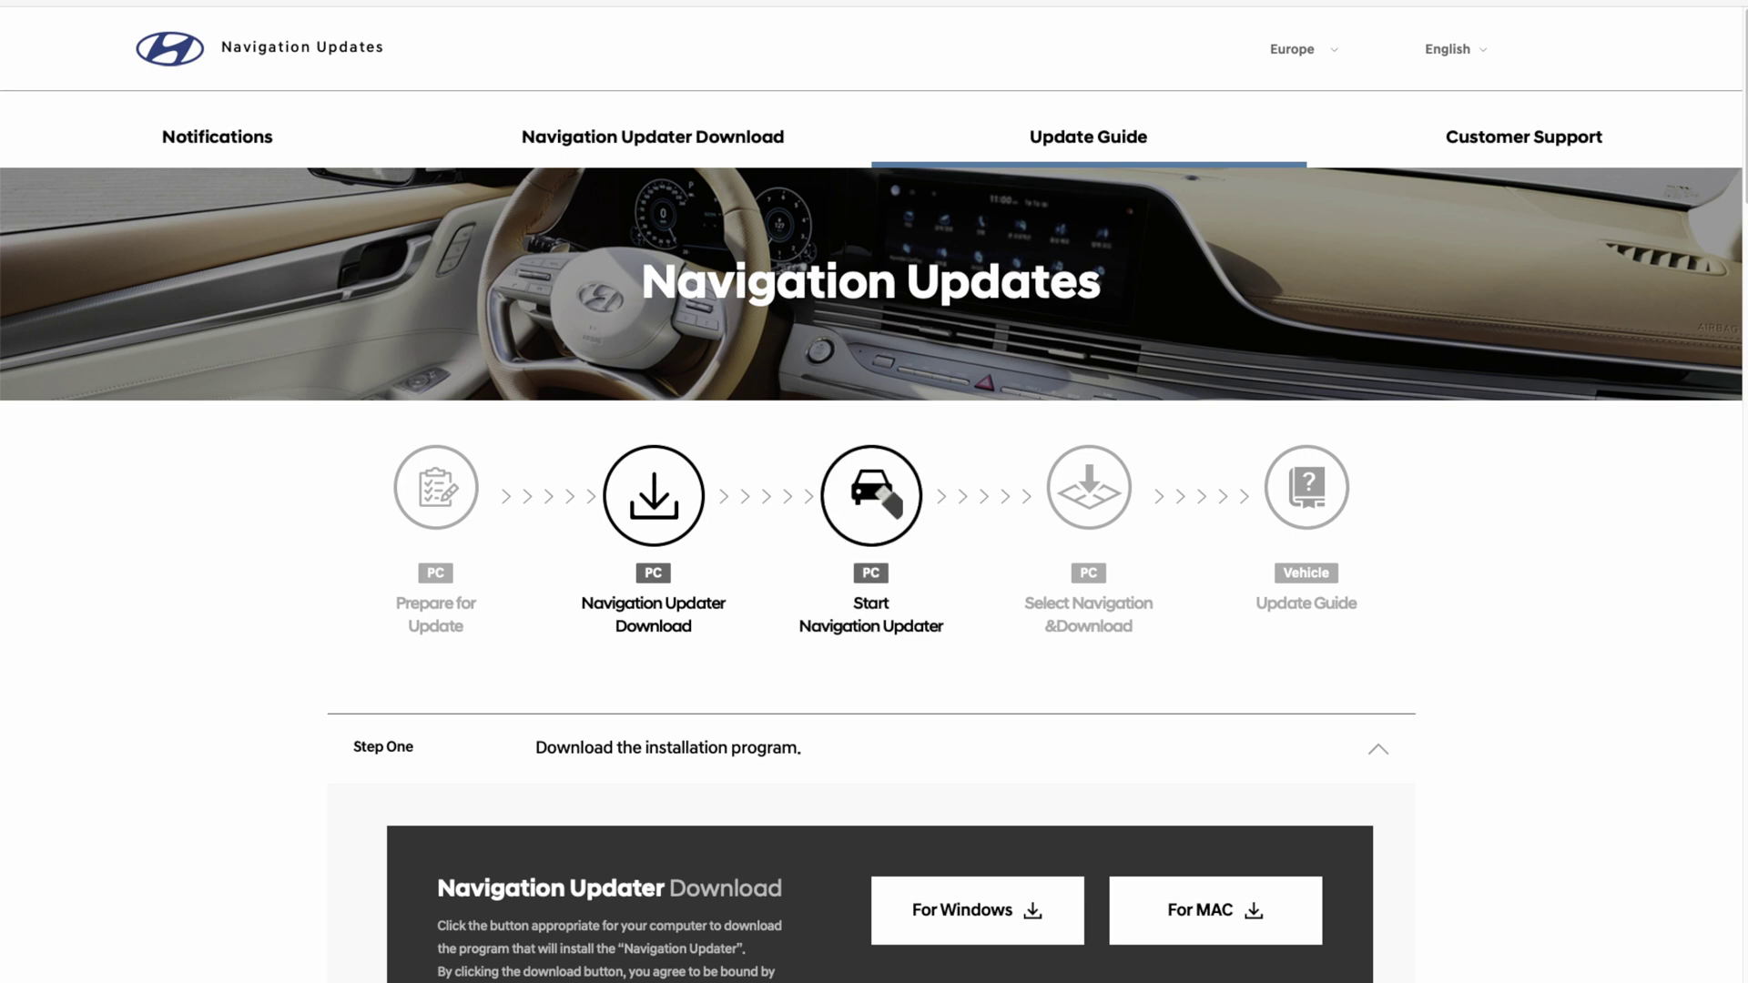
scroll(871, 495, "down", 1)
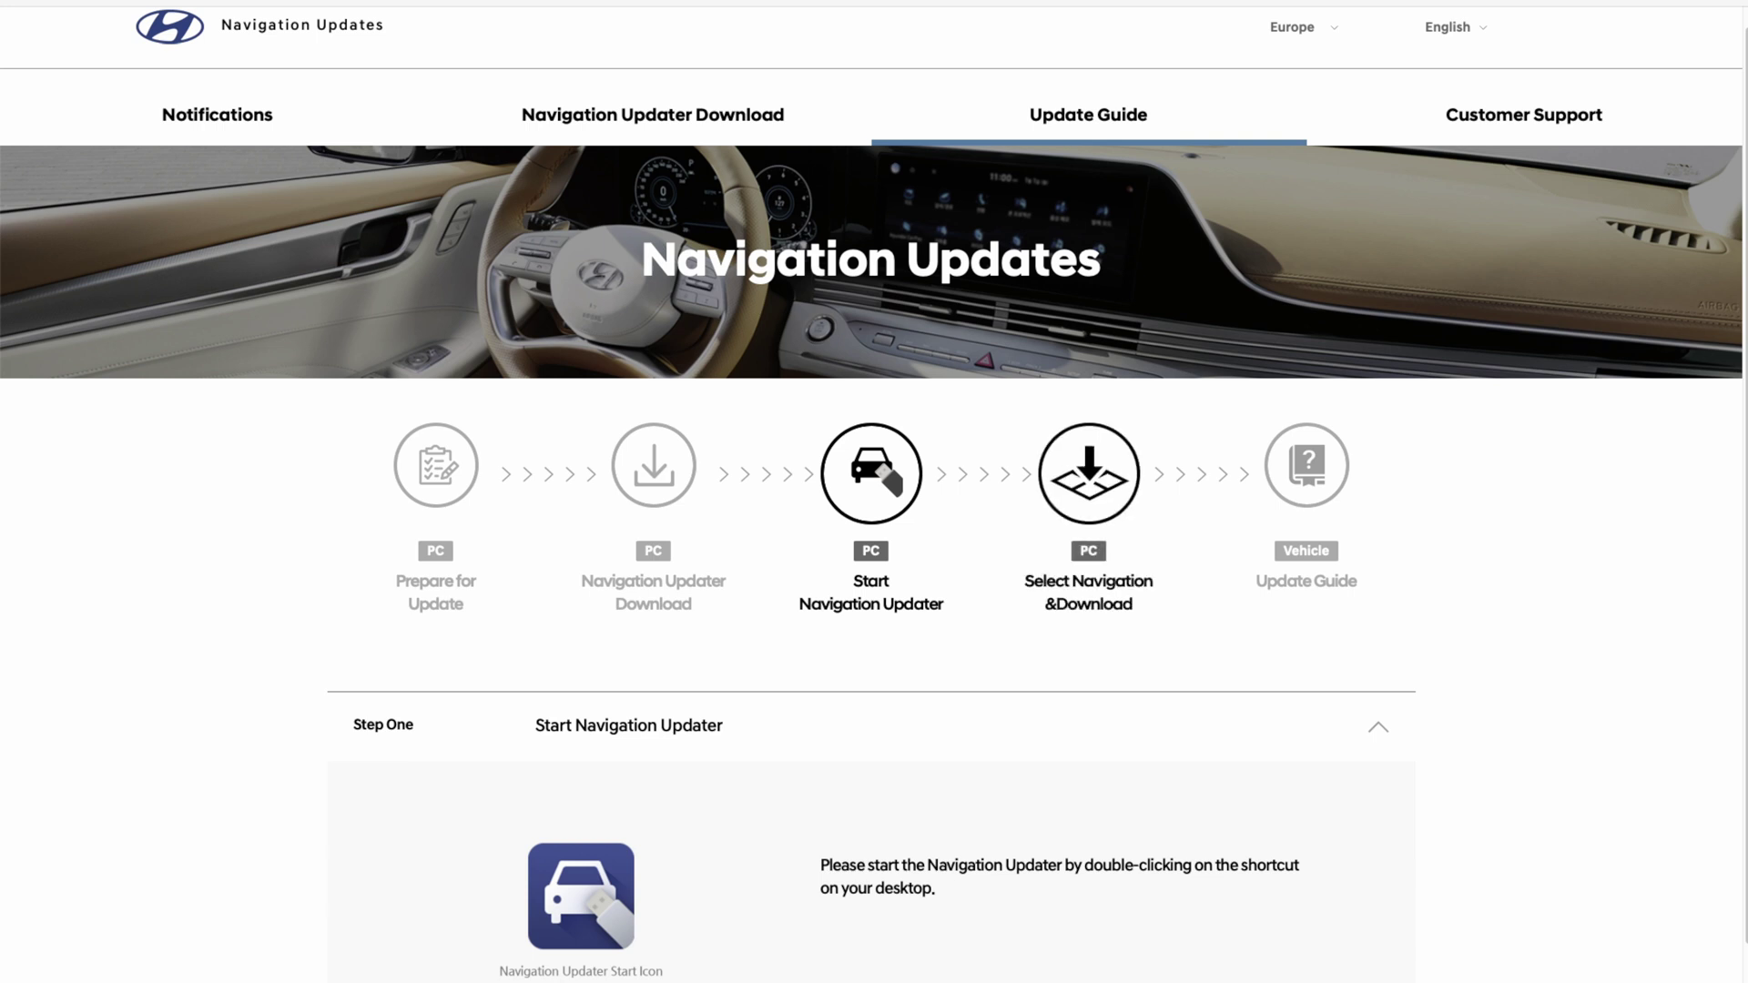
Read Step One's vehicle/model name search down to the 'Confirm your vehicle' section.
scroll(871, 496, "down", 3)
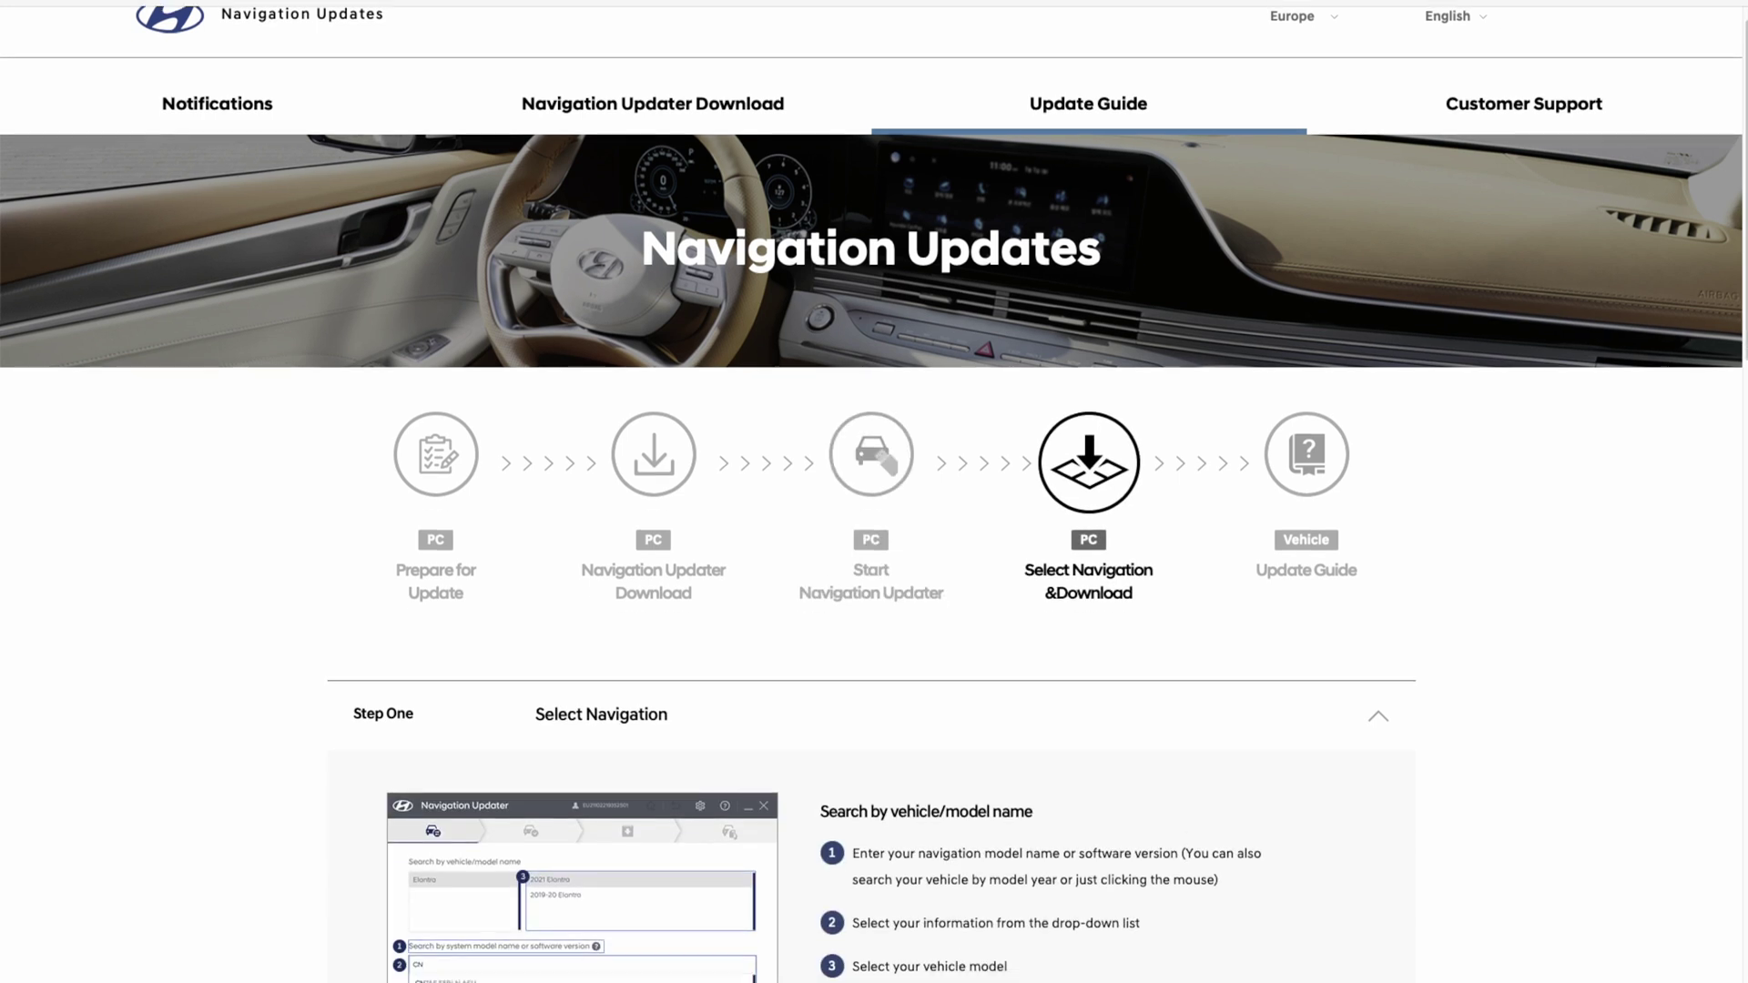
scroll(871, 495, "down", 4)
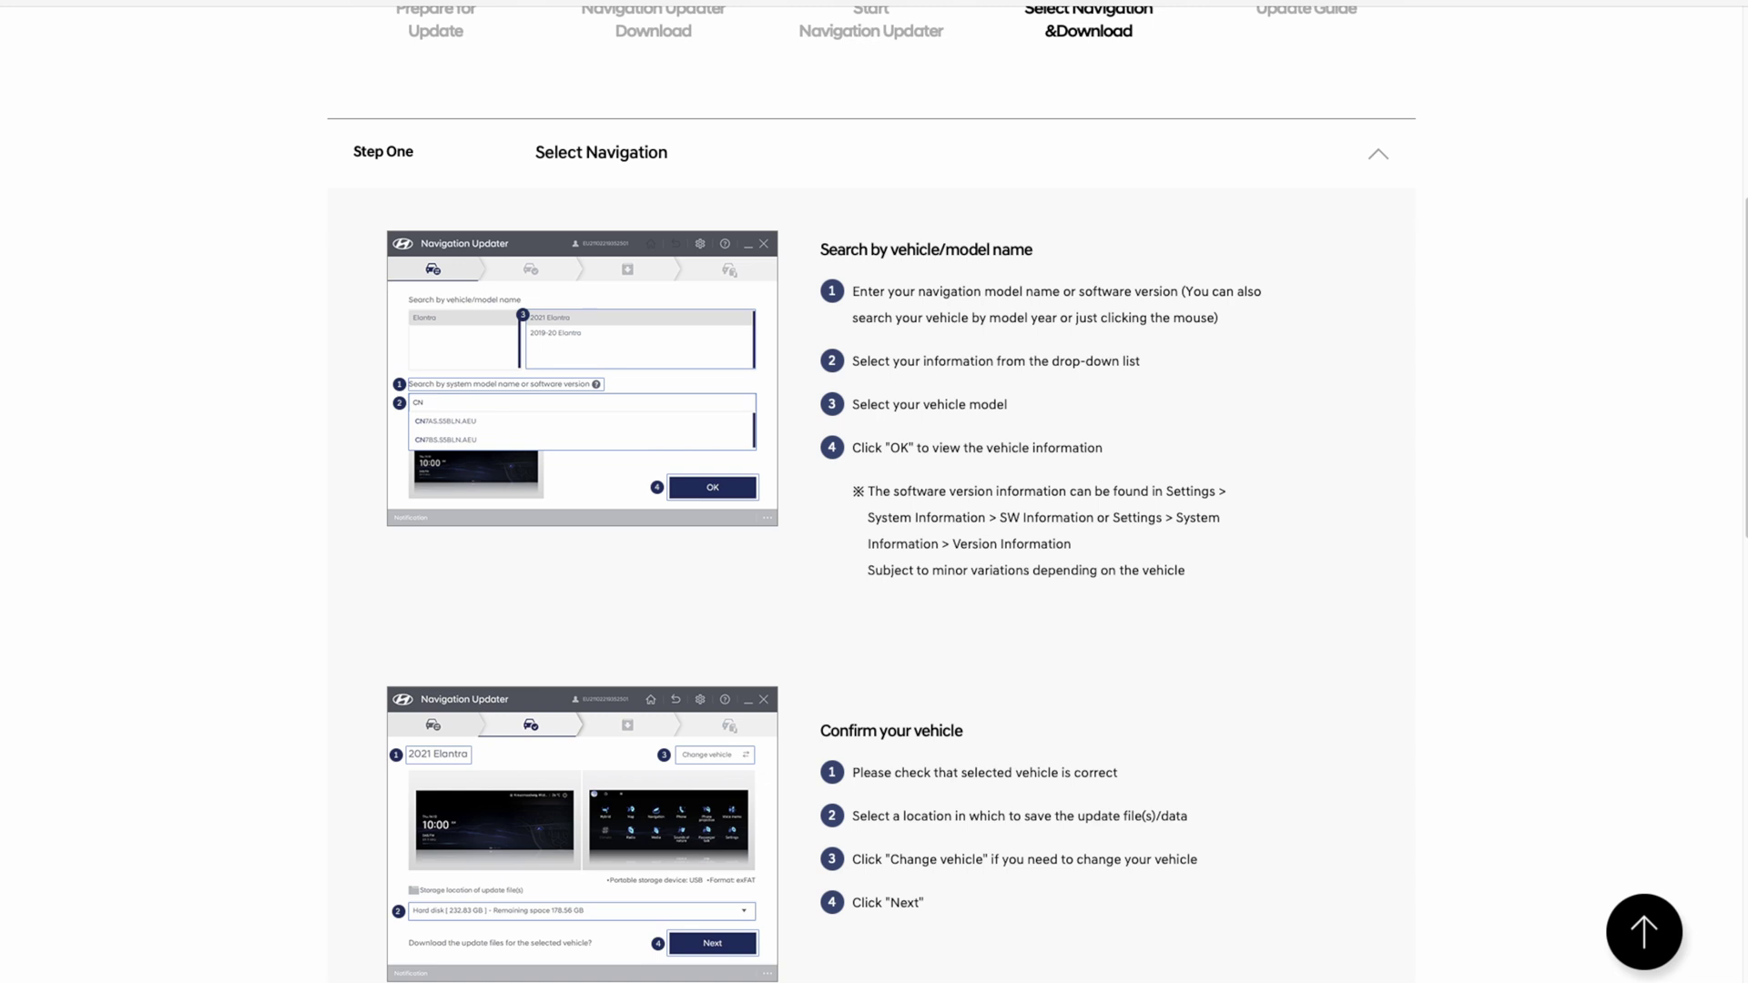
scroll(873, 492, "up", 1)
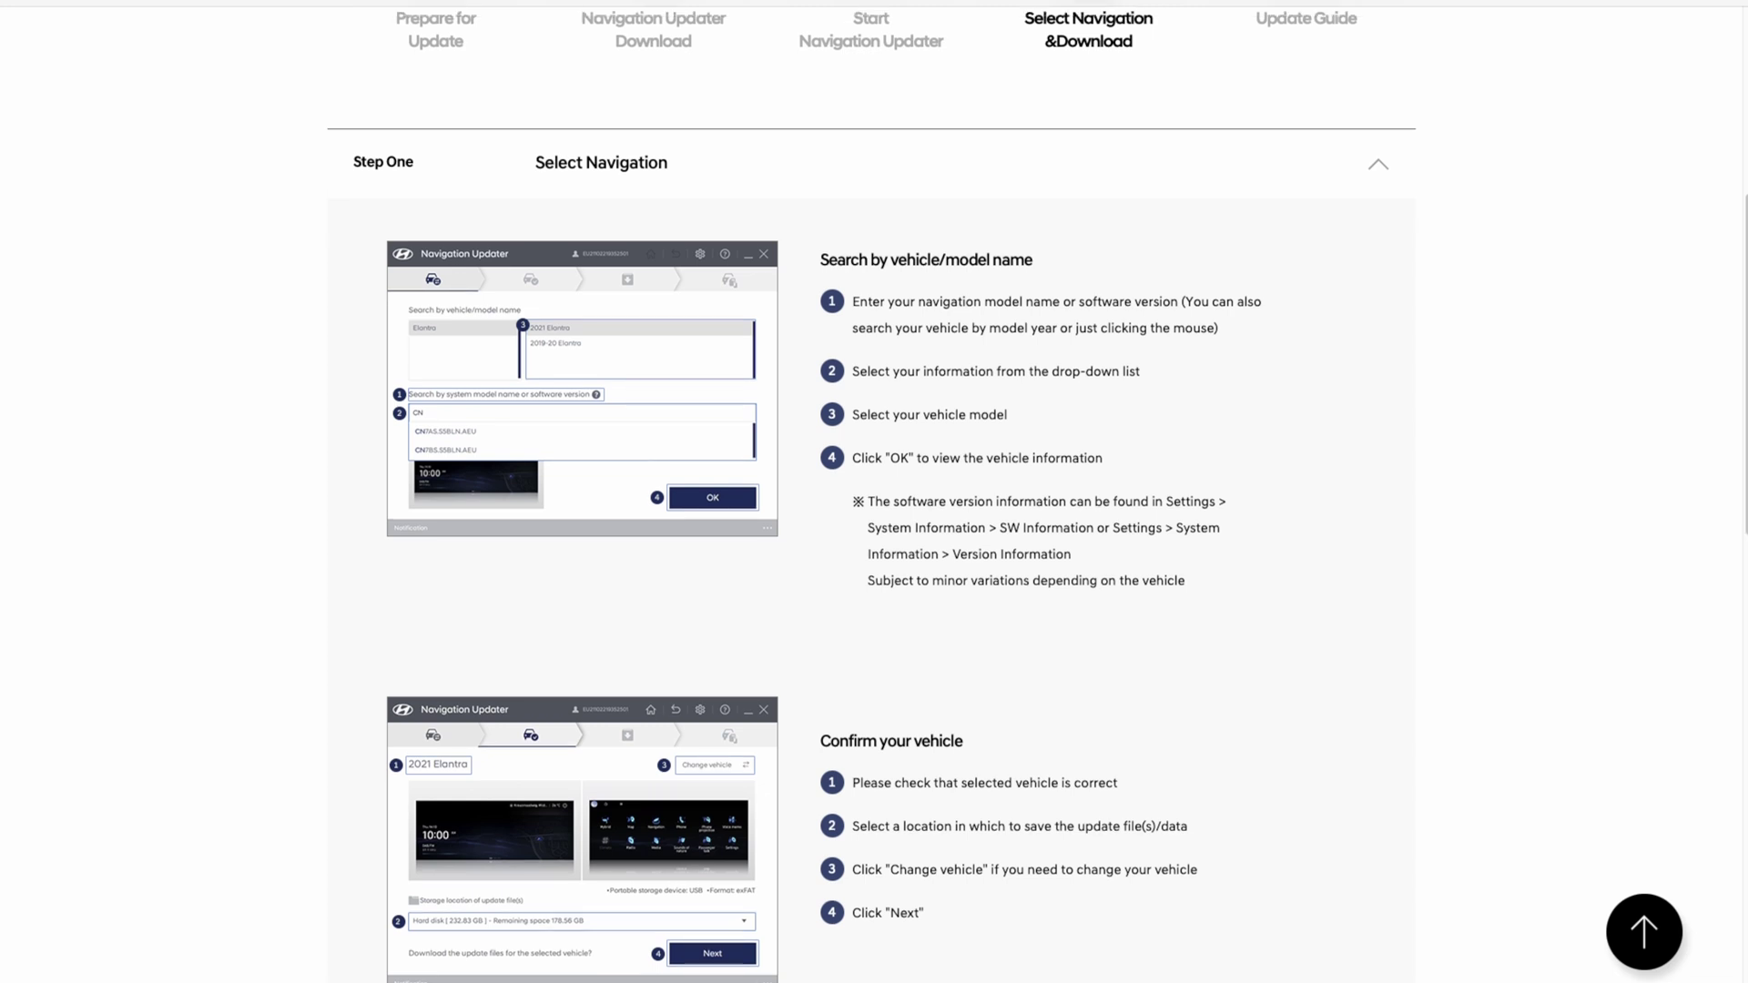
scroll(872, 498, "down", 1)
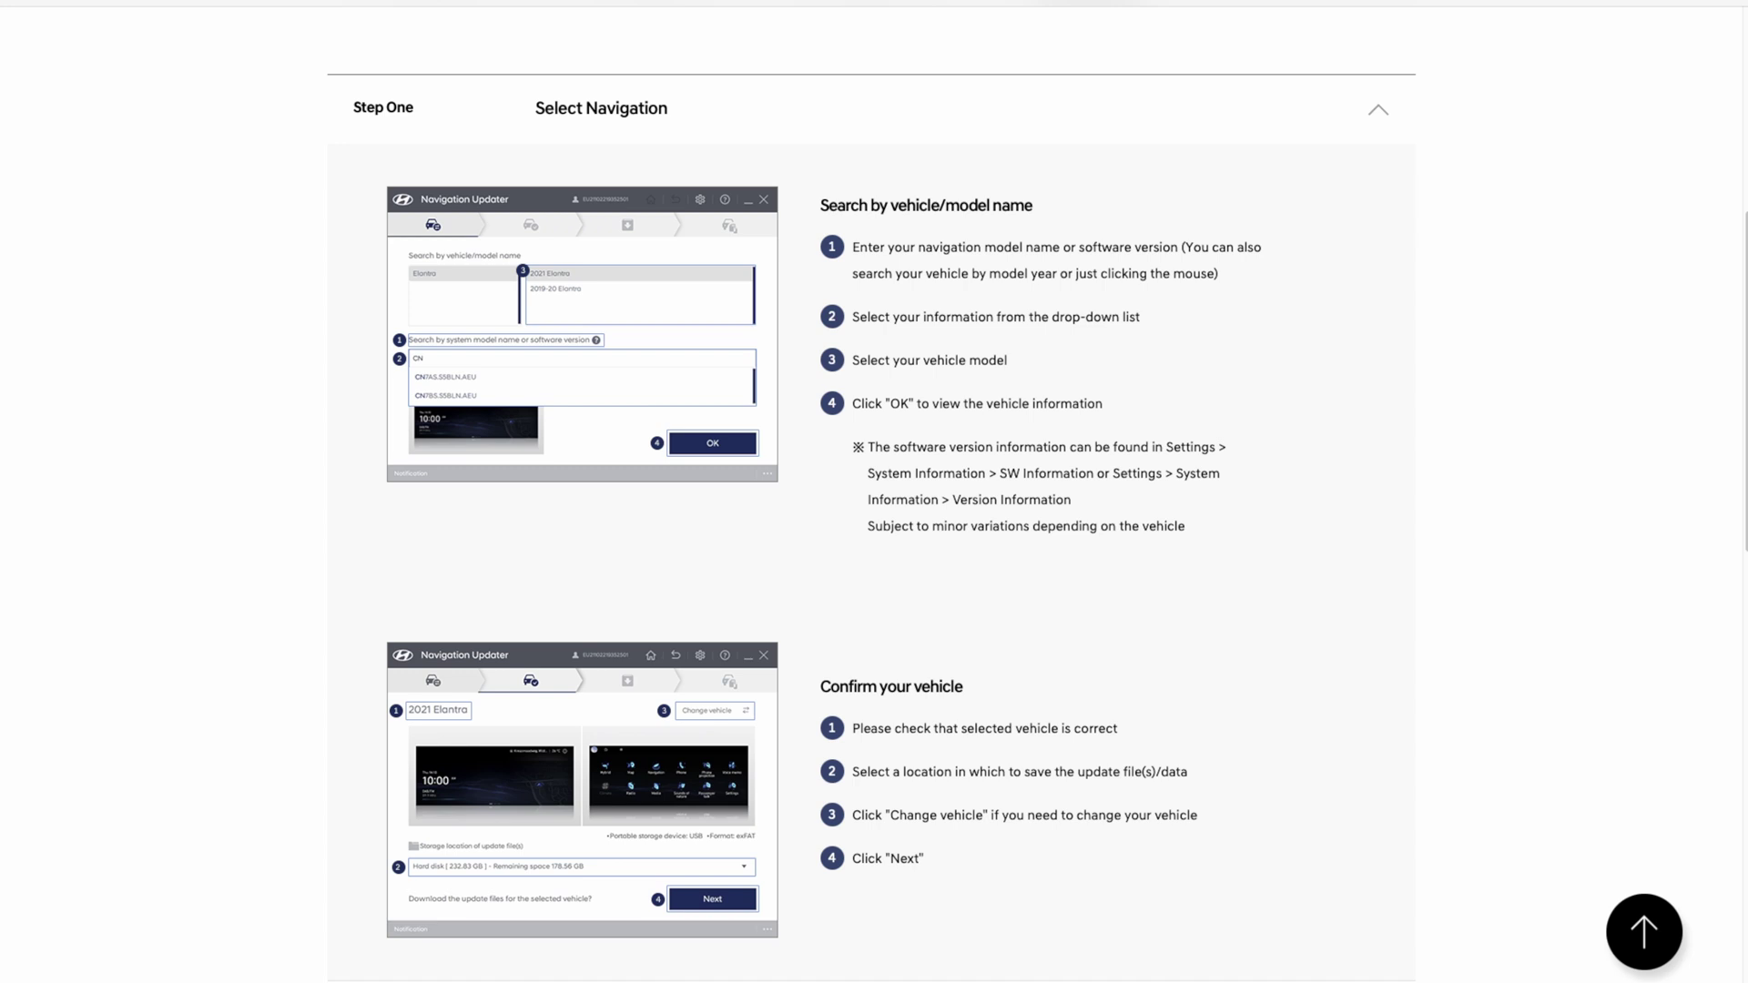
scroll(872, 492, "down", 3)
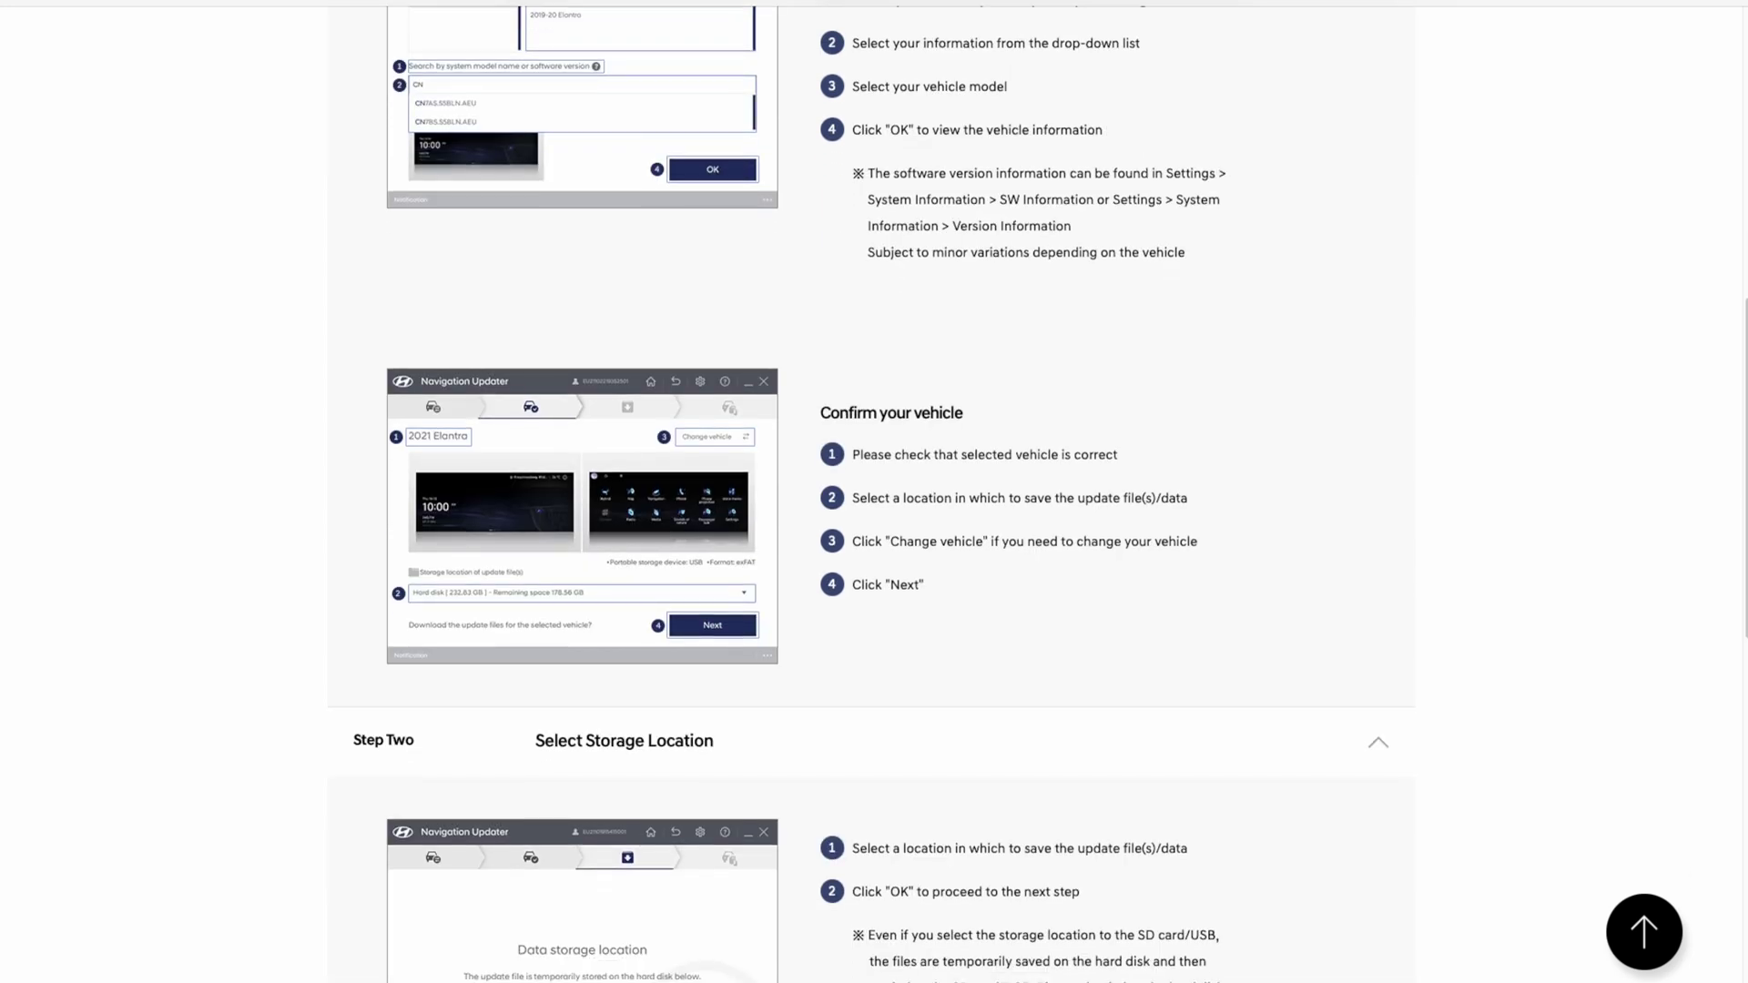
scroll(872, 492, "down", 3)
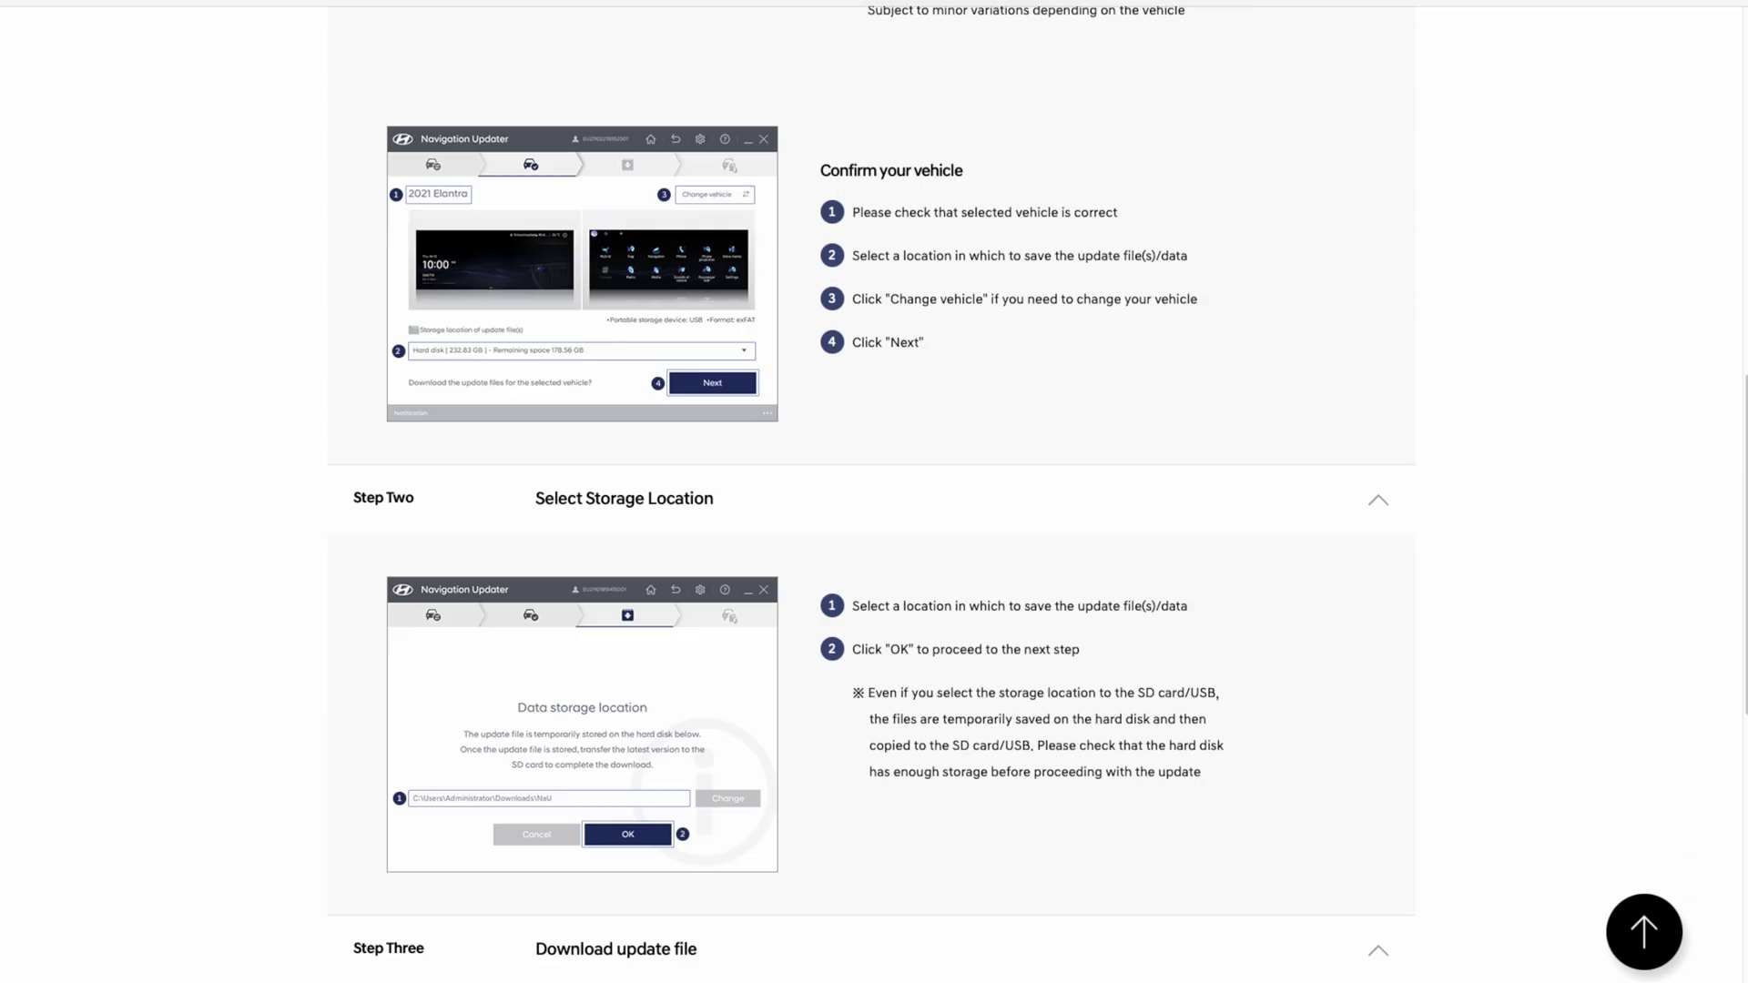
scroll(873, 492, "down", 3)
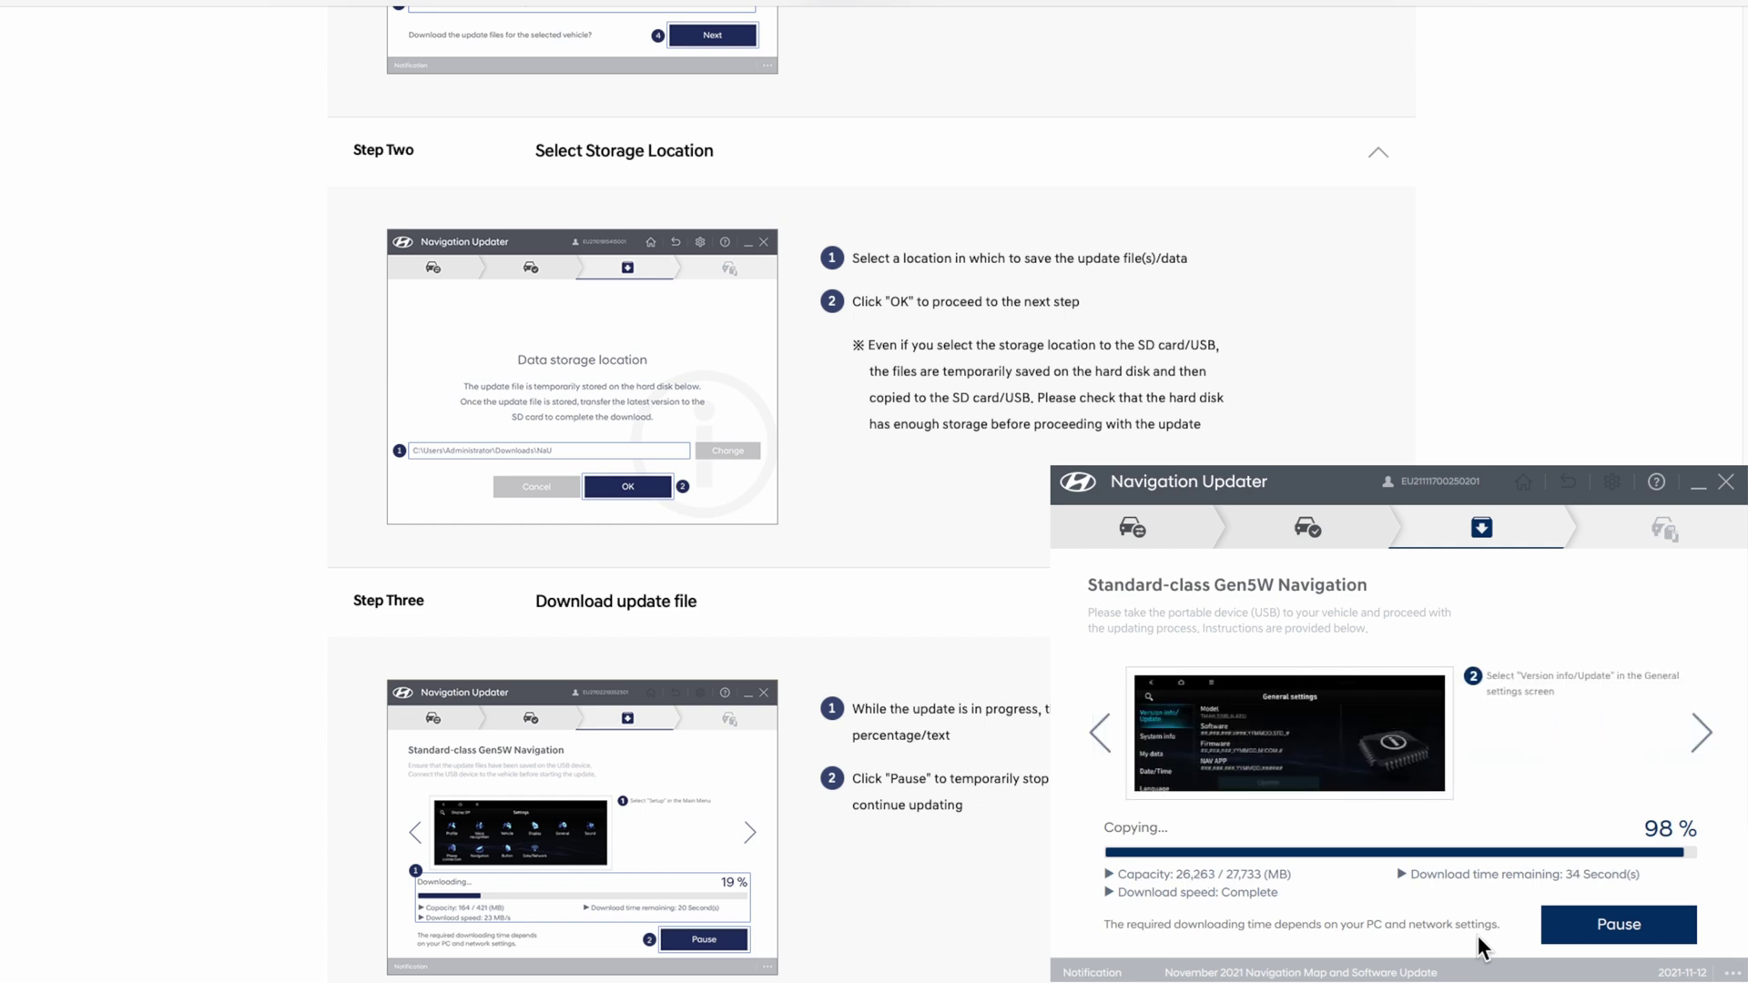
scroll(690, 492, "down", 1)
scroll(690, 492, "down", 3)
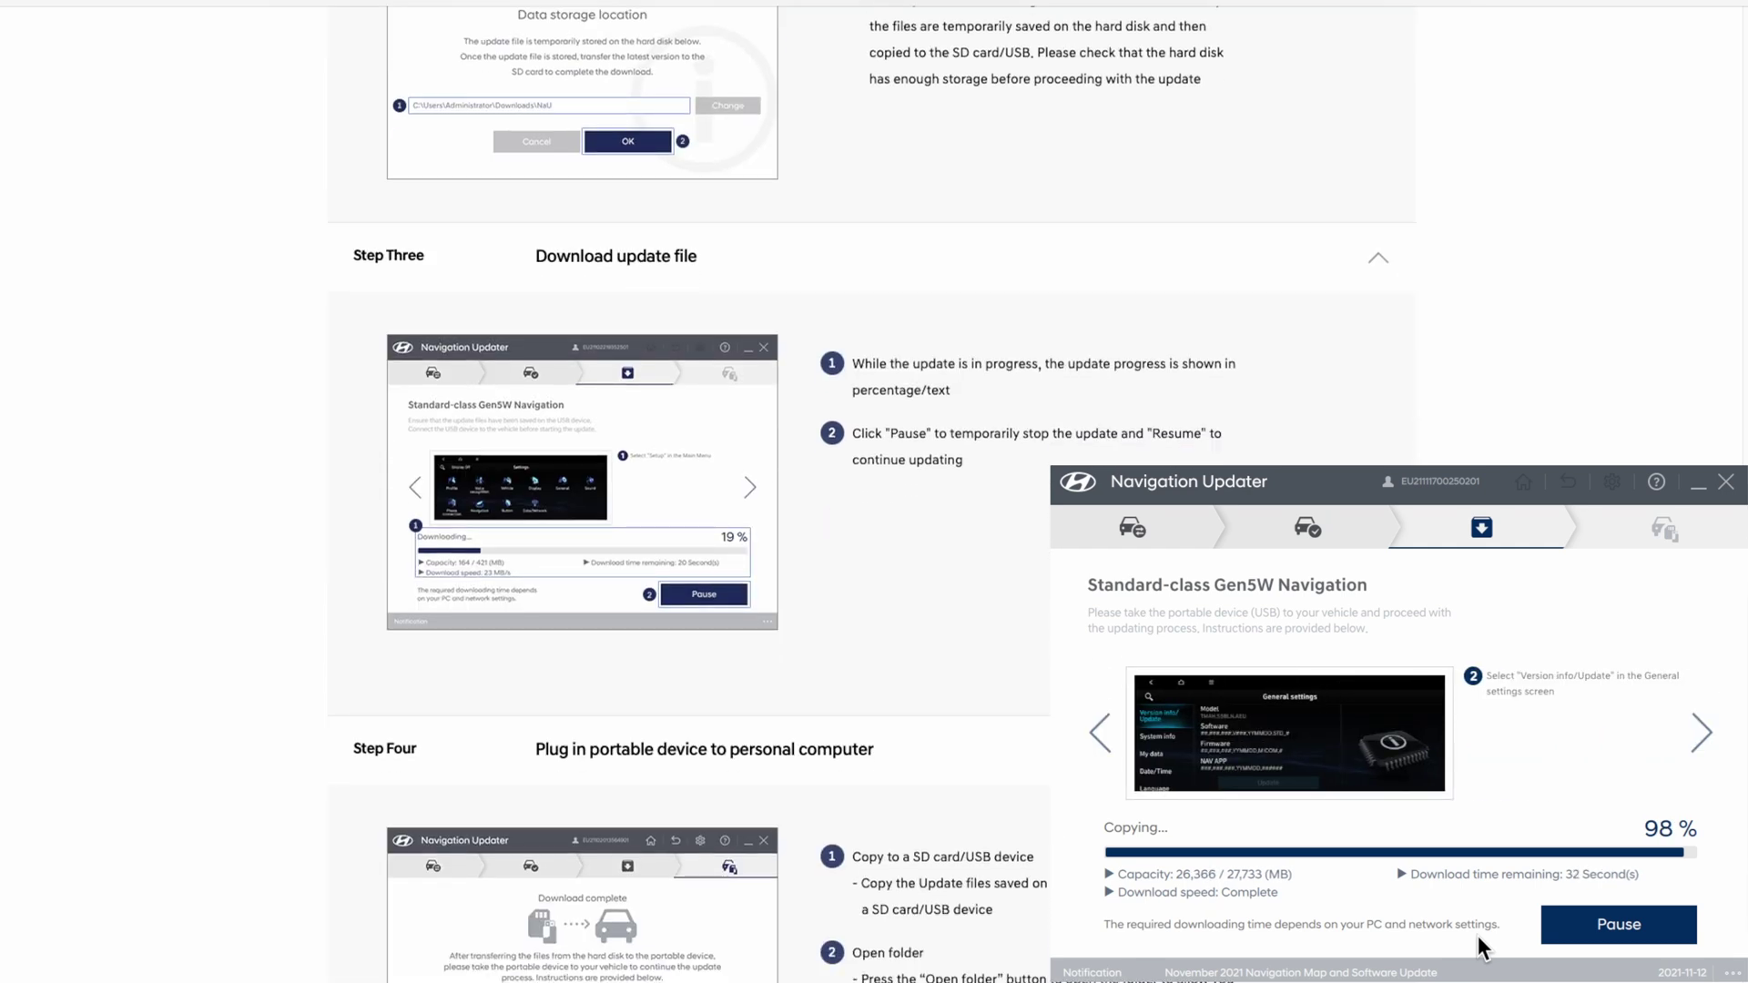
scroll(690, 492, "down", 1)
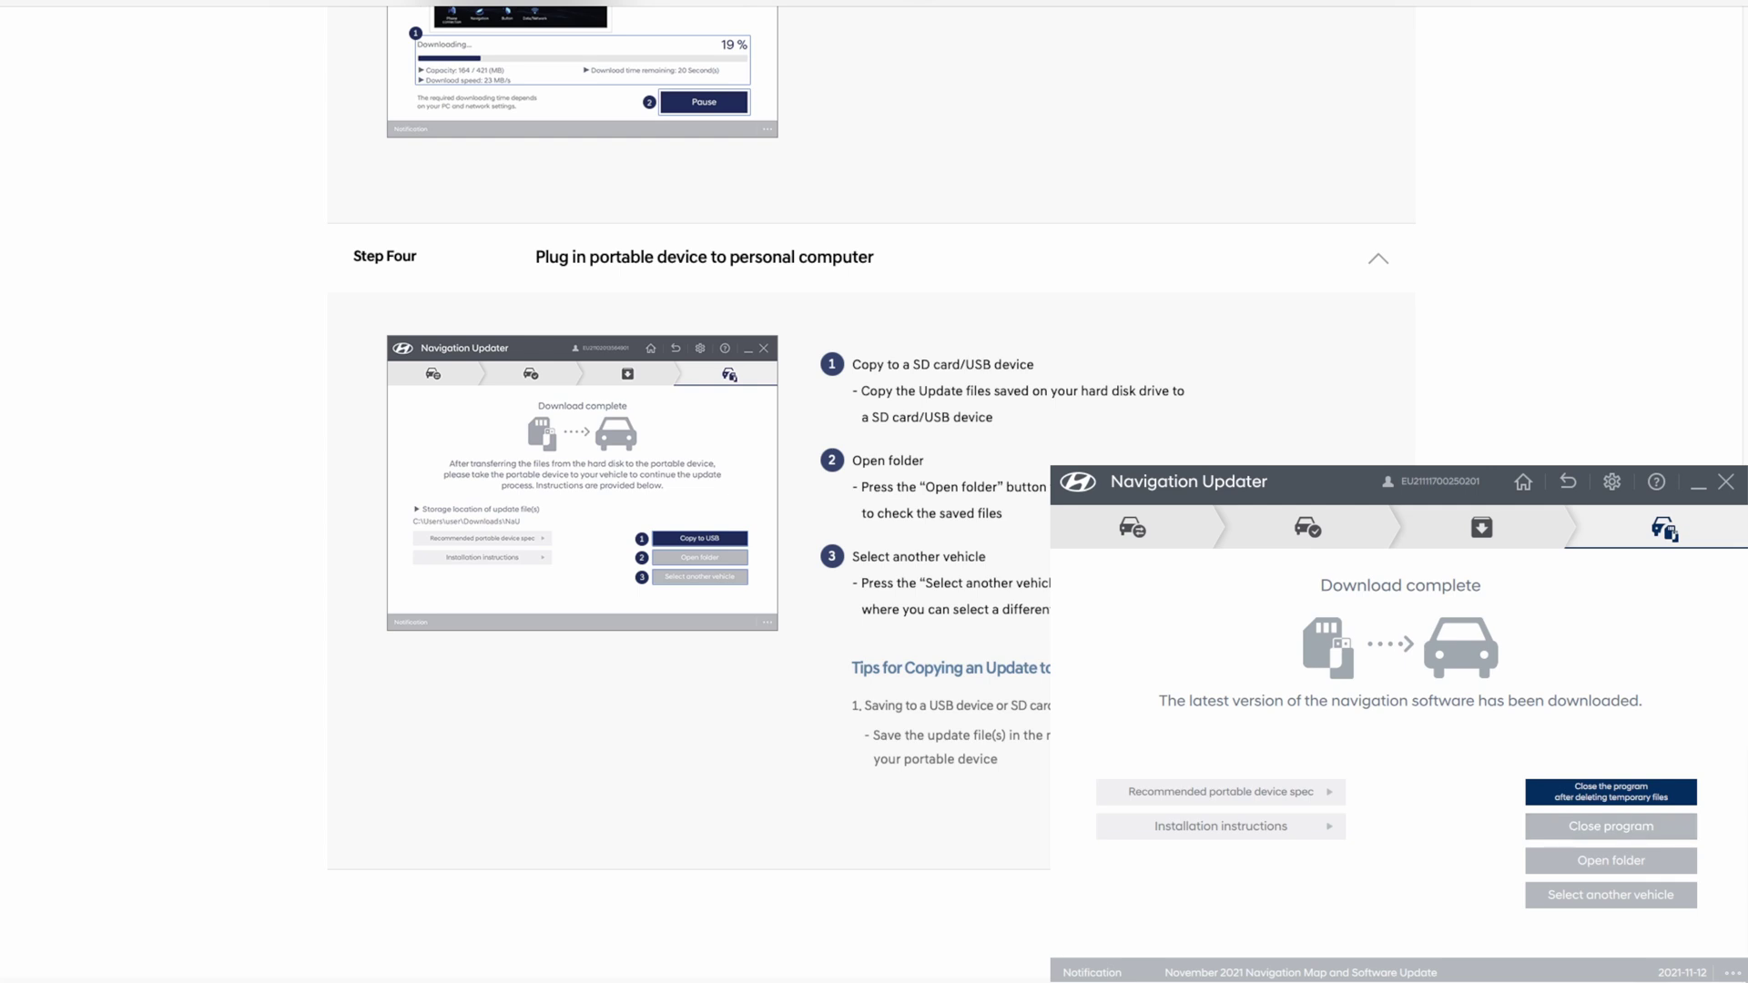
Bring up the Premium Gen5 Navigation in-vehicle instructions, beginning with selecting 'Settings'.
scroll(693, 491, "up", 15)
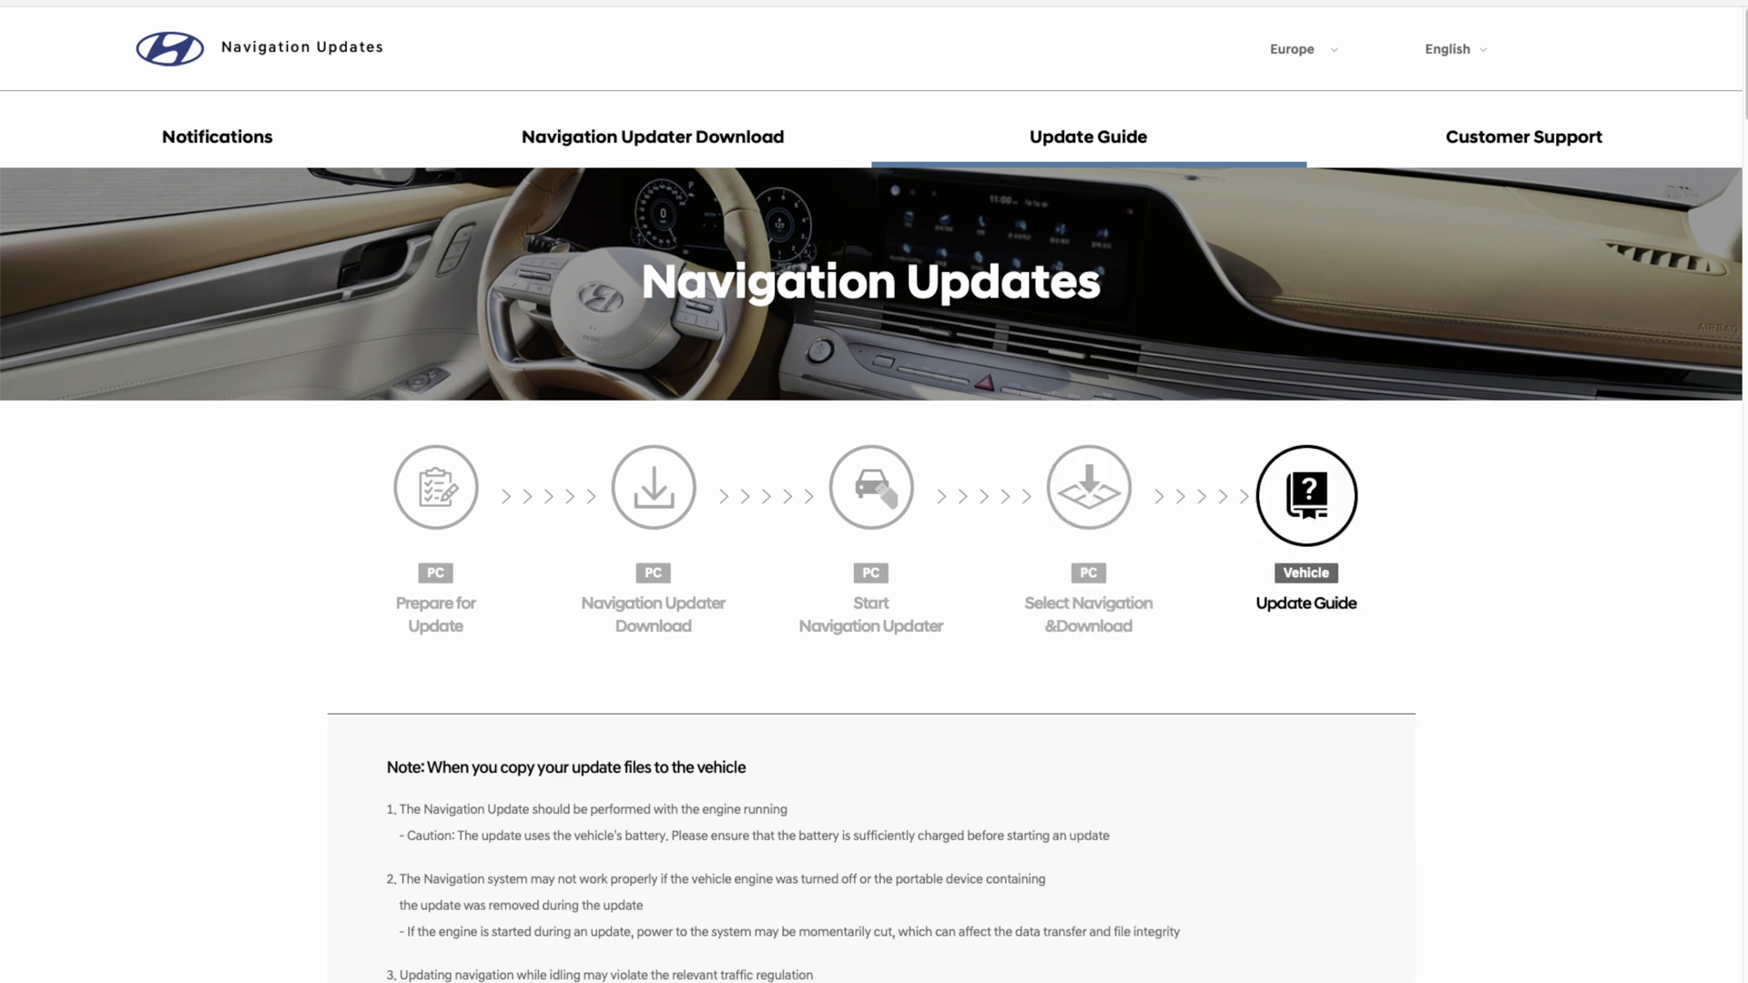
scroll(874, 492, "down", 2)
scroll(874, 492, "down", 5)
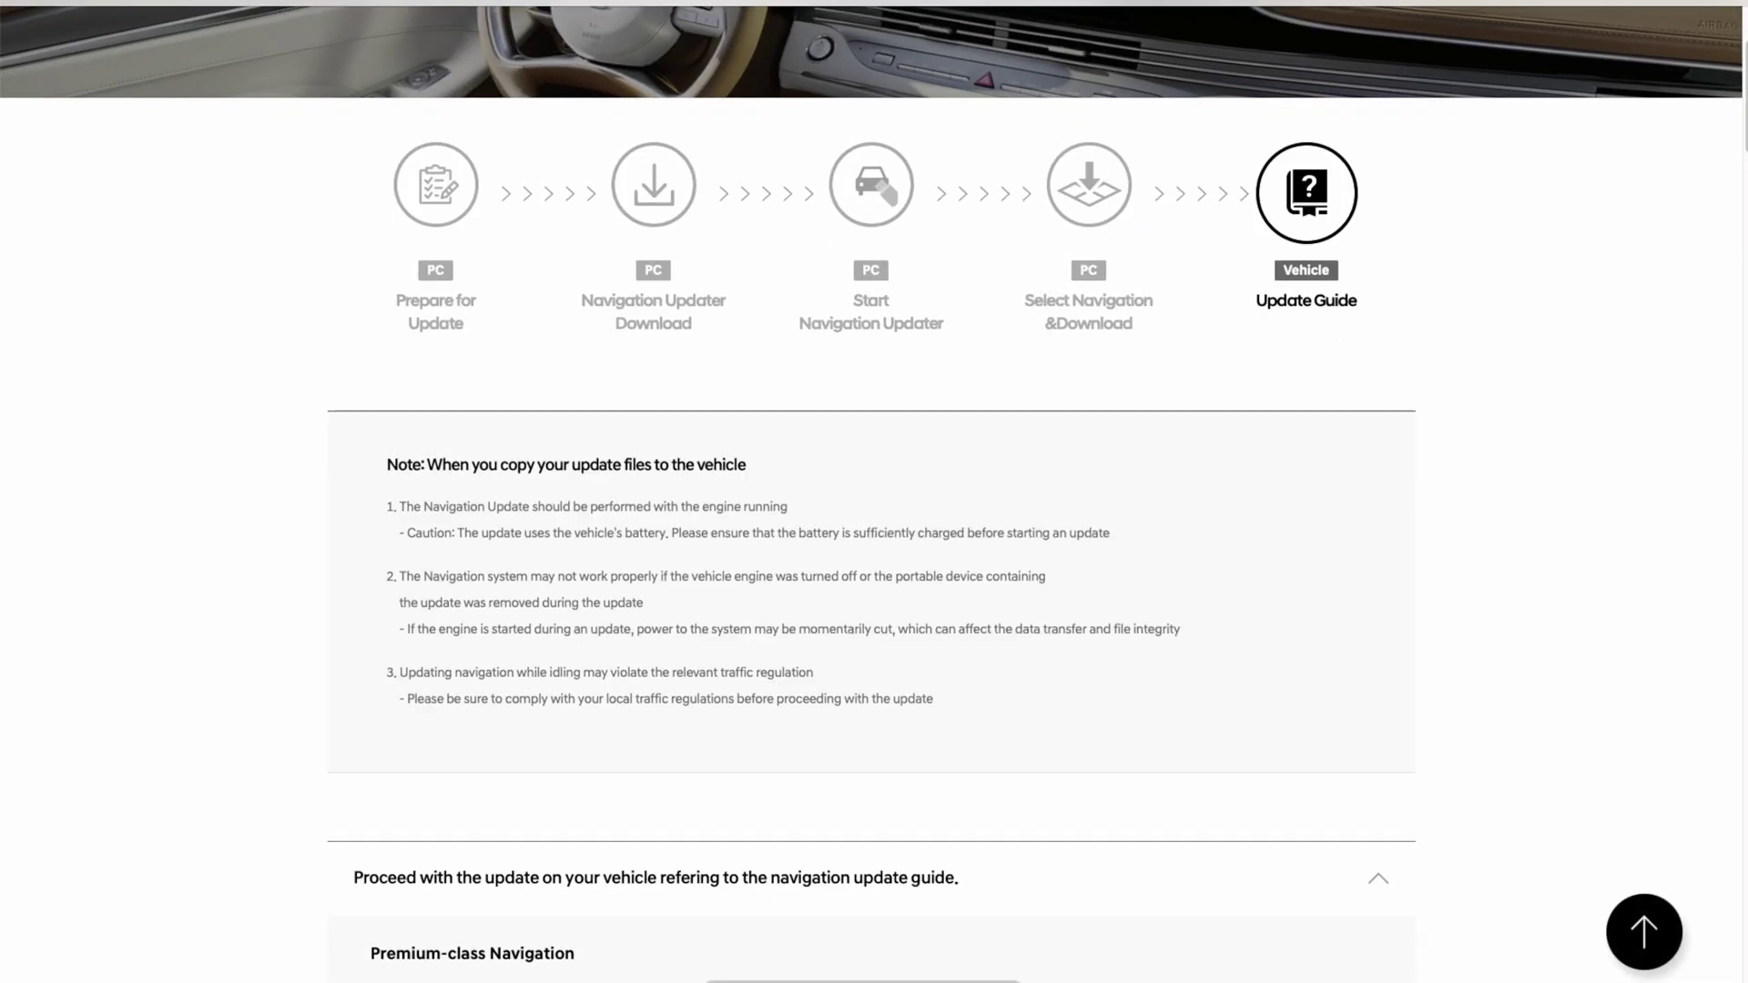
scroll(874, 492, "down", 1)
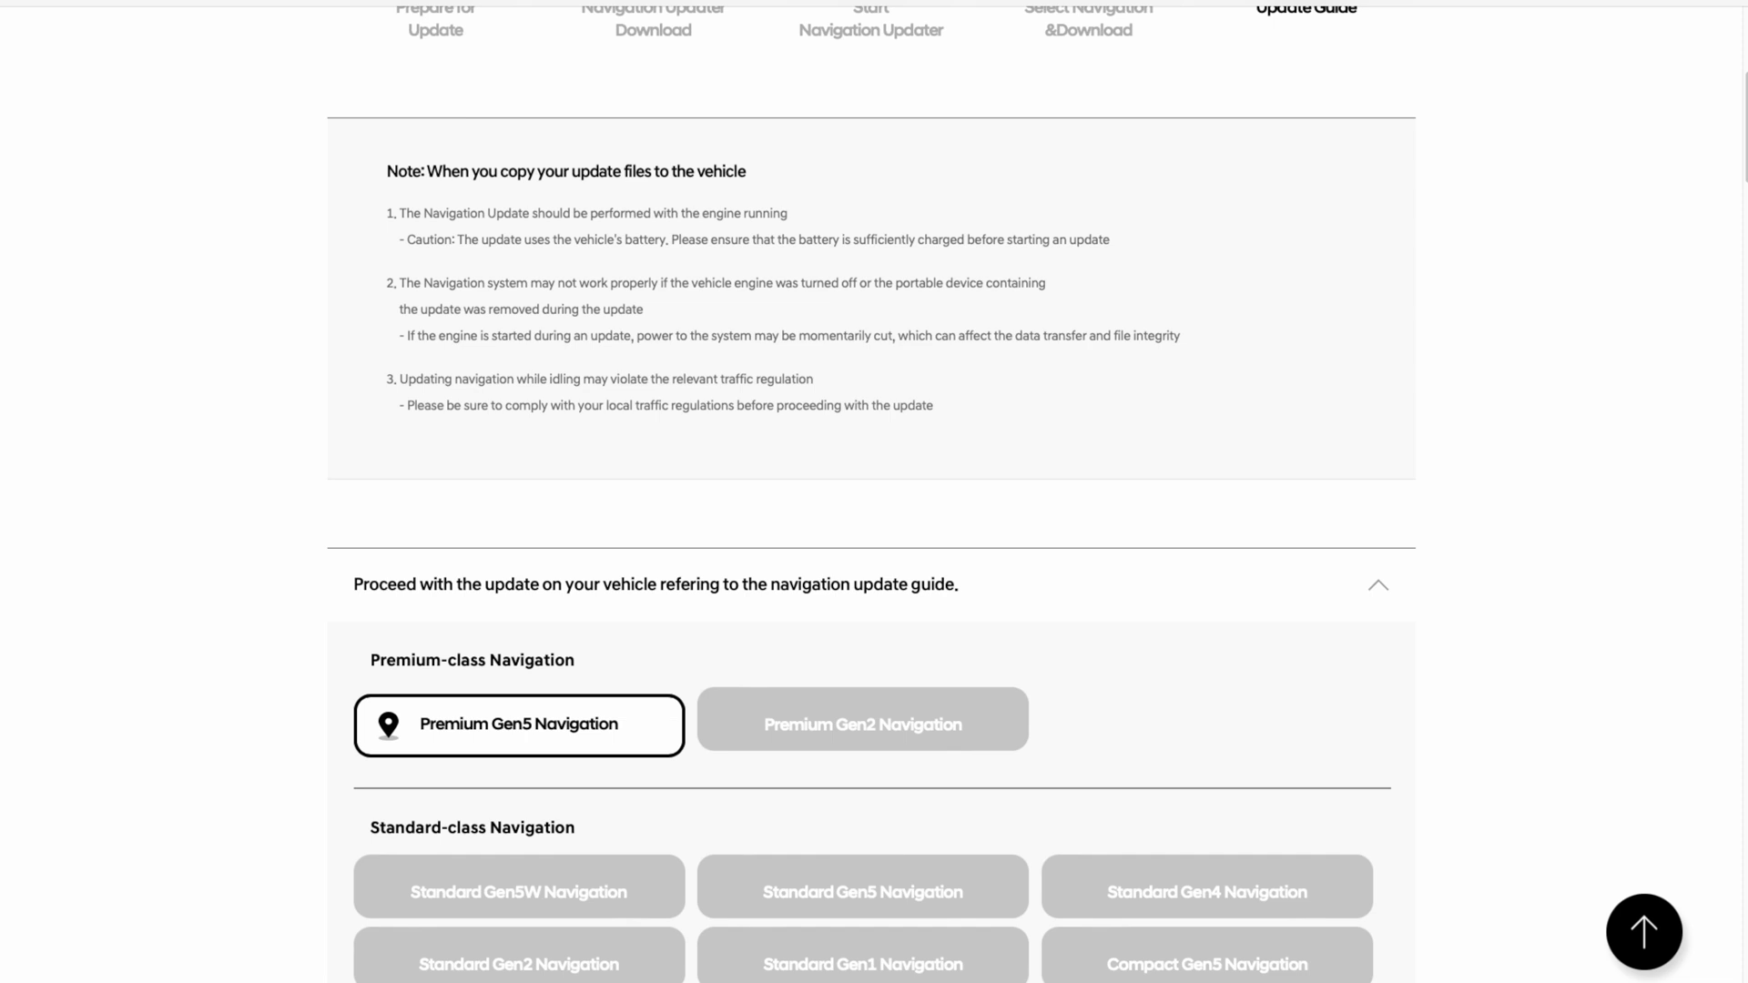
scroll(874, 492, "down", 4)
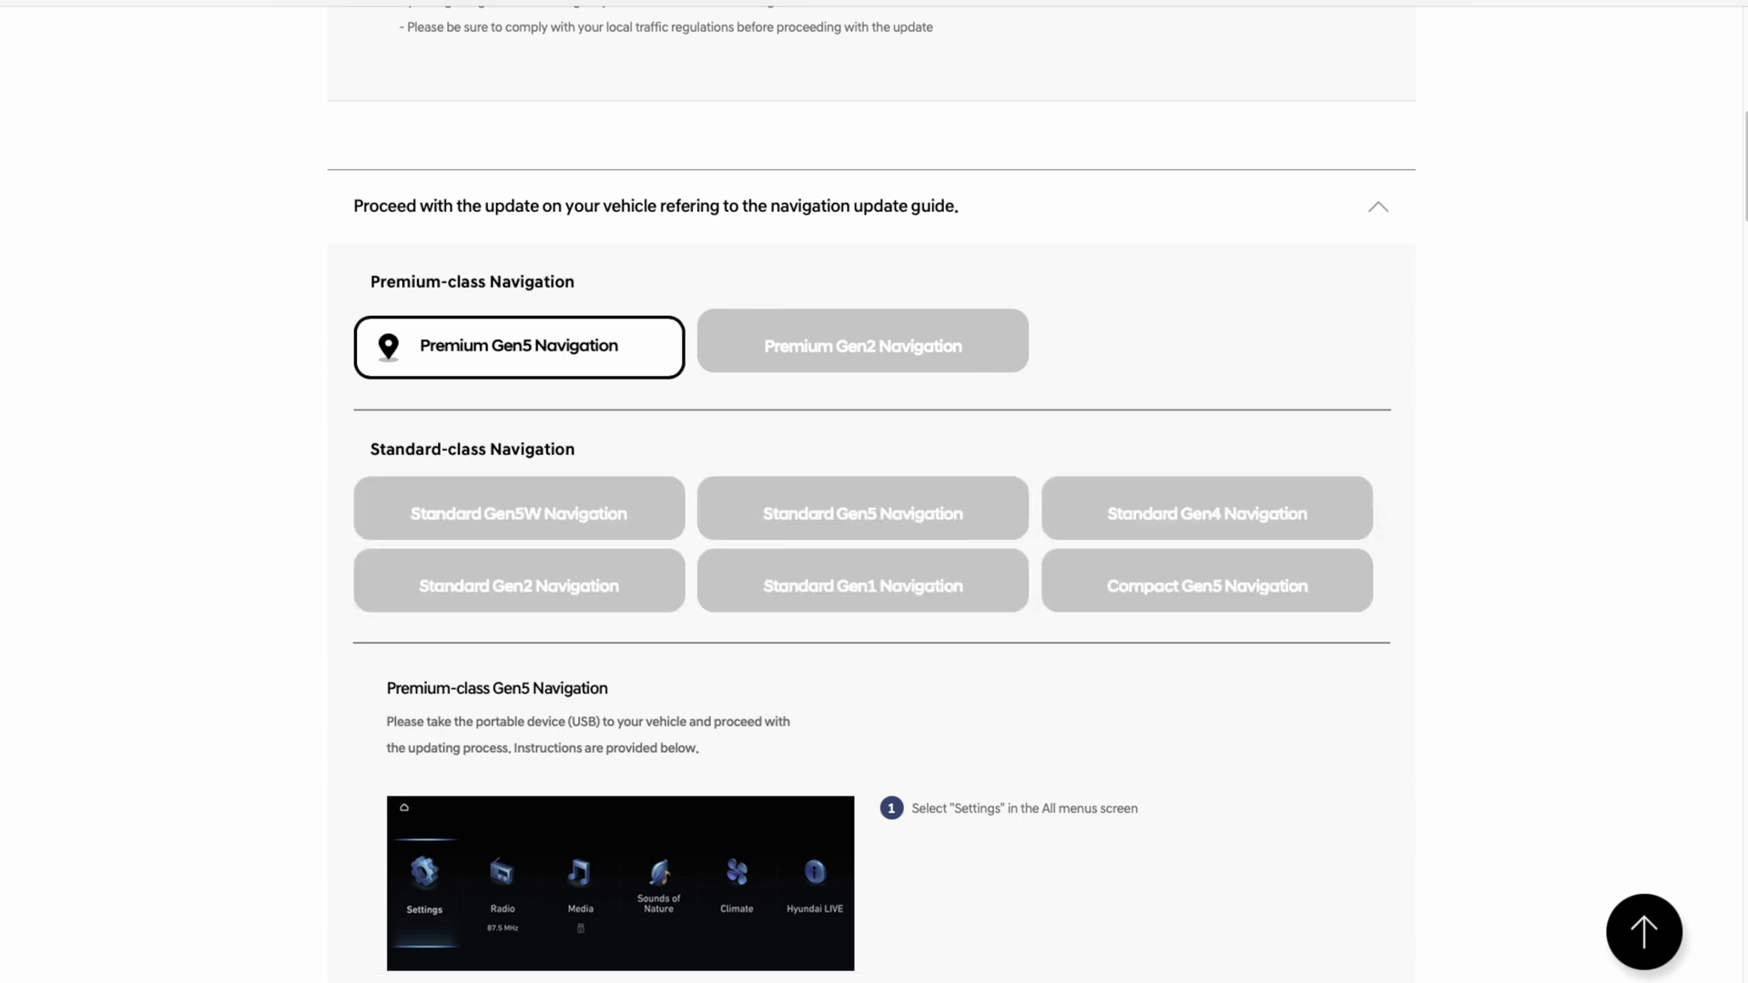
scroll(872, 501, "down", 10)
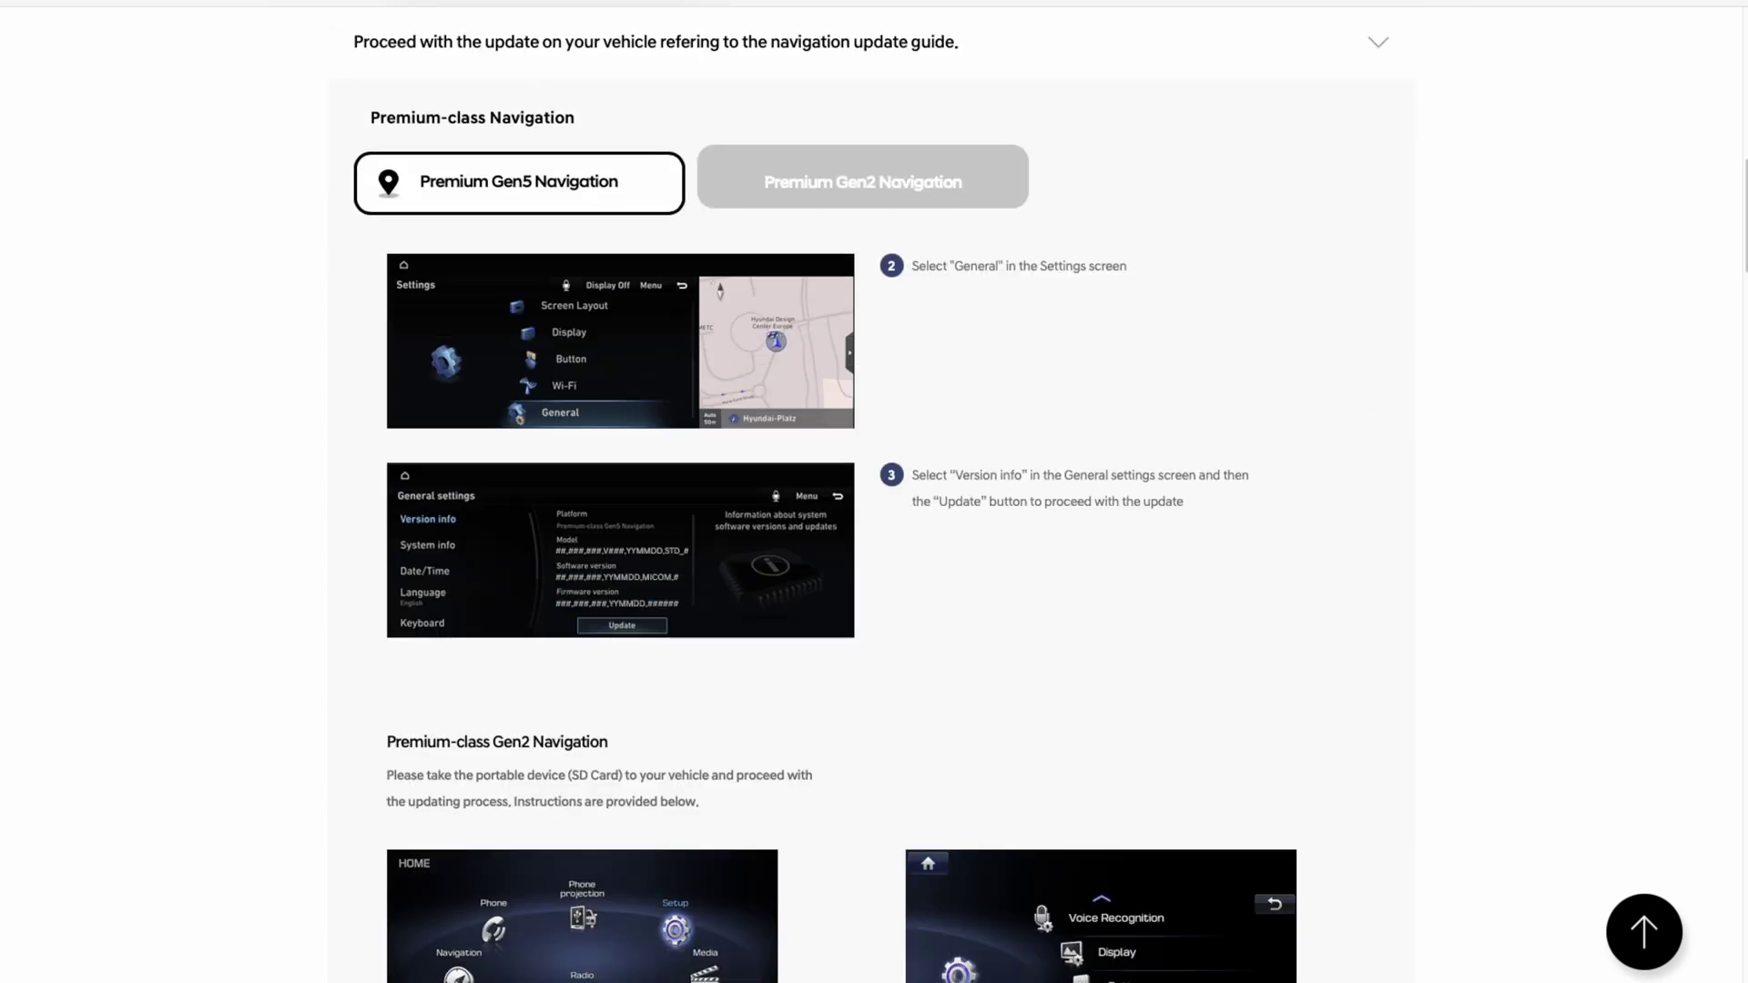
scroll(871, 501, "up", 10)
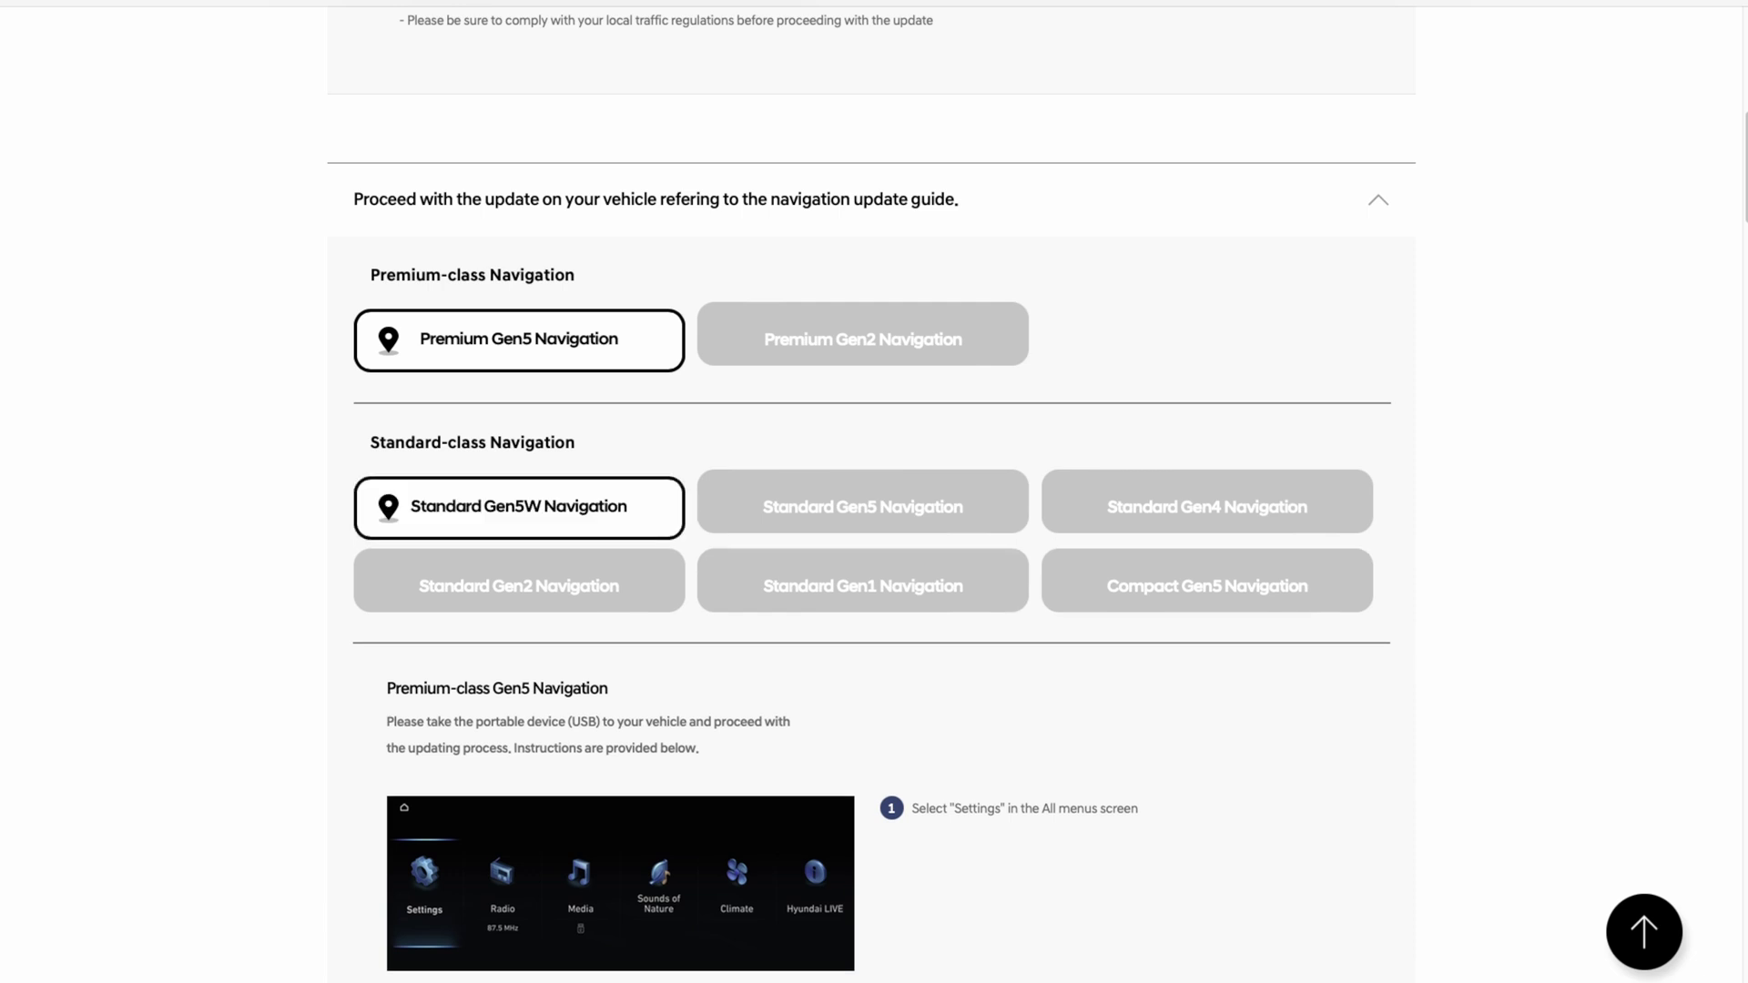
View the Standard Gen5W Navigation steps, then jump back to the top with Home.
scroll(871, 502, "down", 10)
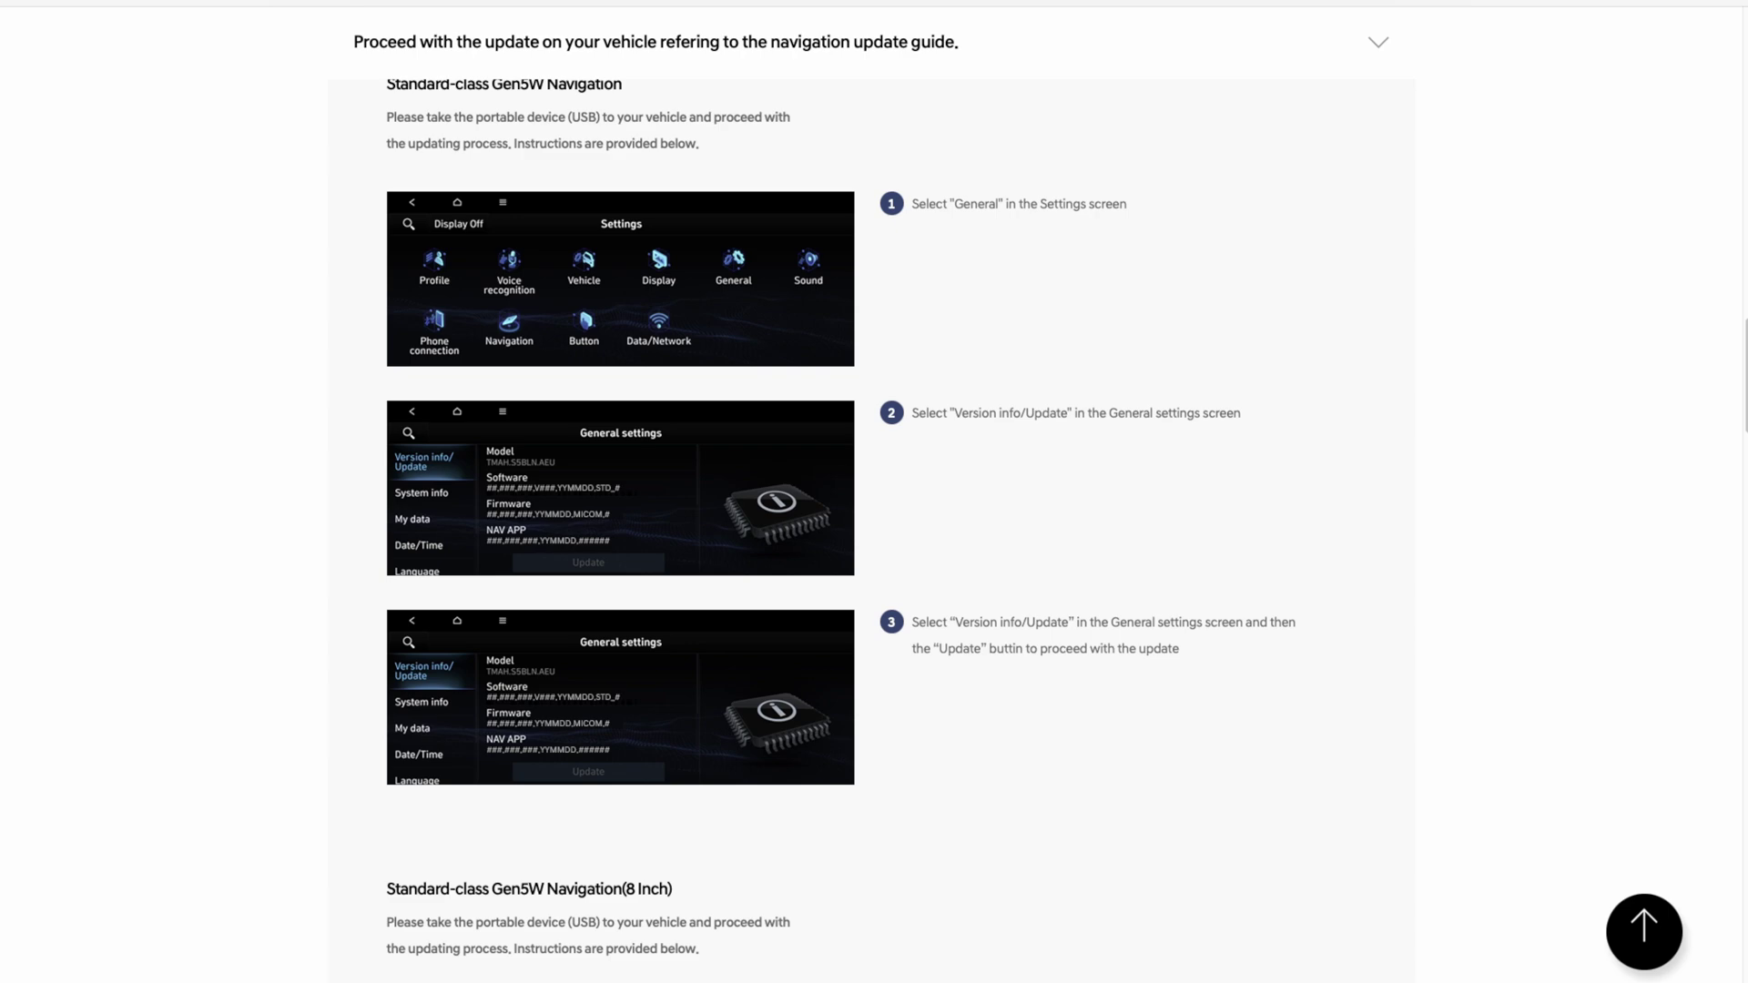
key("Home")
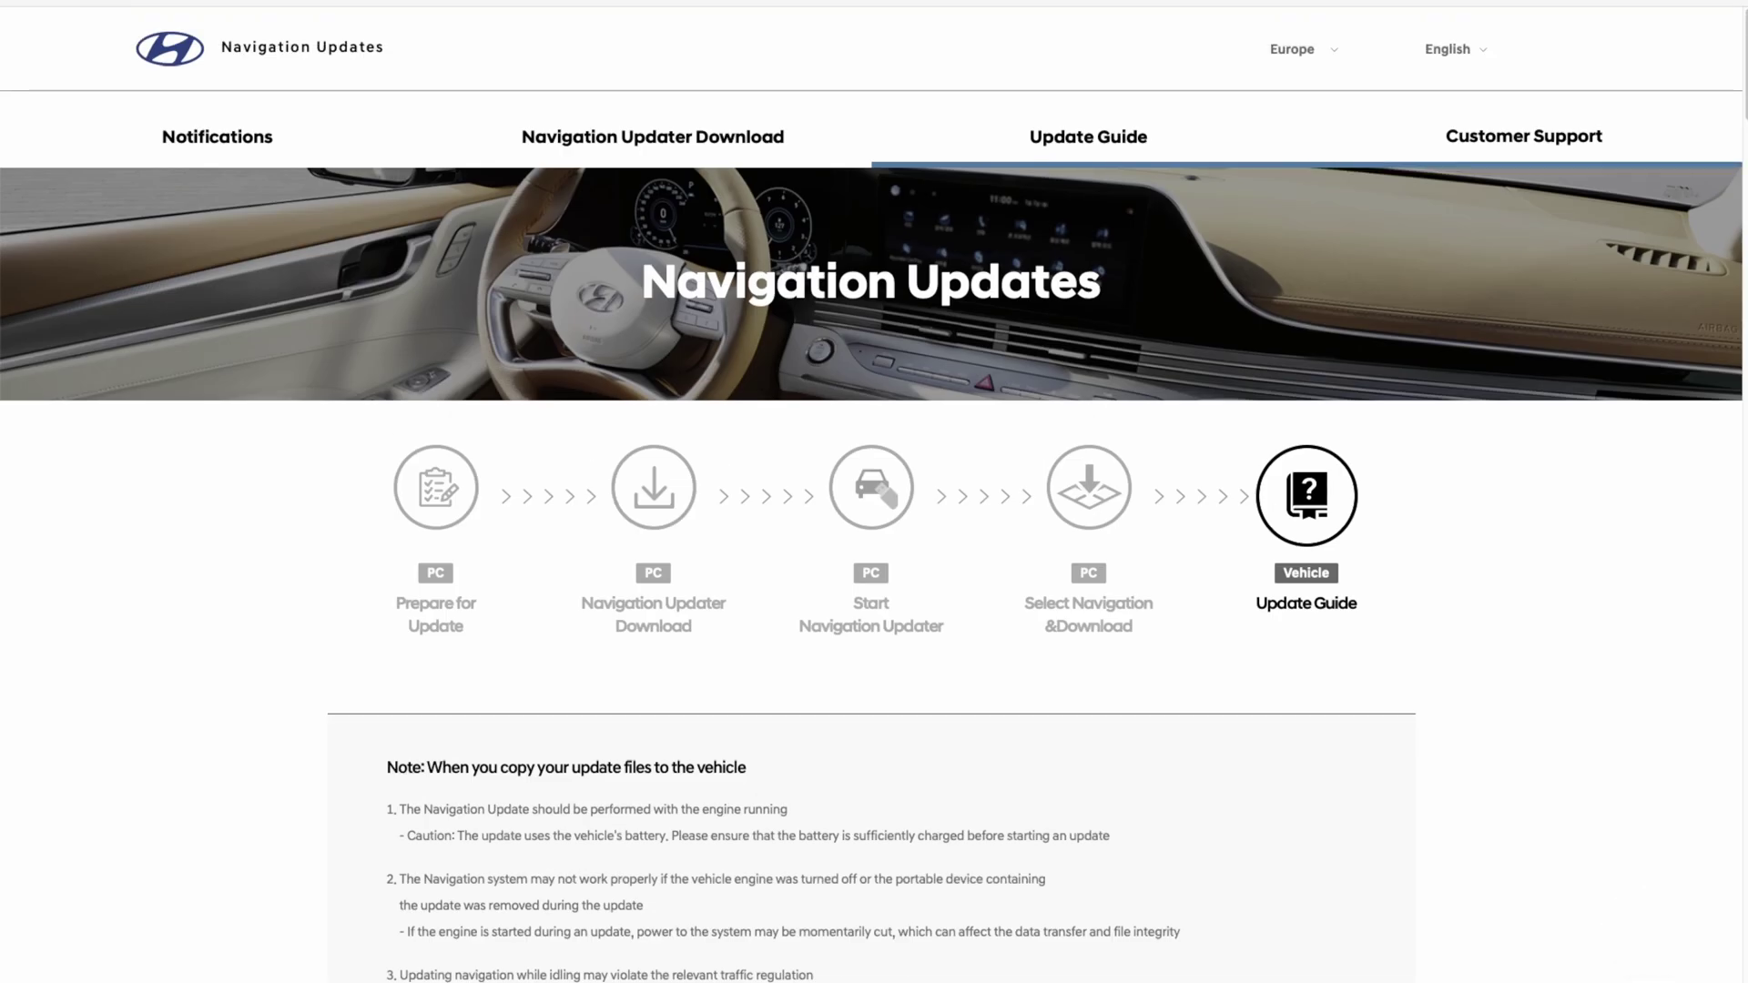
Go to Customer Support and review the FAQ and hours, Mon–Fri 09:00am–06:00pm CET.
left_click(1522, 138)
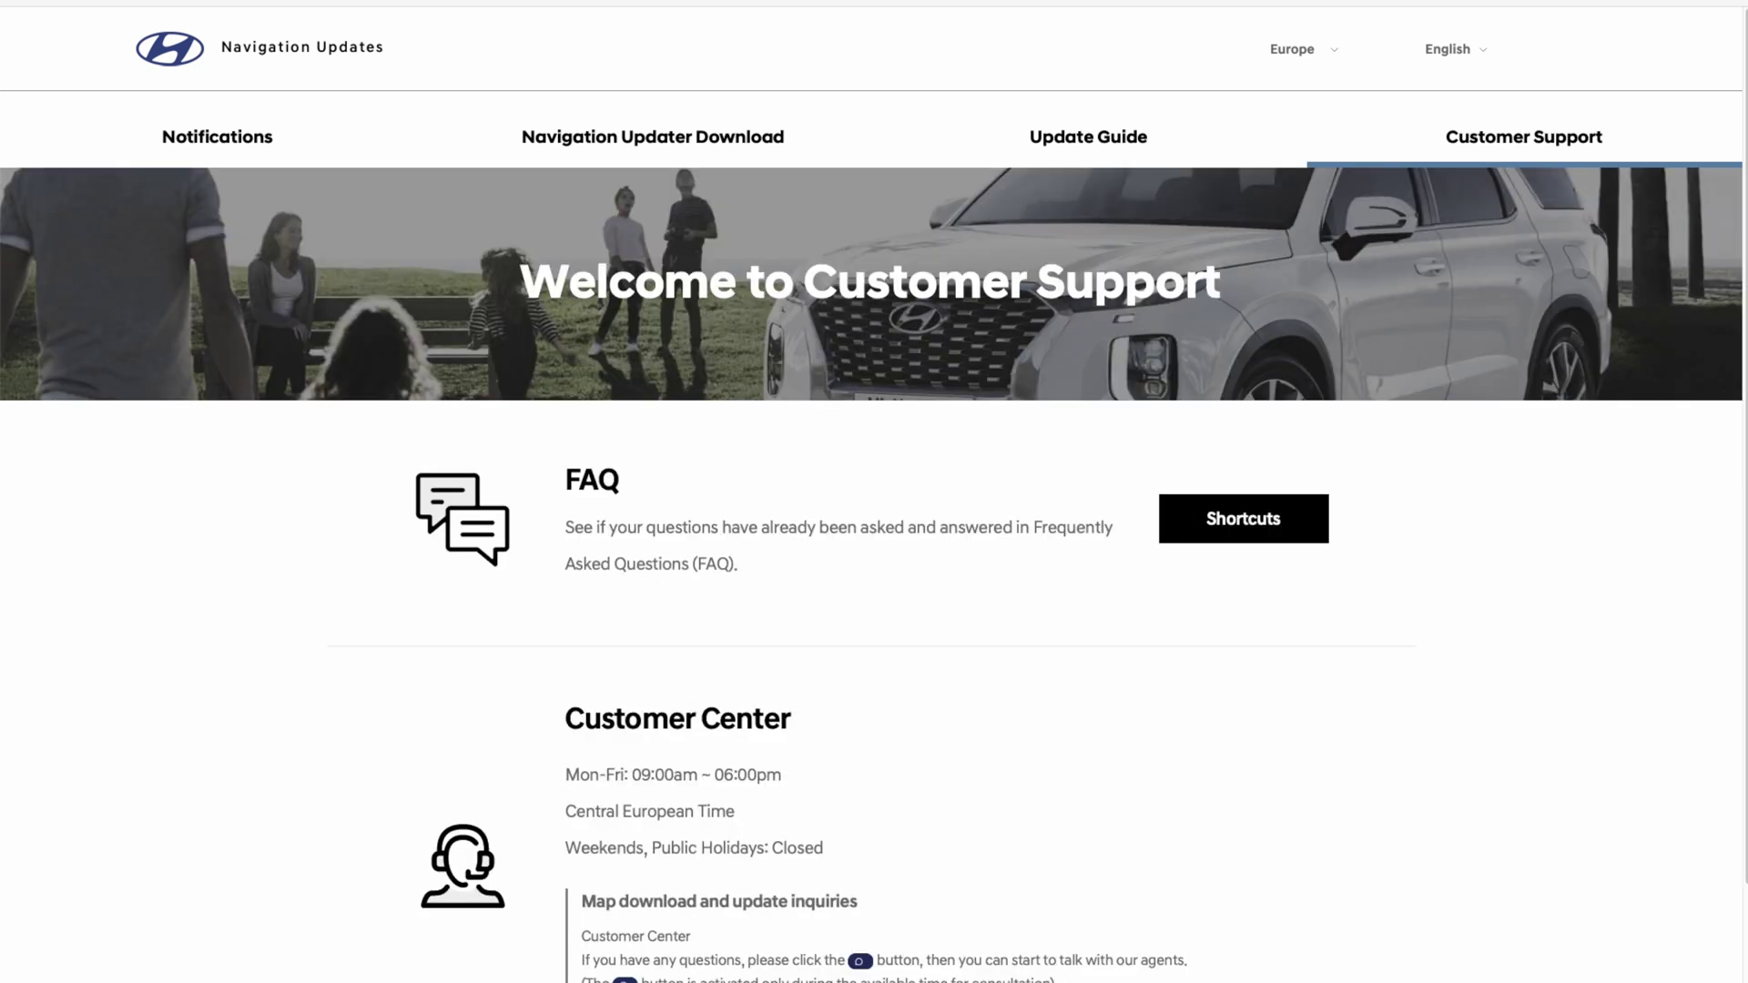
scroll(875, 496, "down", 1)
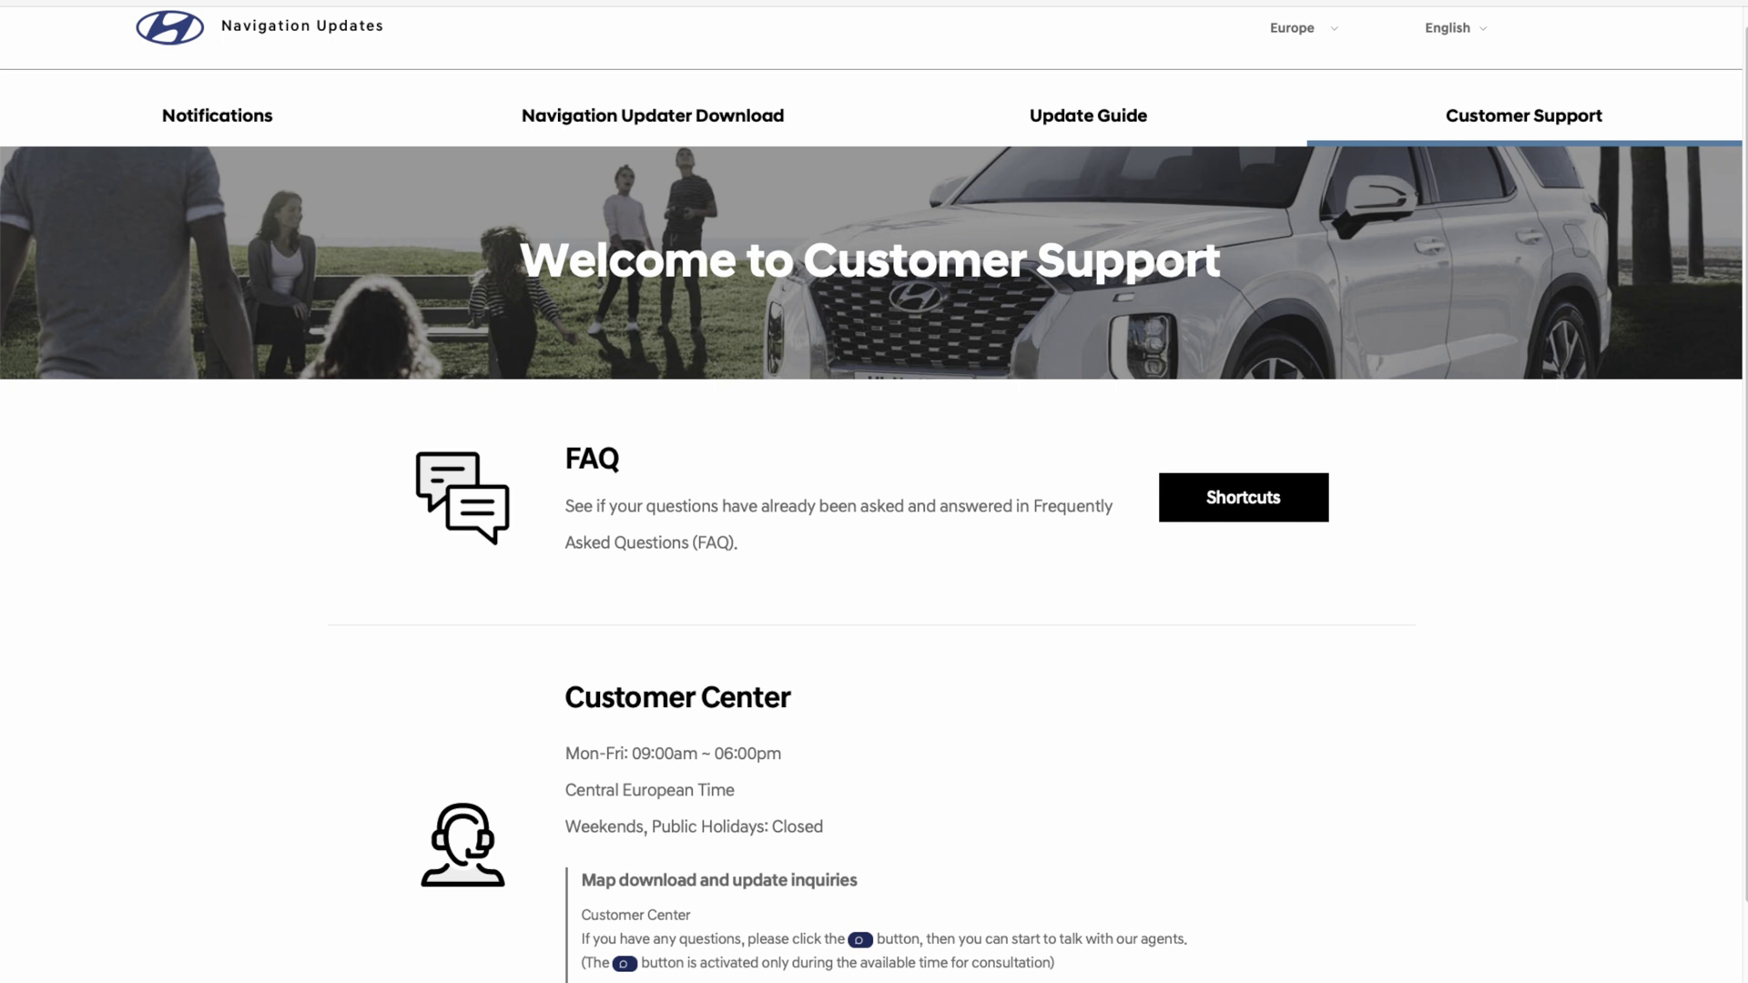
scroll(871, 489, "down", 1)
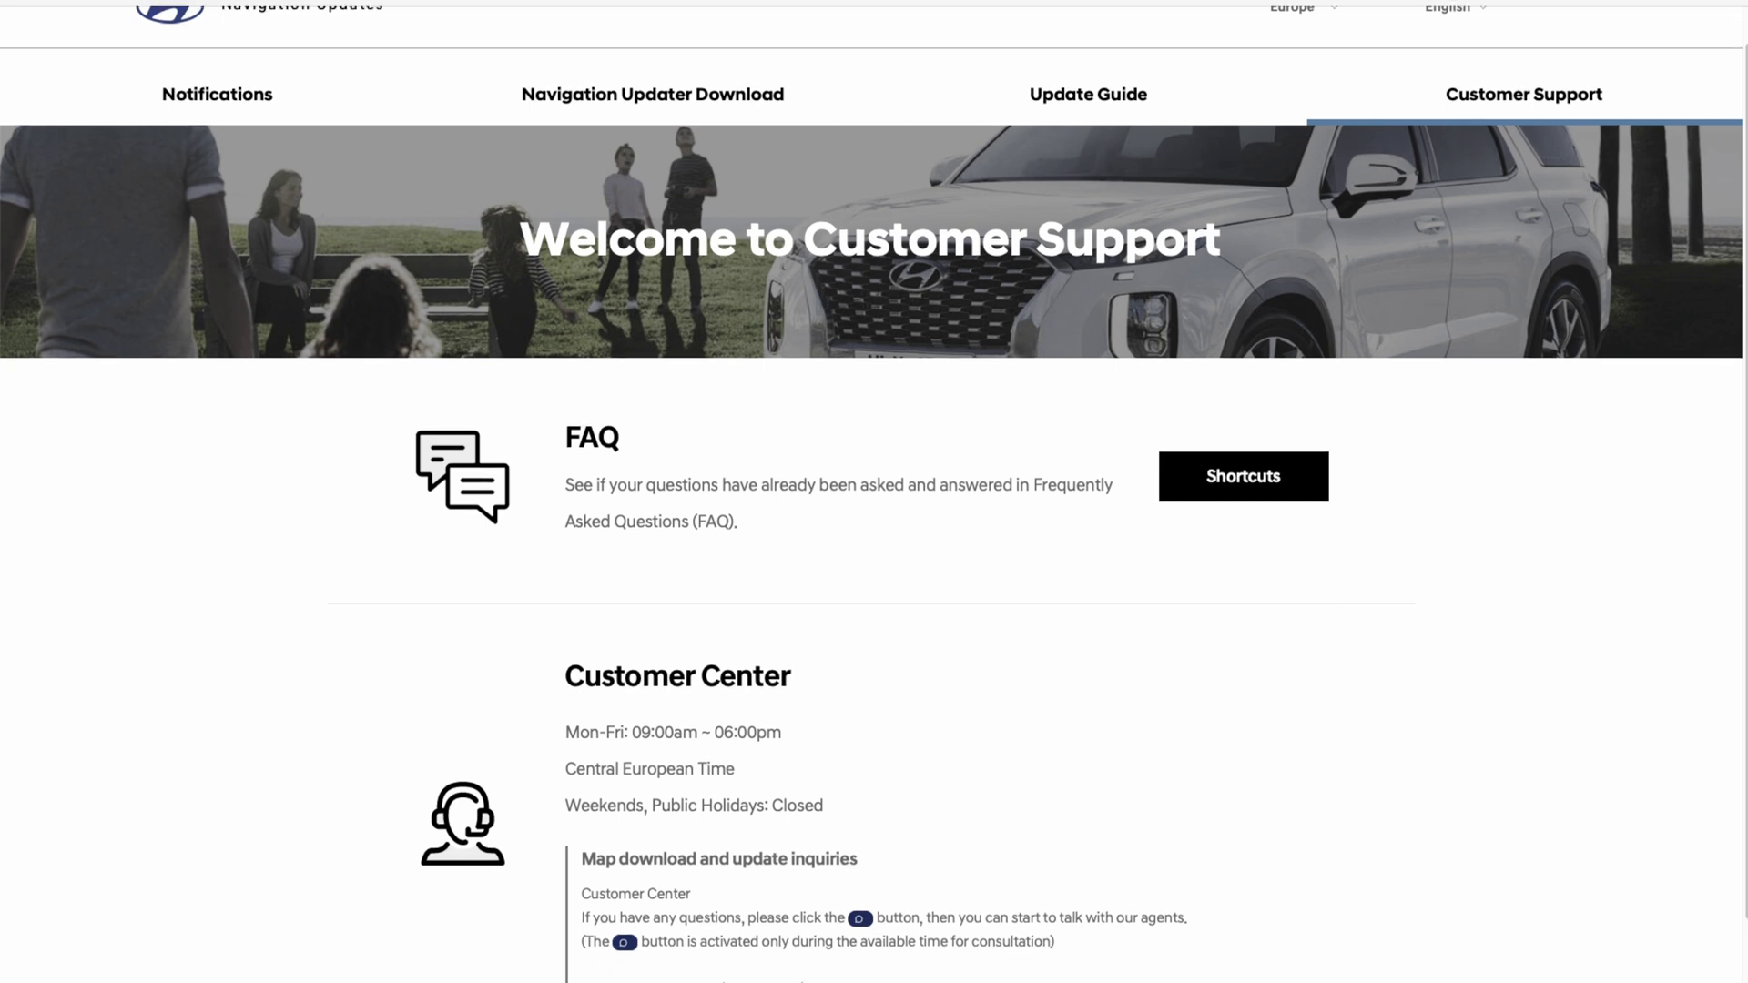